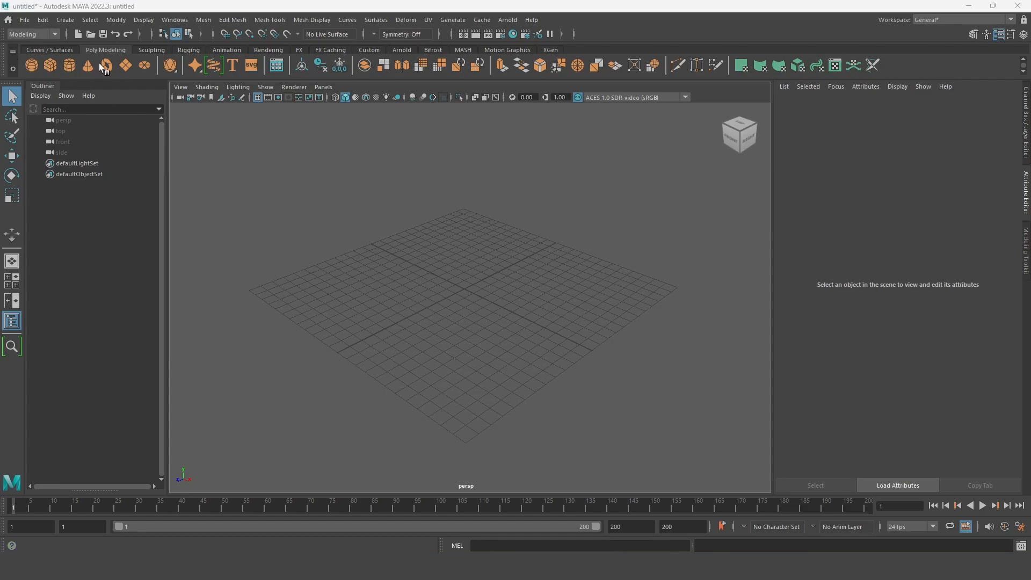
{"action": "left_click", "coordinate": [57, 34]}
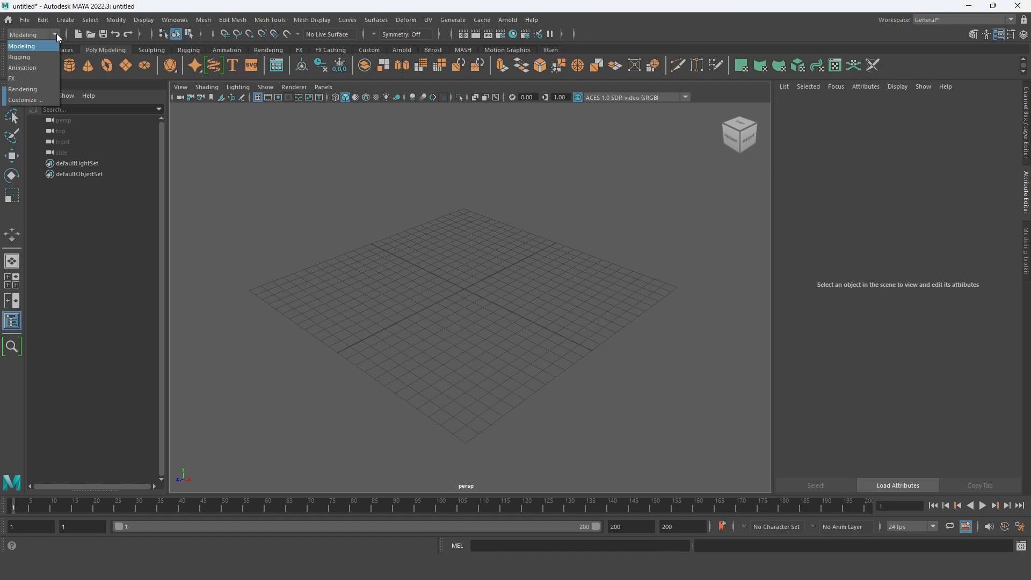
{"action": "left_click", "coordinate": [57, 33]}
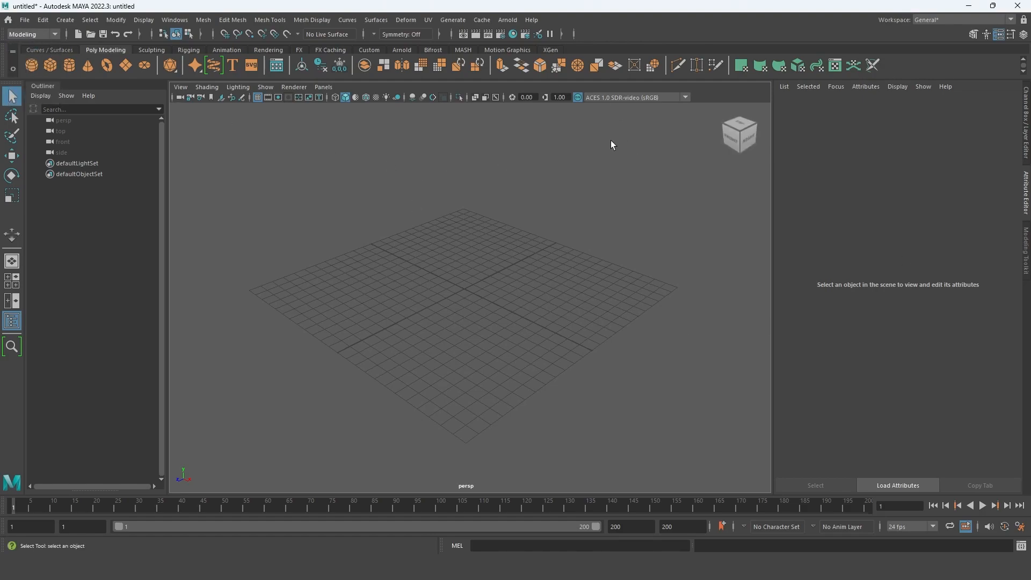
{"action": "left_click_drag", "start_coordinate": [610, 290], "coordinate": [476, 301], "text": "alt"}
{"action": "middle_click_drag", "start_coordinate": [478, 154], "coordinate": [426, 230], "text": "alt"}
{"action": "left_click_drag", "start_coordinate": [415, 292], "coordinate": [427, 298], "text": "alt"}
{"action": "left_click", "coordinate": [56, 35]}
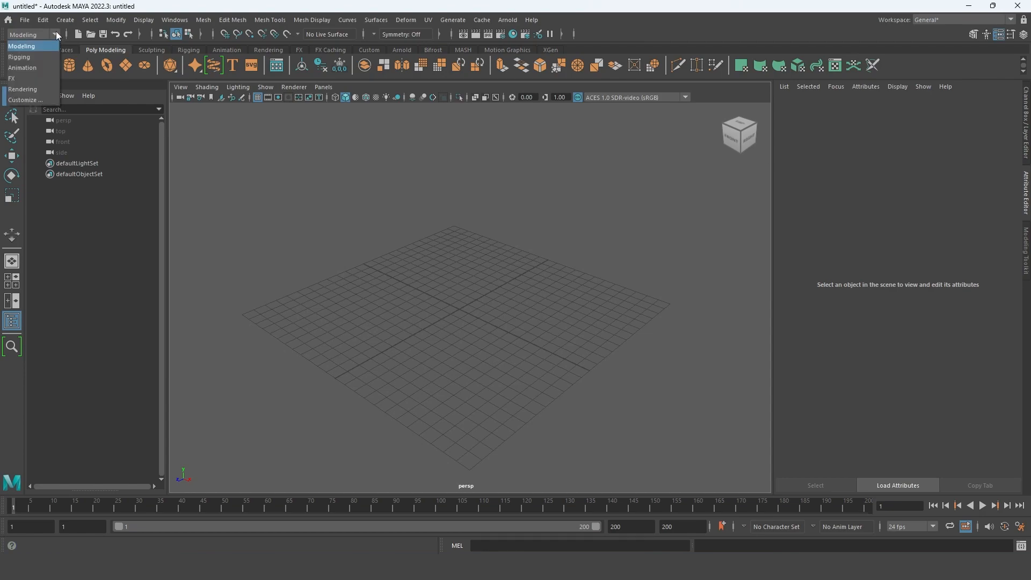
{"action": "left_click", "coordinate": [56, 34]}
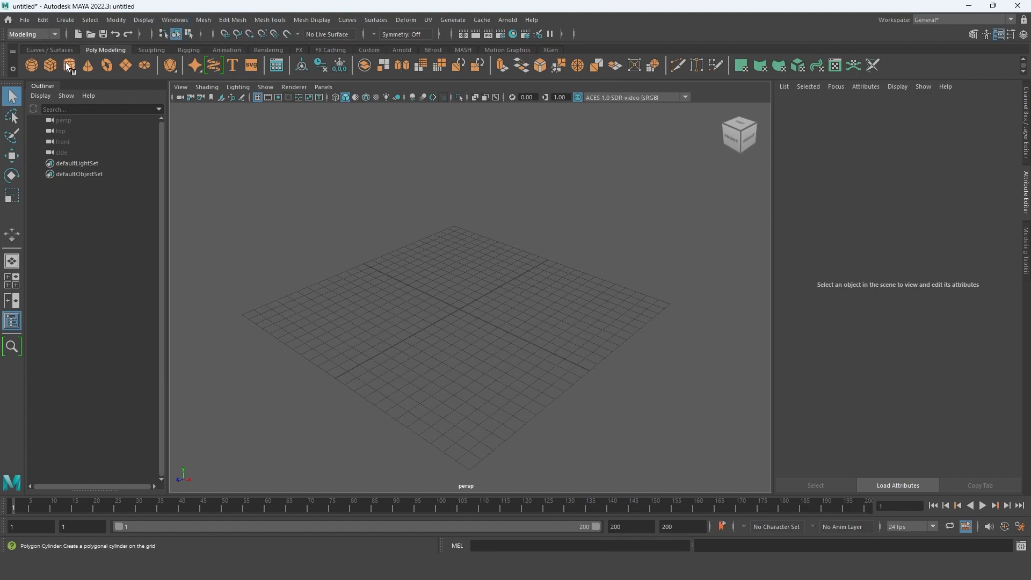
{"action": "left_click", "coordinate": [299, 50]}
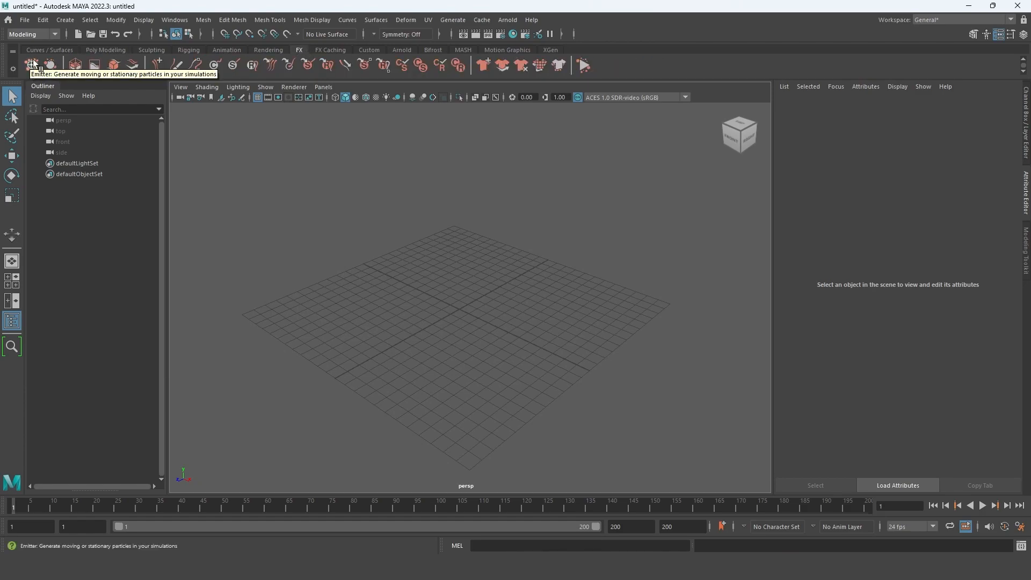
{"action": "left_click", "coordinate": [105, 49]}
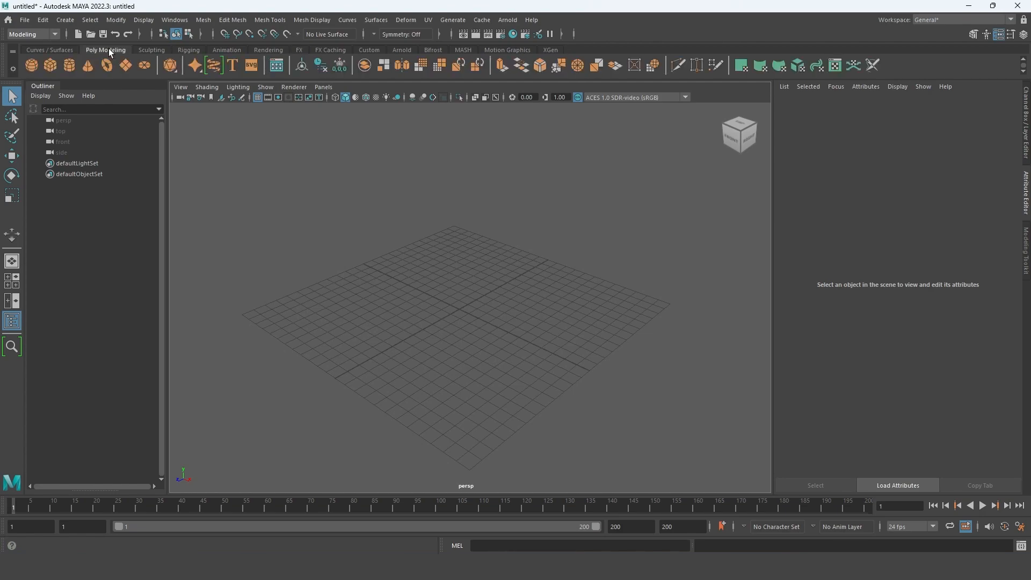
- Switch to the FX menu set and create an nParticle emitter at the grid's origin
{"action": "left_click", "coordinate": [55, 33]}
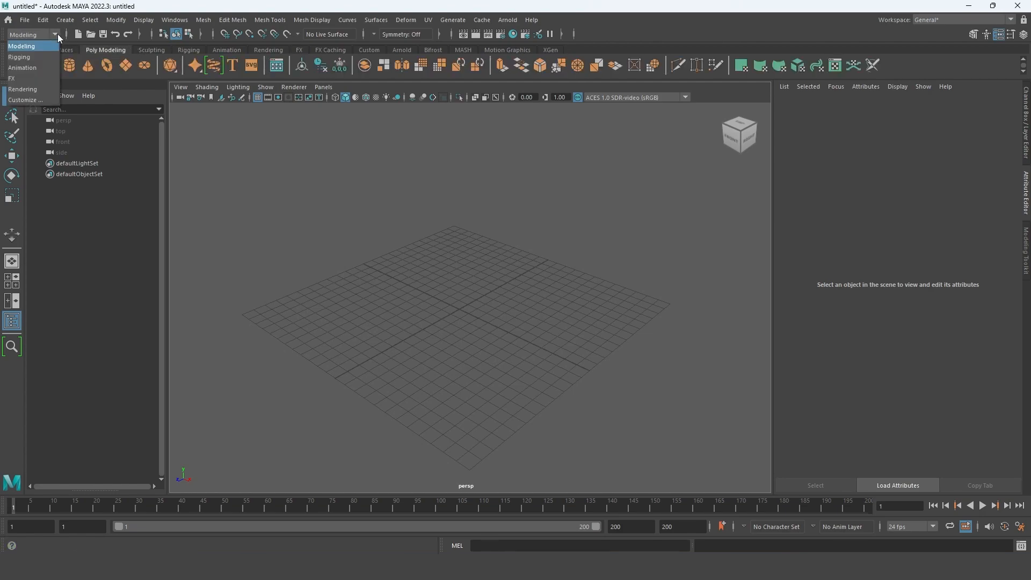
{"action": "left_click", "coordinate": [15, 80]}
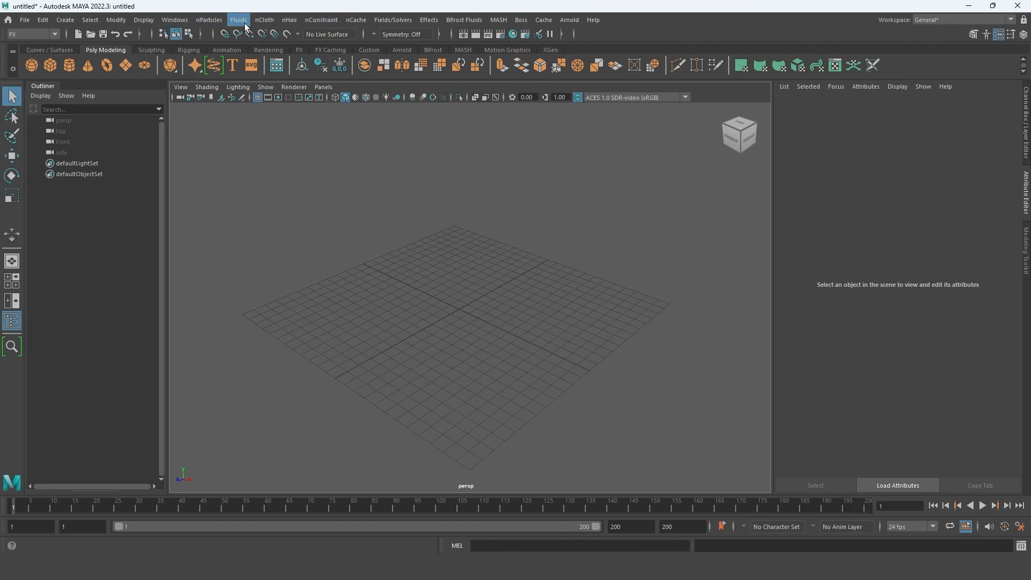
{"action": "left_click", "coordinate": [208, 20]}
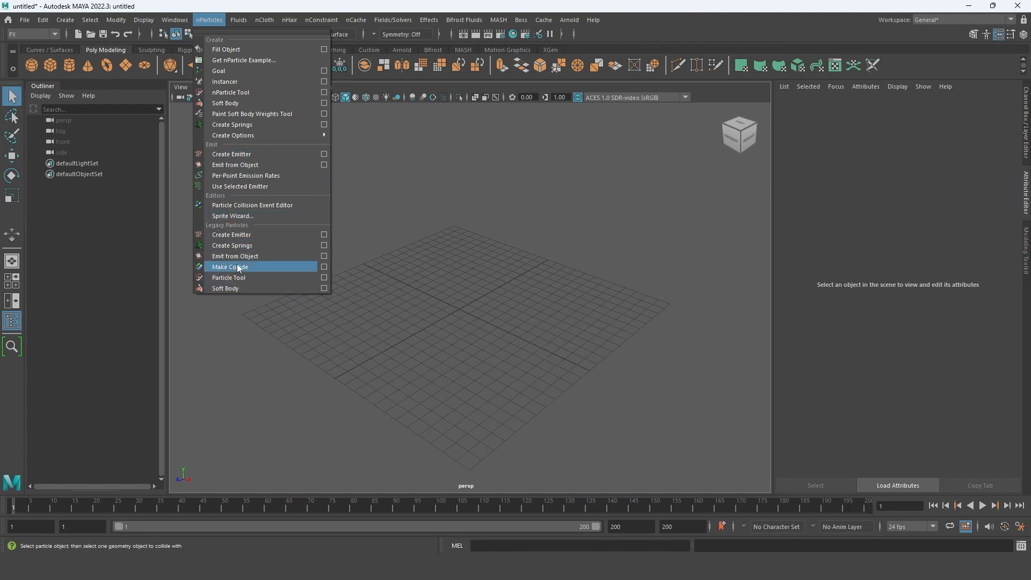
{"action": "left_click", "coordinate": [234, 155]}
{"action": "left_click_drag", "start_coordinate": [459, 327], "coordinate": [476, 317], "text": "alt"}
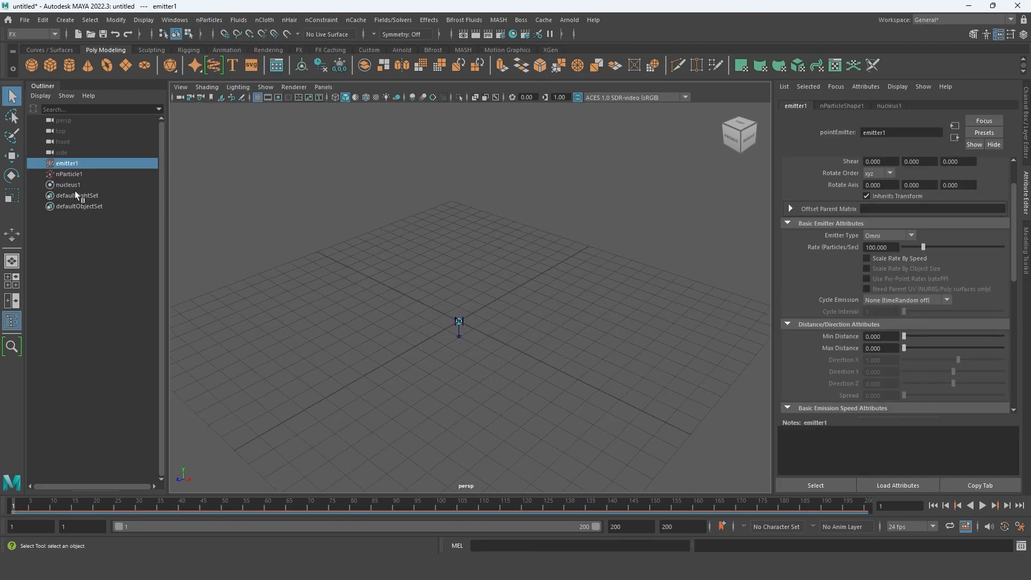
{"action": "middle_click_drag", "start_coordinate": [389, 295], "coordinate": [383, 285], "text": "alt"}
- Extend the animation end and playback range to frame 300 and save the Time Slider preferences
{"action": "left_click_drag", "start_coordinate": [595, 526], "coordinate": [704, 536]}
{"action": "left_click", "coordinate": [669, 527]}
{"action": "key", "text": "Return"}
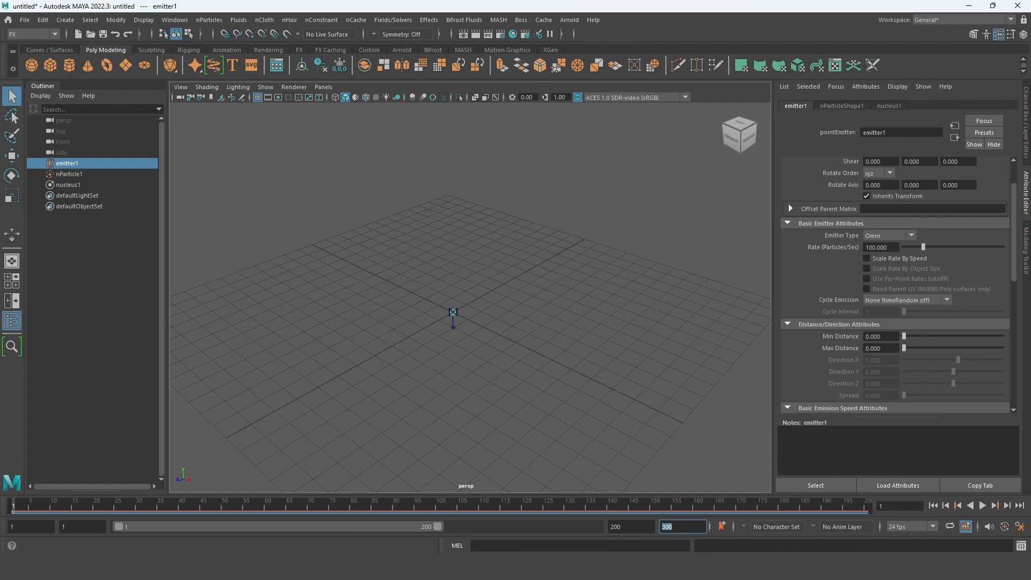
{"action": "left_click_drag", "start_coordinate": [438, 525], "coordinate": [596, 526]}
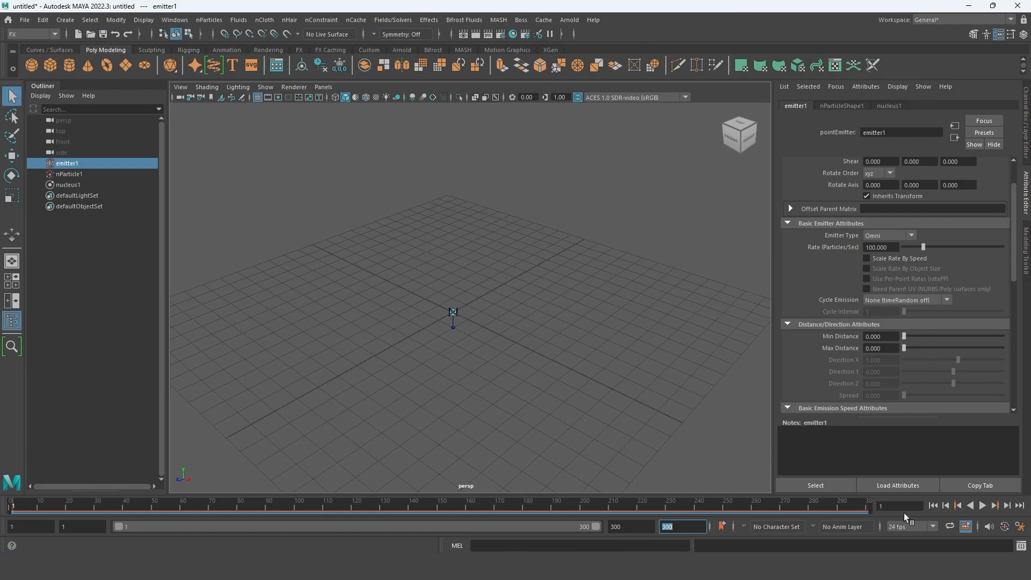
{"action": "left_click", "coordinate": [1020, 526]}
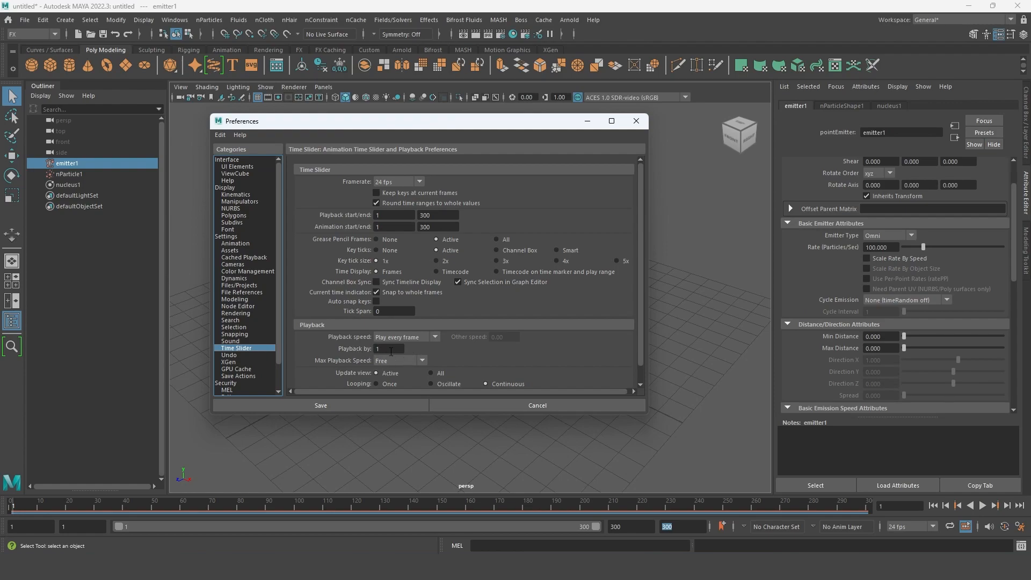
{"action": "left_click", "coordinate": [324, 408]}
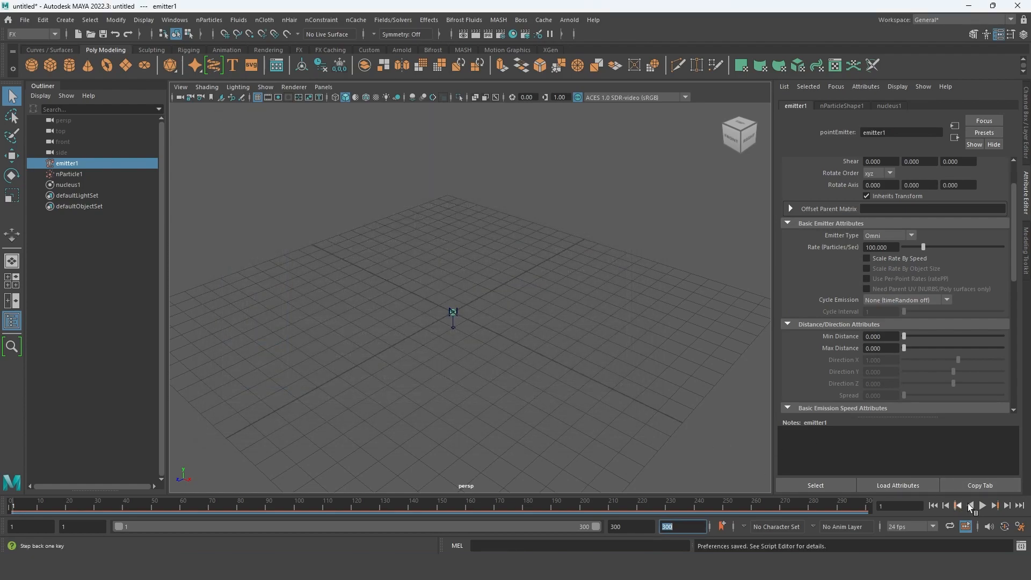
- Play the particle simulation, stop it and scrub the timeline to frame 169 to inspect the emission
{"action": "left_click_drag", "start_coordinate": [474, 385], "coordinate": [450, 281], "text": "alt"}
{"action": "left_click_drag", "start_coordinate": [501, 367], "coordinate": [499, 351], "text": "alt"}
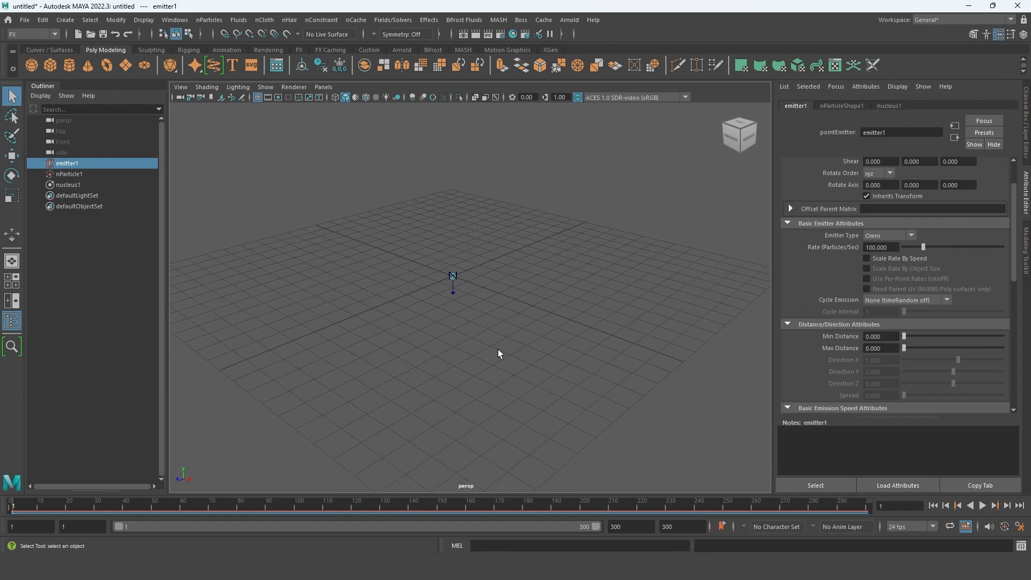
{"action": "left_click", "coordinate": [982, 505]}
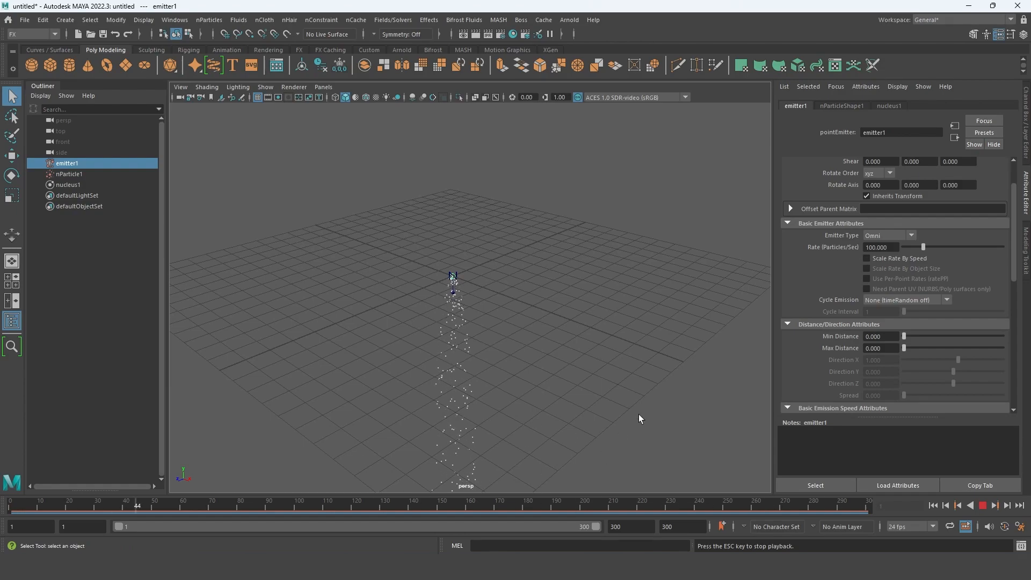
{"action": "left_click", "coordinate": [982, 505]}
{"action": "left_click_drag", "start_coordinate": [347, 506], "coordinate": [496, 507]}
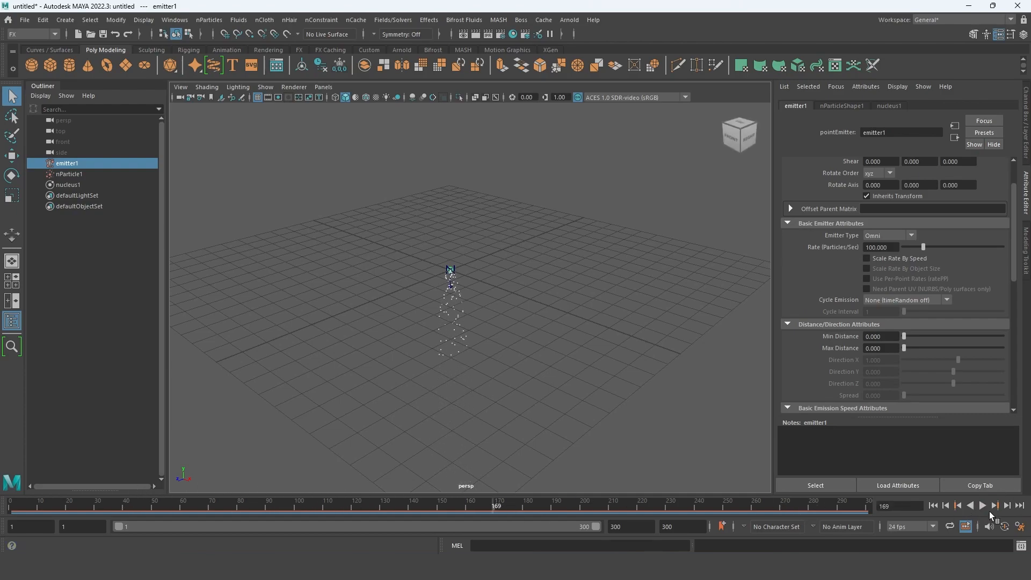
- Turn off Cached Playback, replay the simulation from the start, scrub back to frame 121, and turn Cached Playback on again
{"action": "left_click", "coordinate": [965, 527]}
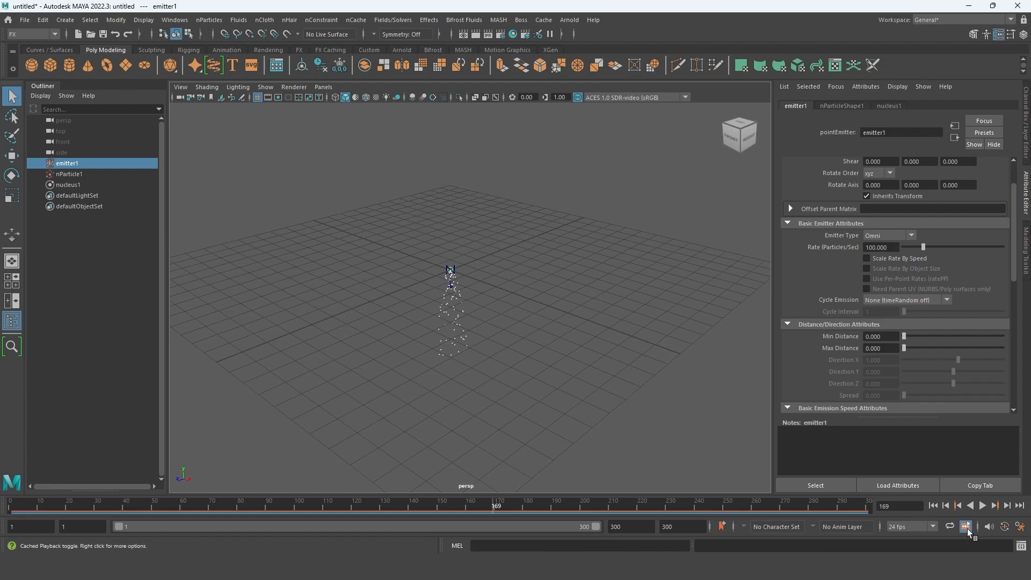
{"action": "left_click", "coordinate": [934, 507]}
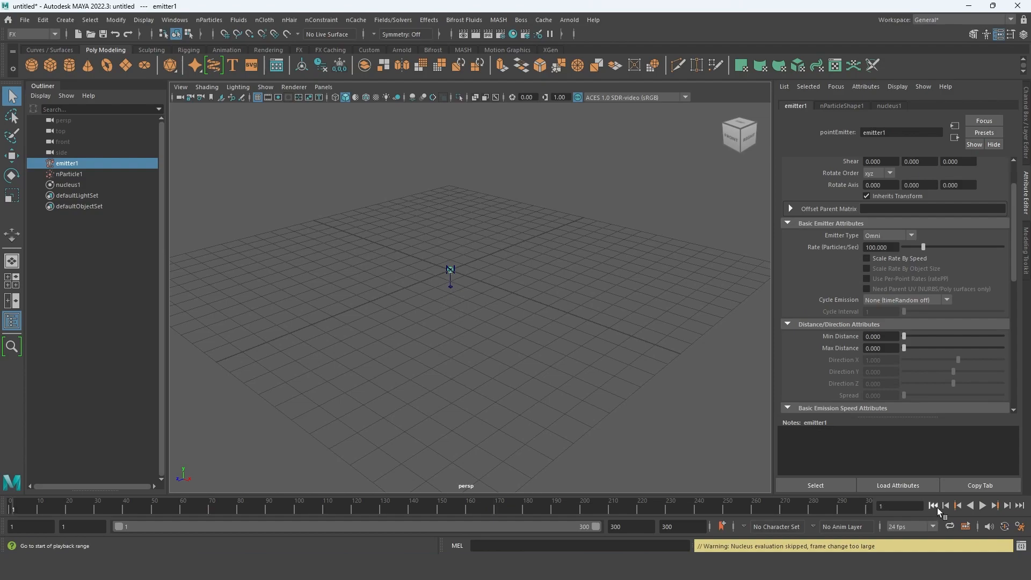
{"action": "left_click", "coordinate": [982, 505]}
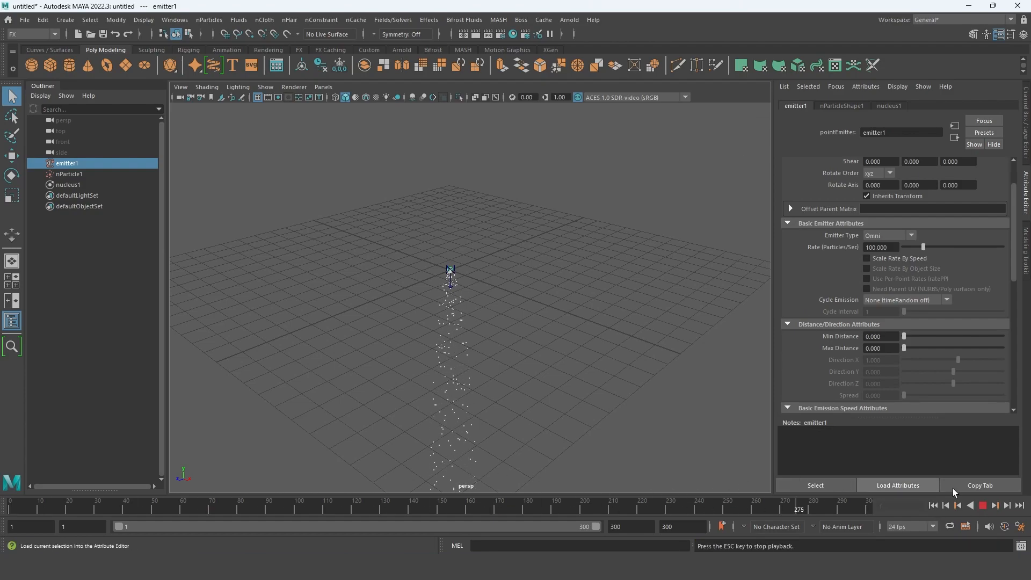
{"action": "left_click", "coordinate": [982, 506]}
{"action": "left_click_drag", "start_coordinate": [713, 506], "coordinate": [358, 507]}
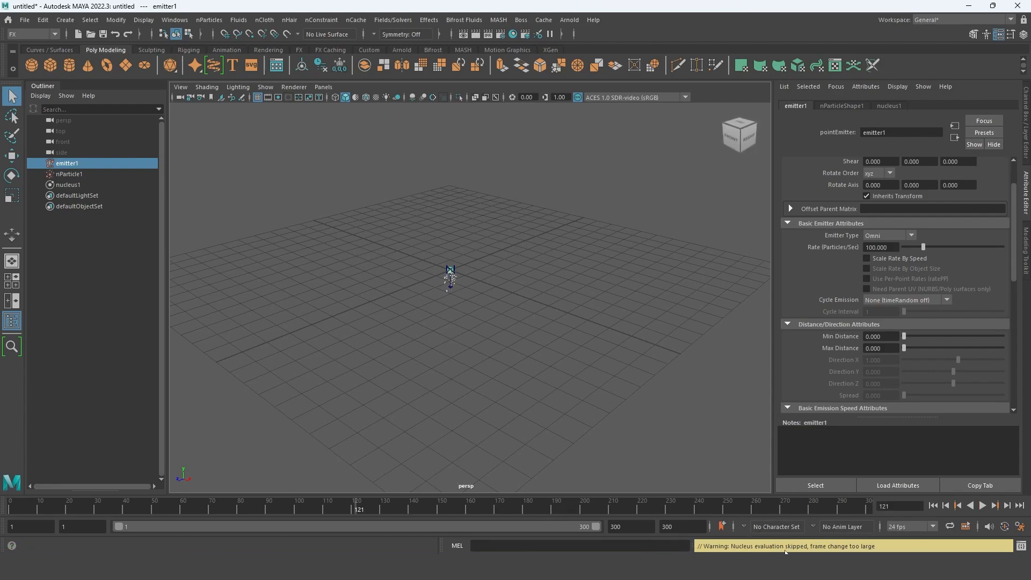
{"action": "left_click", "coordinate": [965, 526]}
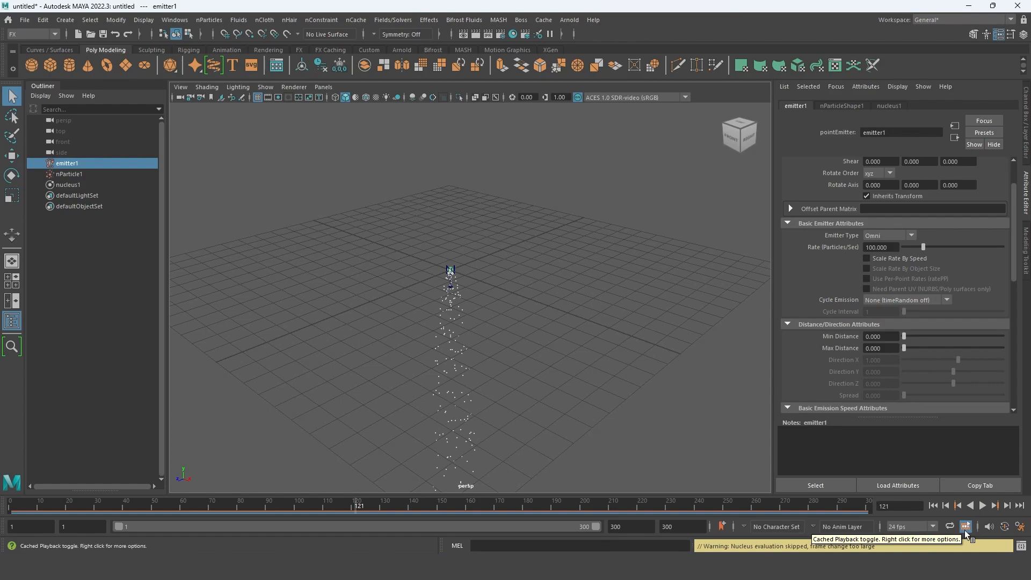
- Play the cached simulation, scrub through the timeline to examine the falling particles, and return to frame 1
{"action": "left_click", "coordinate": [981, 505]}
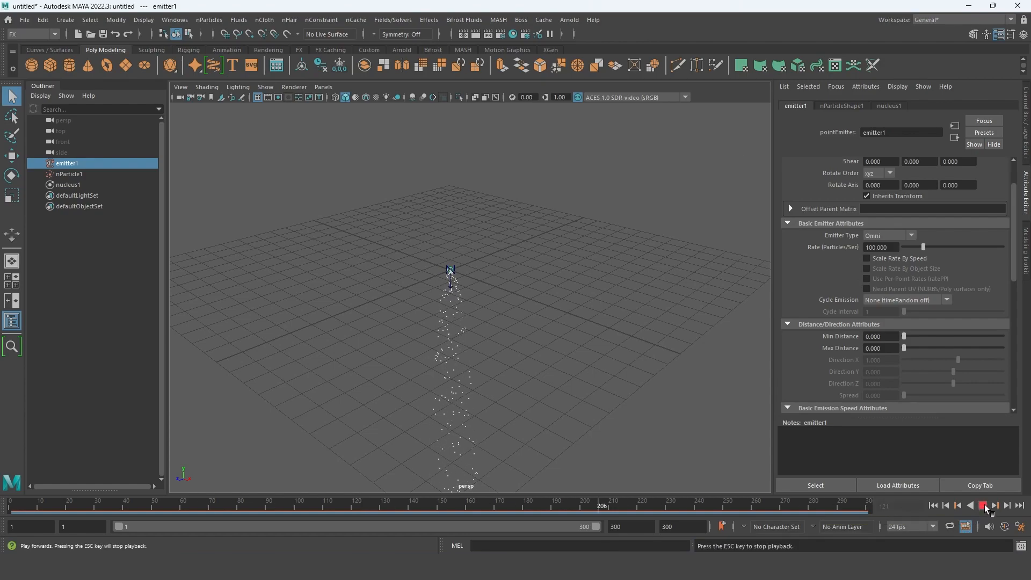
{"action": "left_click", "coordinate": [982, 509]}
{"action": "left_click", "coordinate": [981, 507]}
{"action": "left_click", "coordinate": [981, 507]}
{"action": "left_click_drag", "start_coordinate": [766, 508], "coordinate": [468, 488]}
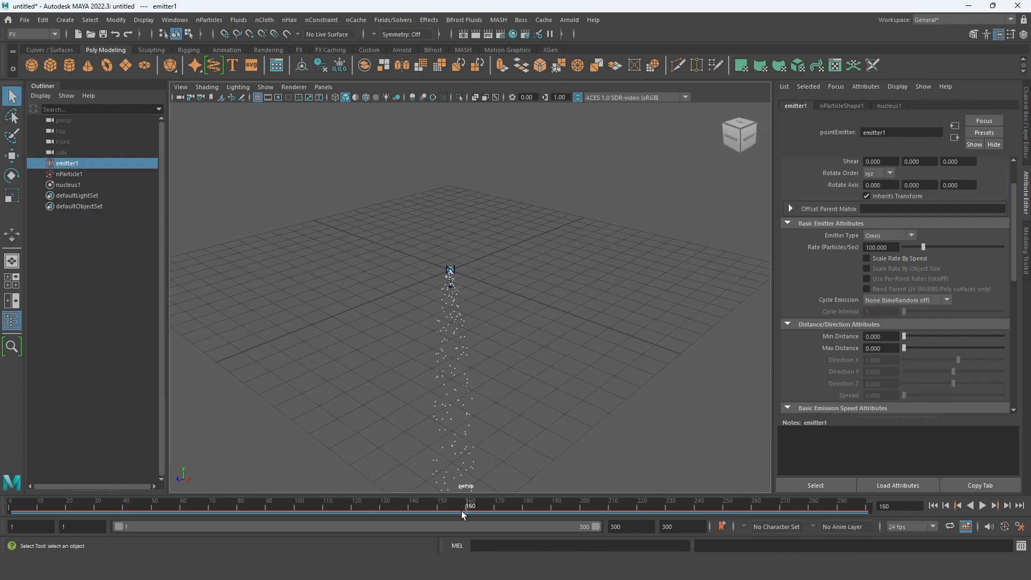
{"action": "left_click_drag", "start_coordinate": [468, 504], "coordinate": [118, 495]}
{"action": "left_click_drag", "start_coordinate": [558, 279], "coordinate": [476, 270], "text": "alt"}
{"action": "left_click_drag", "start_coordinate": [488, 420], "coordinate": [399, 453], "text": "alt"}
{"action": "left_click_drag", "start_coordinate": [126, 509], "coordinate": [11, 508]}
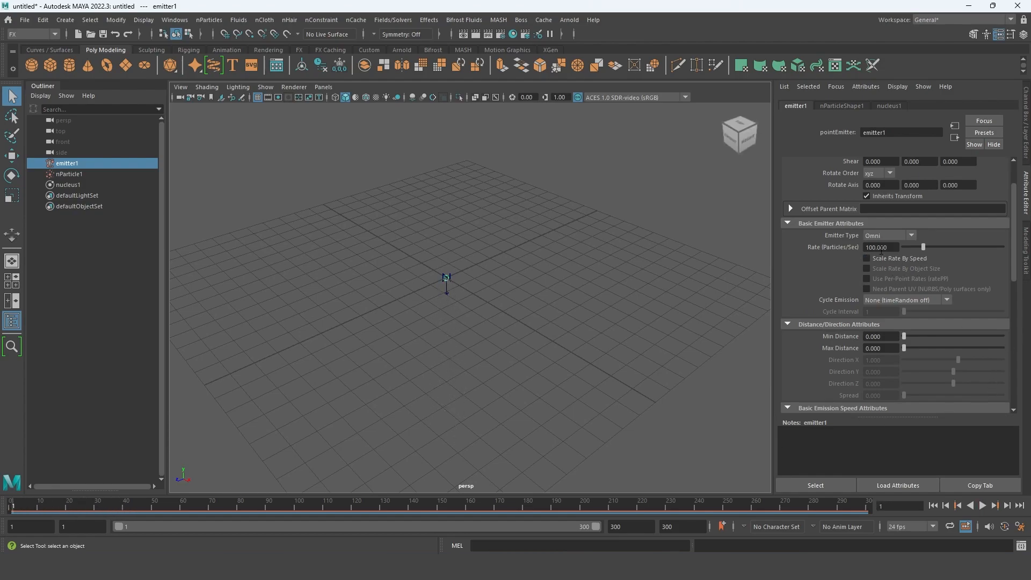
- Go to frame 46 and try the Directional type on the emitter, inspecting the particle stream
{"action": "left_click_drag", "start_coordinate": [29, 507], "coordinate": [142, 507]}
{"action": "middle_click_drag", "start_coordinate": [464, 381], "coordinate": [466, 367], "text": "alt"}
{"action": "left_click_drag", "start_coordinate": [443, 361], "coordinate": [434, 248], "text": "alt"}
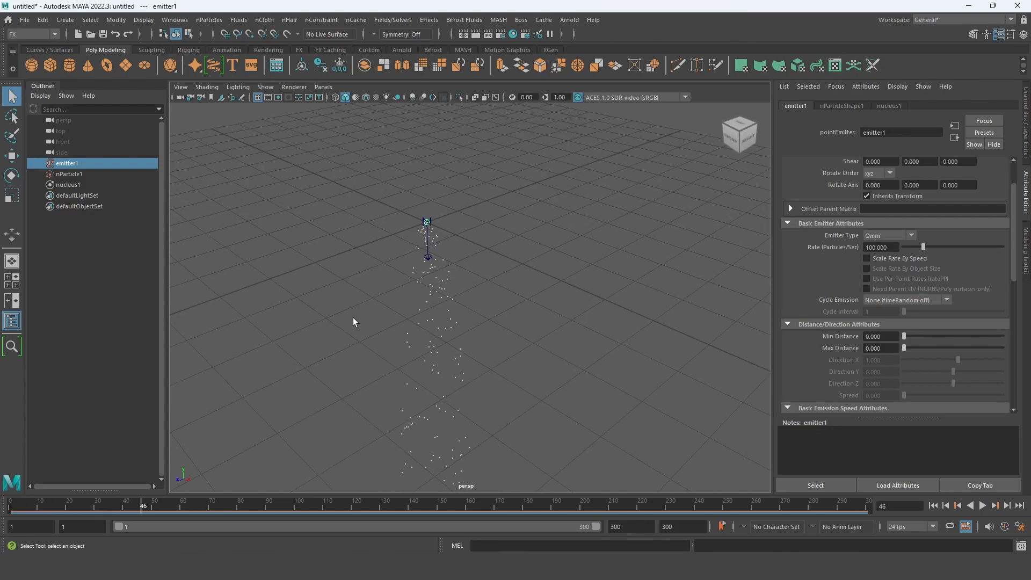
{"action": "right_click_drag", "start_coordinate": [504, 306], "coordinate": [521, 335], "text": "alt"}
{"action": "left_click", "coordinate": [910, 236]}
{"action": "left_click", "coordinate": [896, 255]}
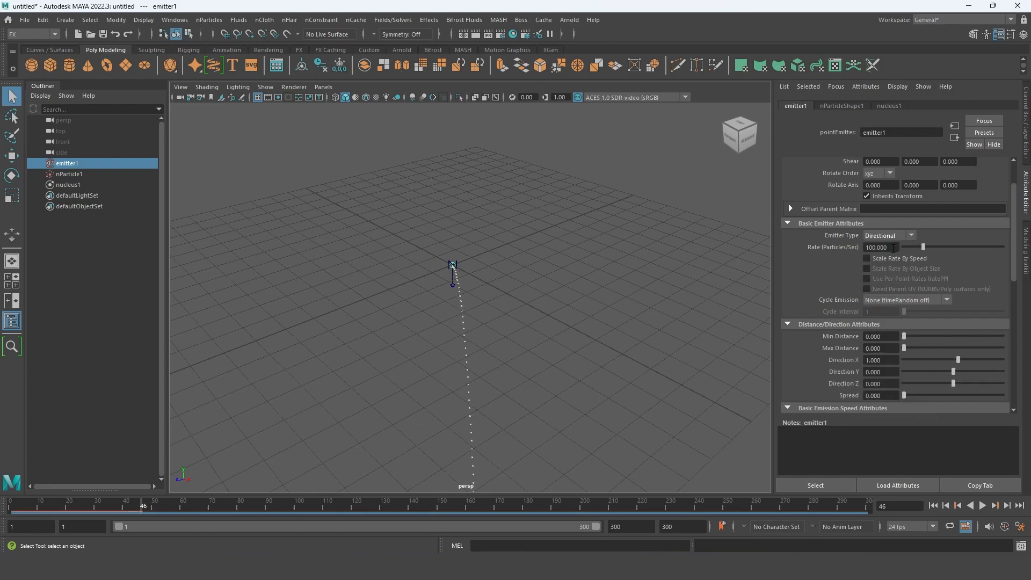
{"action": "left_click_drag", "start_coordinate": [563, 346], "coordinate": [639, 378], "text": "alt"}
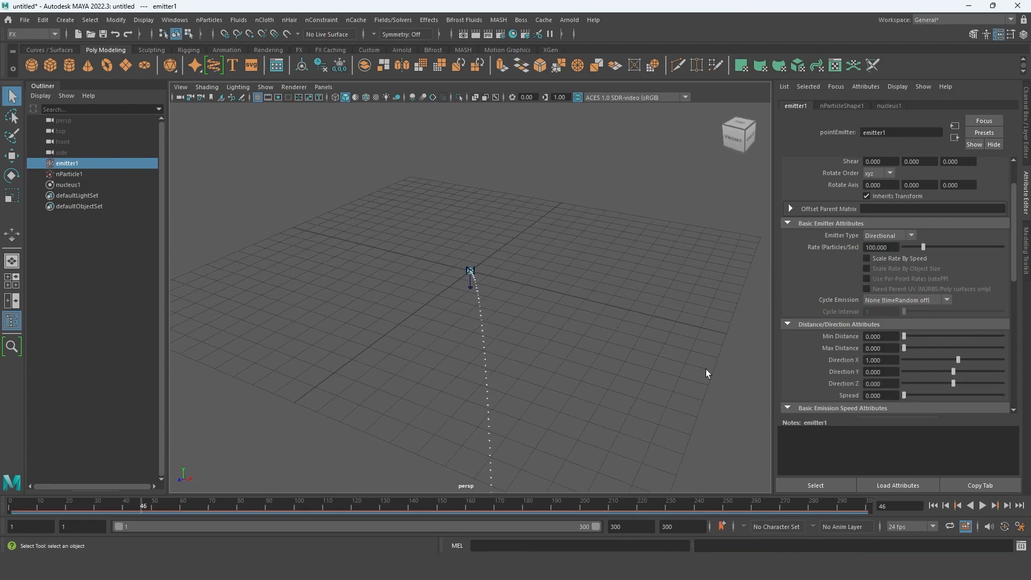
{"action": "left_click_drag", "start_coordinate": [497, 346], "coordinate": [512, 394], "text": "alt"}
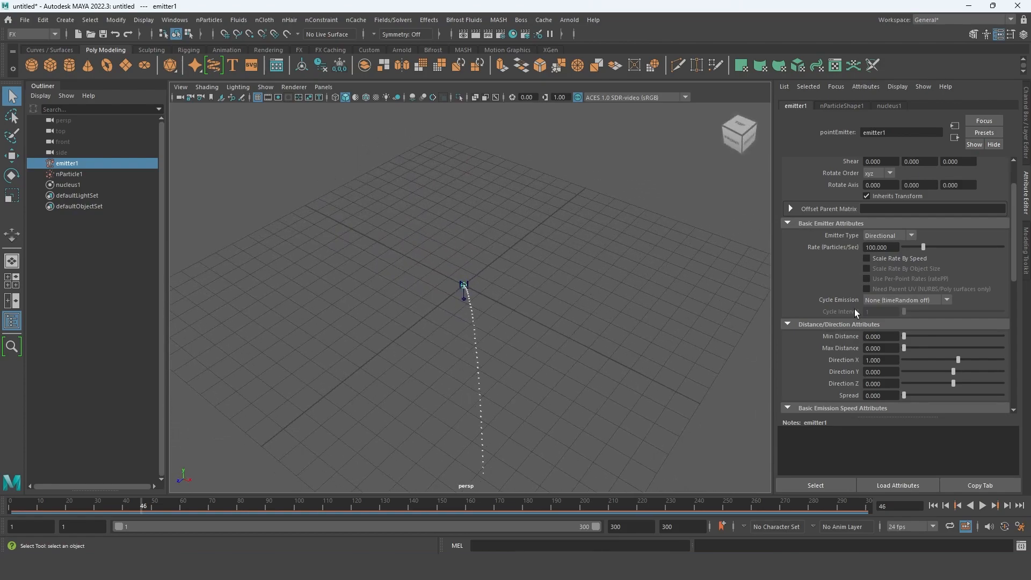
- Try the Omni type and the Surface type on the emitter
{"action": "left_click", "coordinate": [911, 236]}
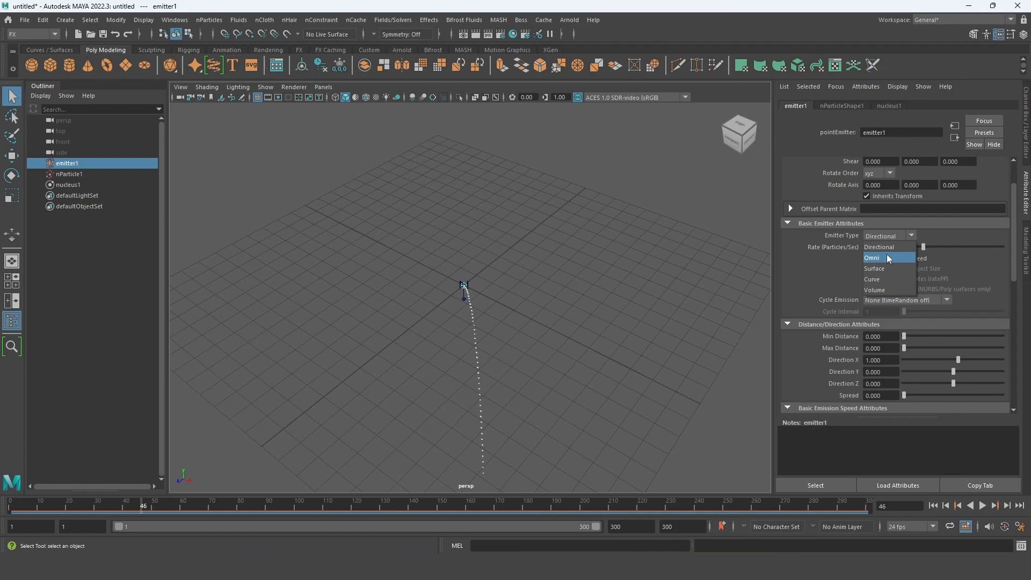
{"action": "left_click", "coordinate": [885, 257]}
{"action": "left_click", "coordinate": [911, 236]}
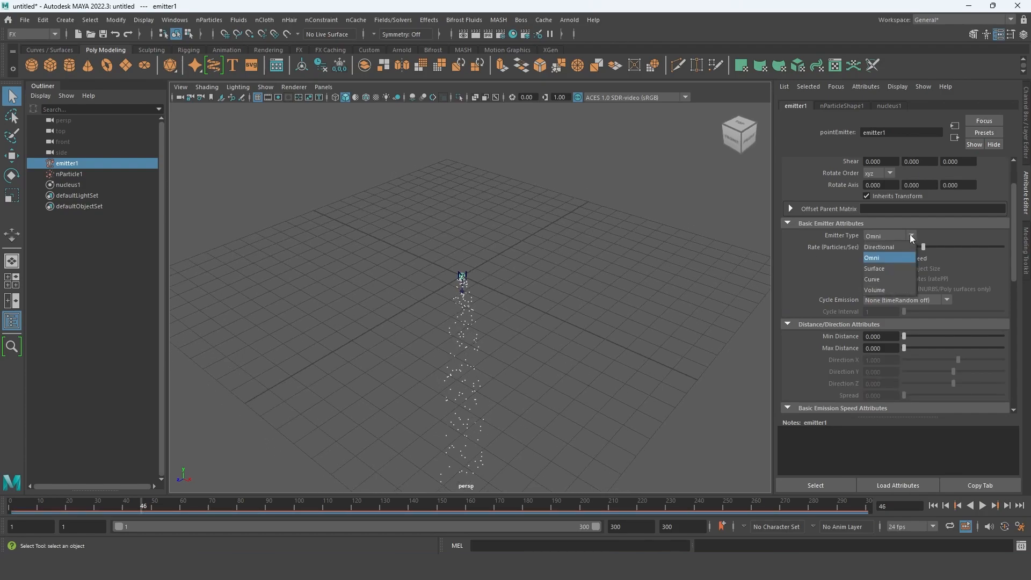
{"action": "left_click", "coordinate": [889, 268]}
- Set the emitter type to Volume and scrub the timeline to frame 23 to inspect the emission
{"action": "left_click", "coordinate": [911, 237]}
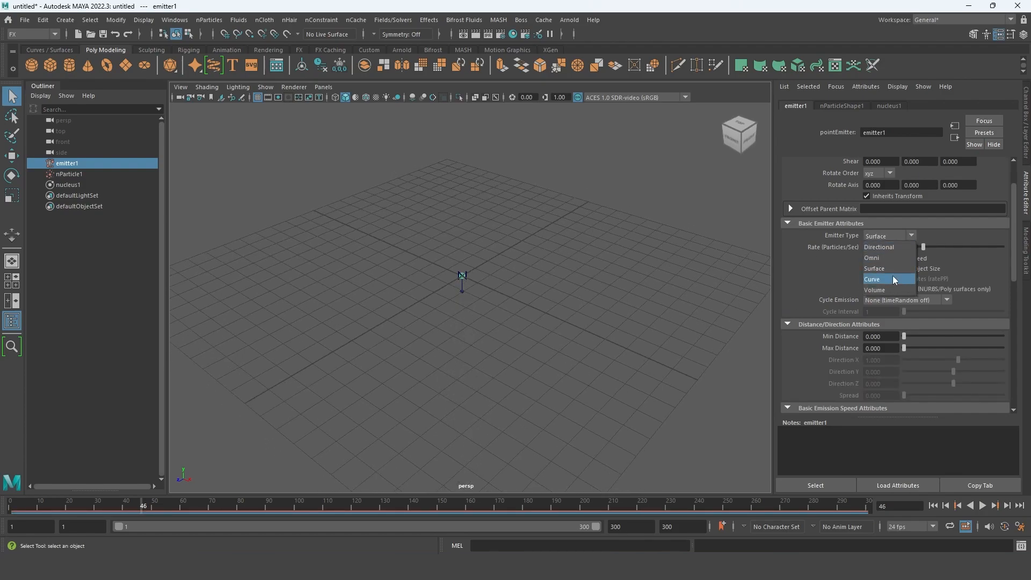
{"action": "left_click", "coordinate": [889, 289]}
{"action": "left_click_drag", "start_coordinate": [605, 320], "coordinate": [470, 284], "text": "alt"}
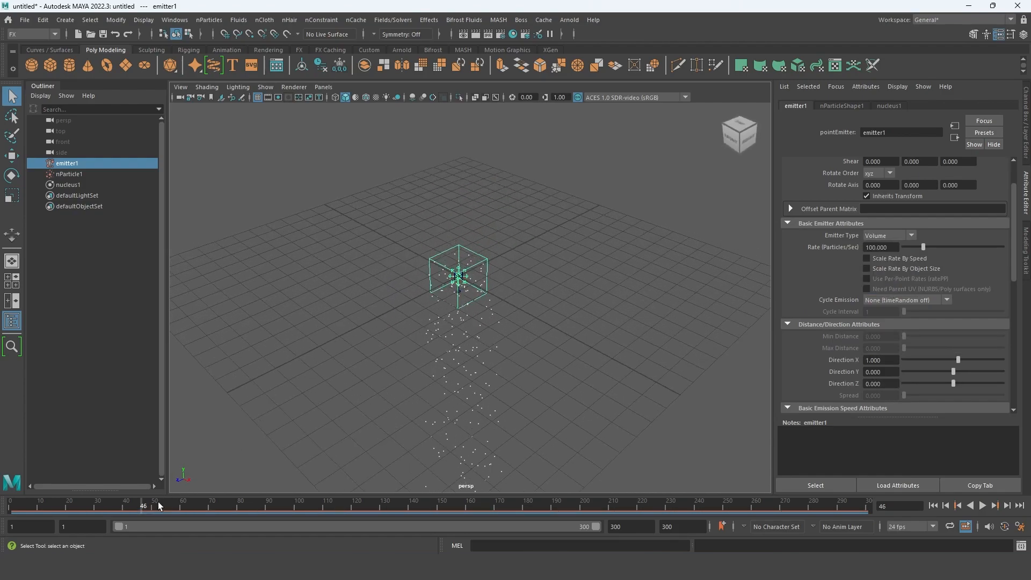
{"action": "left_click_drag", "start_coordinate": [142, 512], "coordinate": [78, 475]}
{"action": "left_click_drag", "start_coordinate": [618, 317], "coordinate": [592, 311], "text": "alt"}
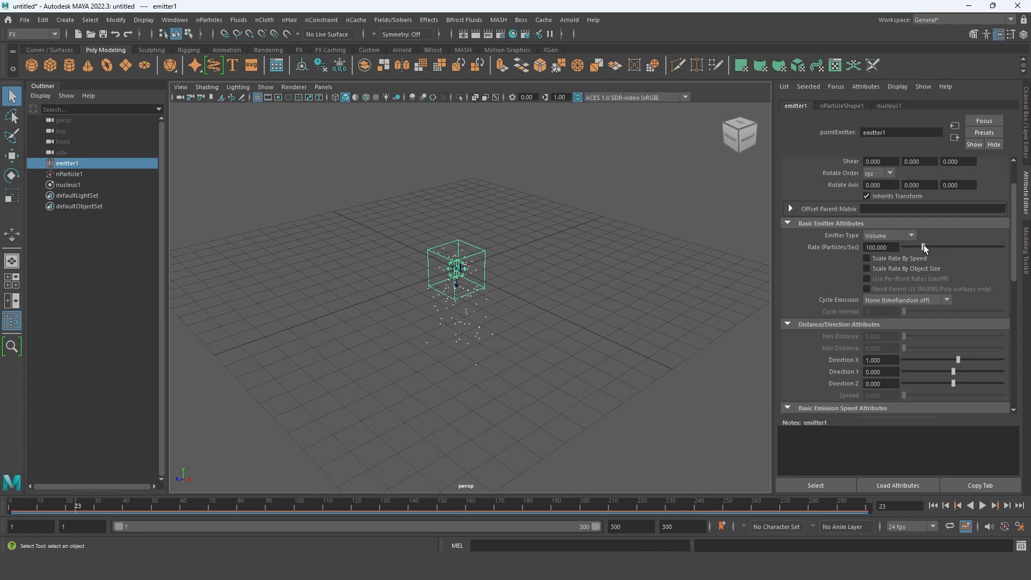
- Raise the emitter's particle rate to about 175.8 per second and play the simulation
{"action": "left_click_drag", "start_coordinate": [924, 246], "coordinate": [938, 247]}
{"action": "key", "text": "alt+v"}
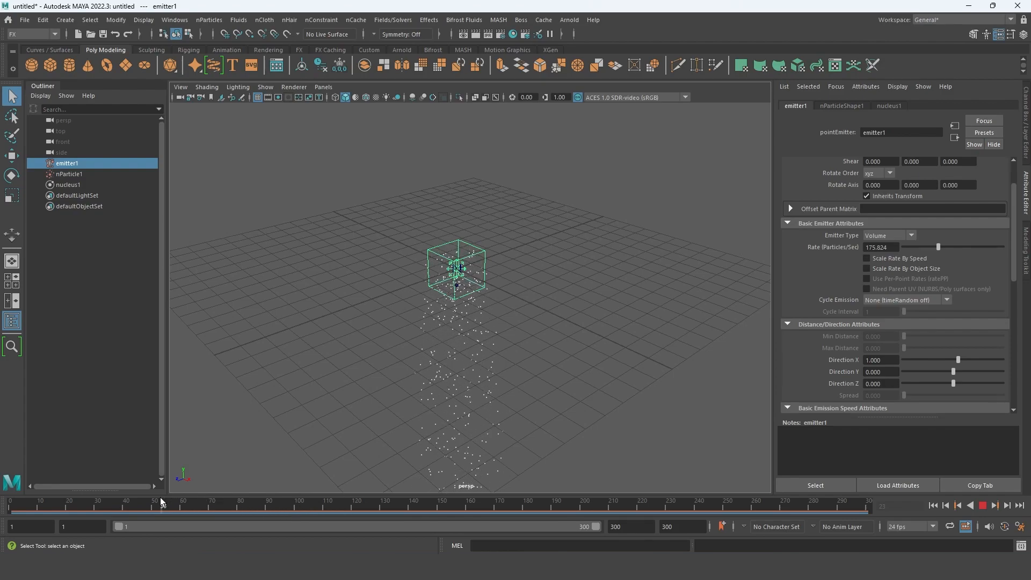
- Stop the playback and set the emitter's particle rate to 100 per second
{"action": "key", "text": "alt+v"}
{"action": "double_click", "coordinate": [893, 247]}
{"action": "type", "text": "100"}
{"action": "key", "text": "Return"}
{"action": "scroll", "coordinate": [895, 263], "scroll_direction": "down", "scroll_amount": 4}
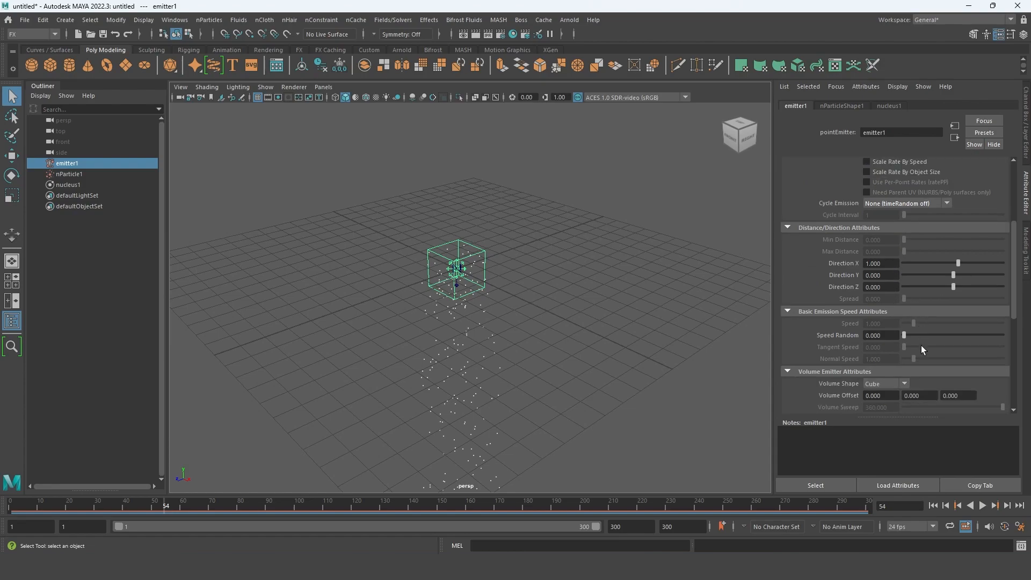
{"action": "scroll", "coordinate": [903, 360], "scroll_direction": "up", "scroll_amount": 6}
- Show the particle count of nParticleShape1 and run the simulation to frame 300, checking how the count develops
{"action": "left_click", "coordinate": [842, 106]}
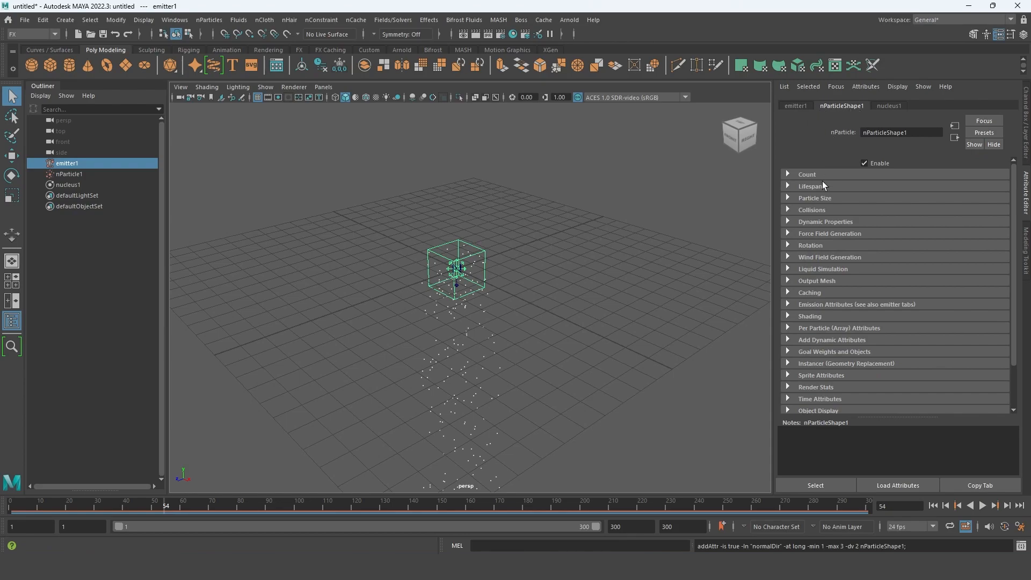
{"action": "left_click", "coordinate": [788, 173]}
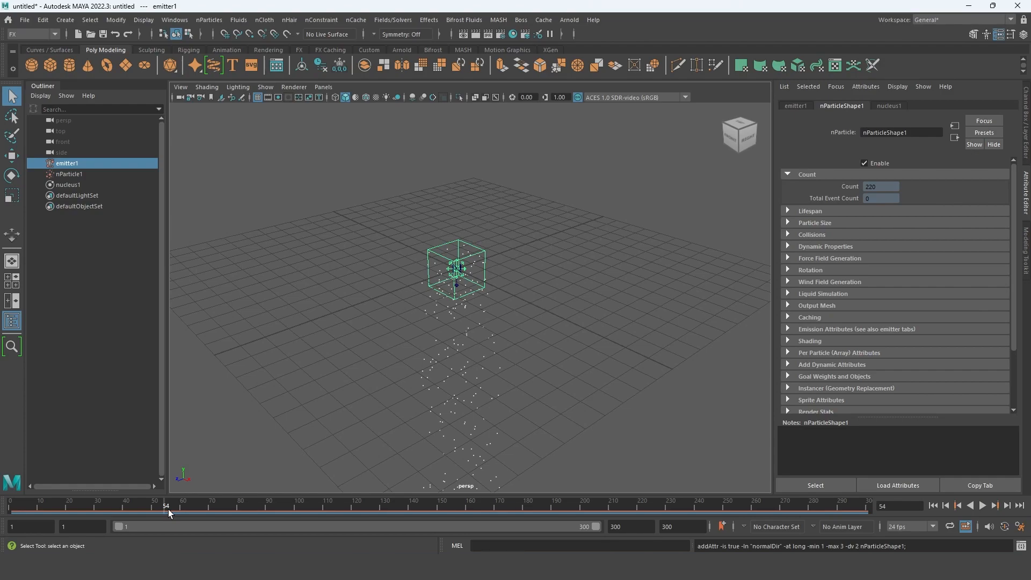
{"action": "left_click_drag", "start_coordinate": [170, 508], "coordinate": [517, 516]}
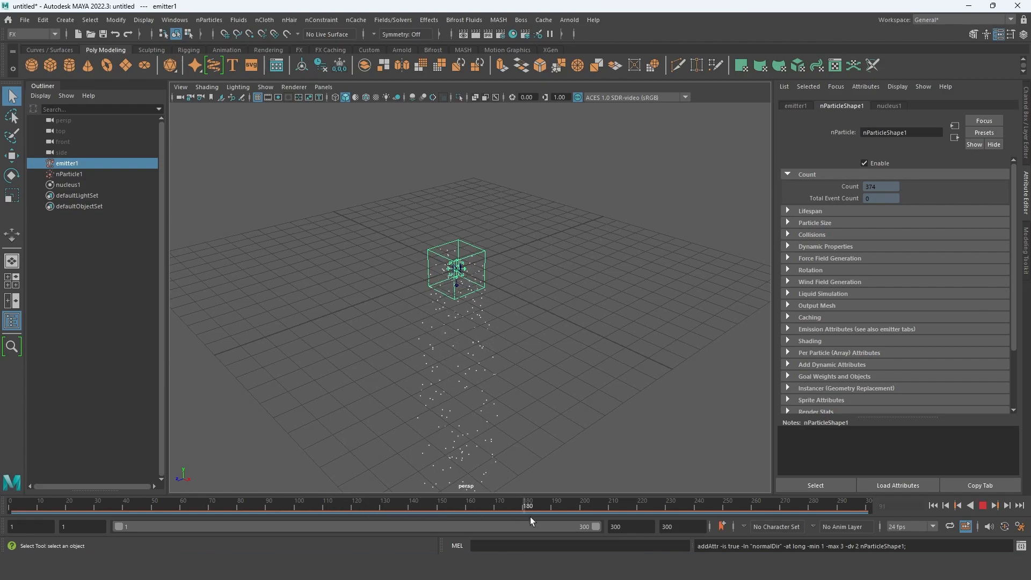
{"action": "left_click_drag", "start_coordinate": [868, 511], "coordinate": [867, 511]}
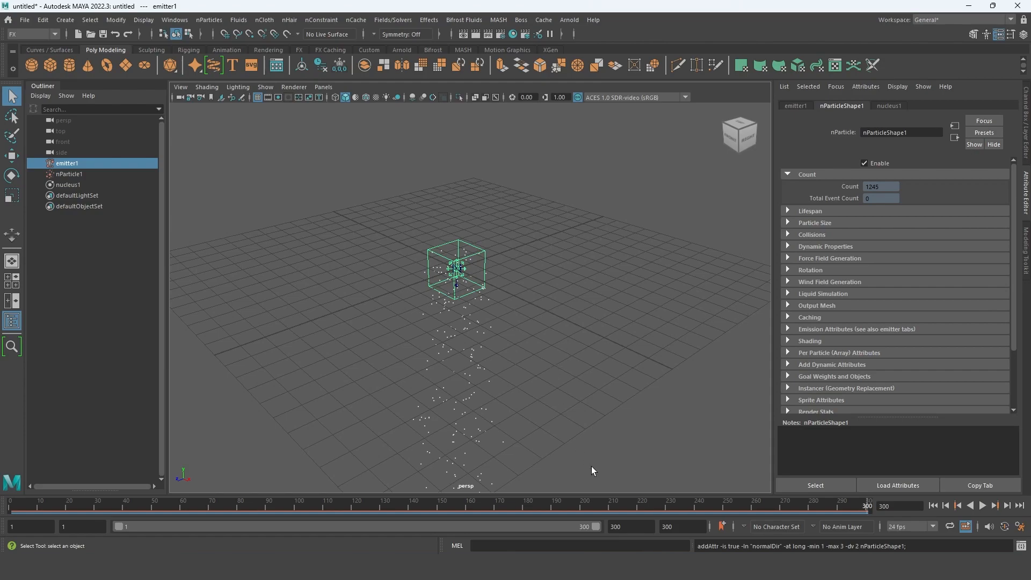
- Replay the simulation briefly and return to frame 1, comparing the particle count on the first two frames
{"action": "key", "text": "alt+v"}
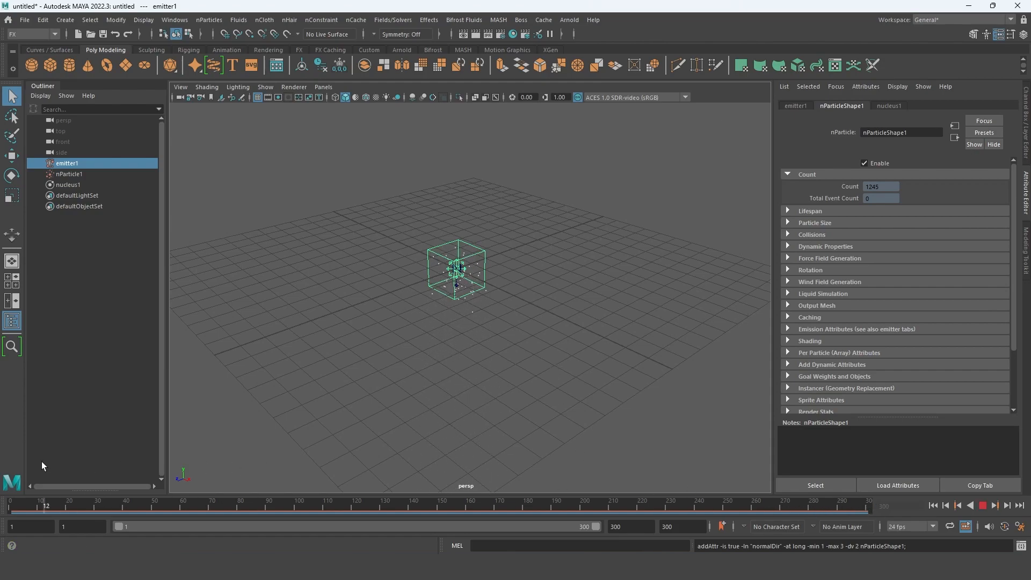
{"action": "key", "text": "alt+v"}
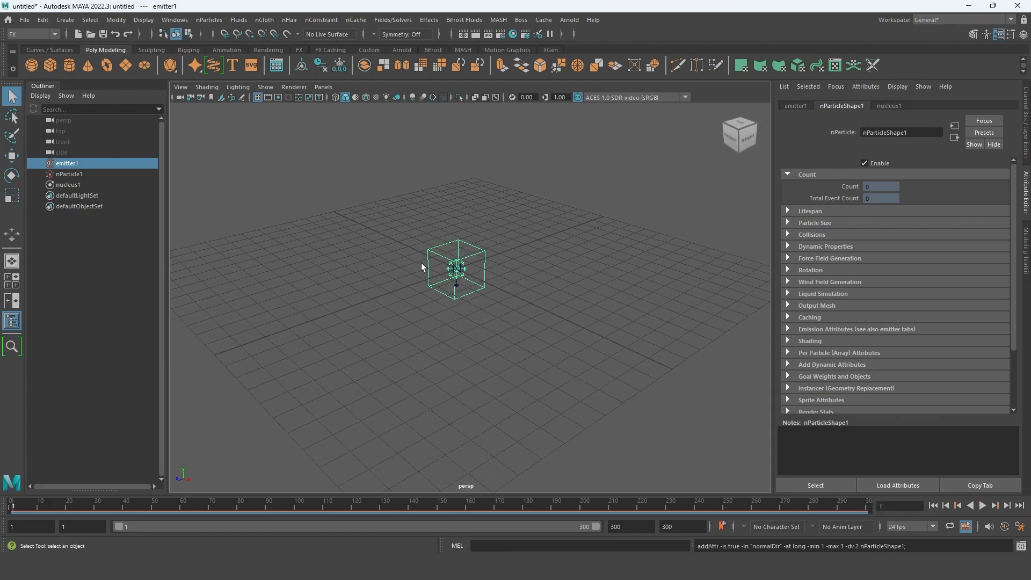
{"action": "left_click", "coordinate": [14, 505]}
{"action": "left_click", "coordinate": [12, 505]}
- Show the lifespan settings of nParticleShape1 and run the simulation to frame 242, inspecting the particle stream from above
{"action": "left_click", "coordinate": [797, 212]}
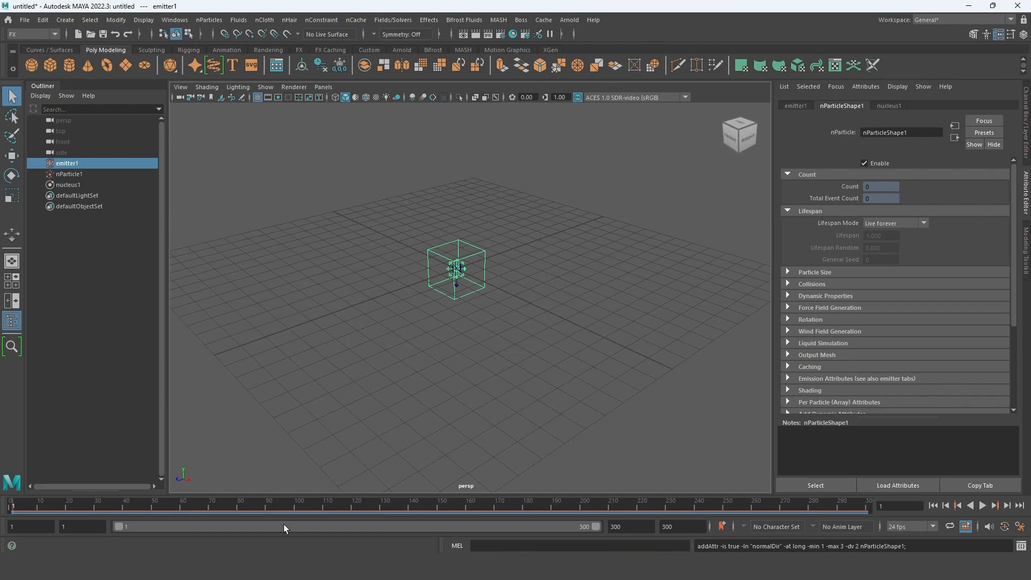
{"action": "left_click_drag", "start_coordinate": [176, 510], "coordinate": [441, 521]}
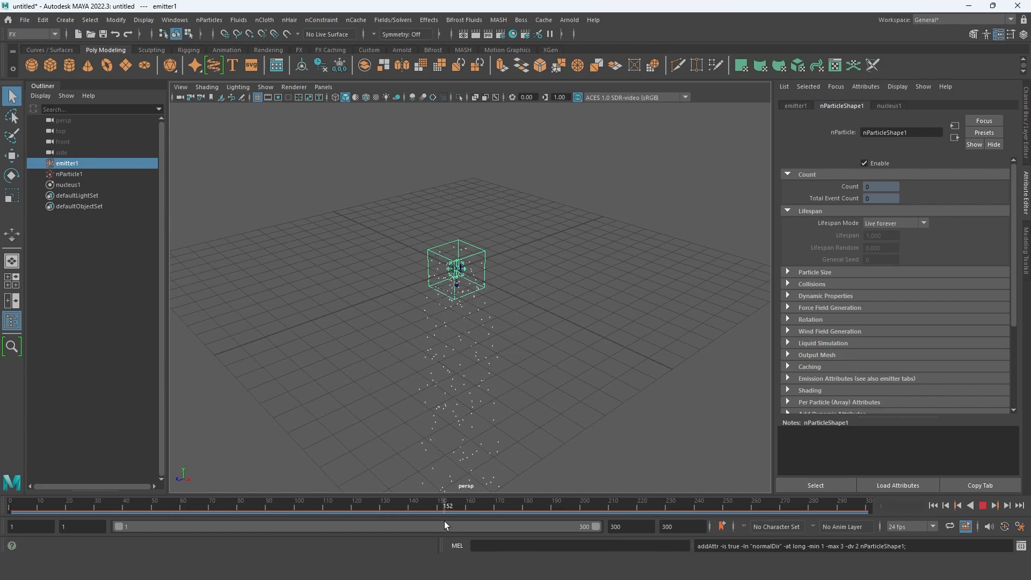
{"action": "left_click_drag", "start_coordinate": [535, 519], "coordinate": [602, 518]}
{"action": "left_click_drag", "start_coordinate": [567, 385], "coordinate": [488, 401], "text": "alt"}
{"action": "left_click_drag", "start_coordinate": [577, 388], "coordinate": [557, 363], "text": "alt"}
{"action": "left_click_drag", "start_coordinate": [604, 507], "coordinate": [871, 503]}
{"action": "left_click_drag", "start_coordinate": [952, 495], "coordinate": [705, 500]}
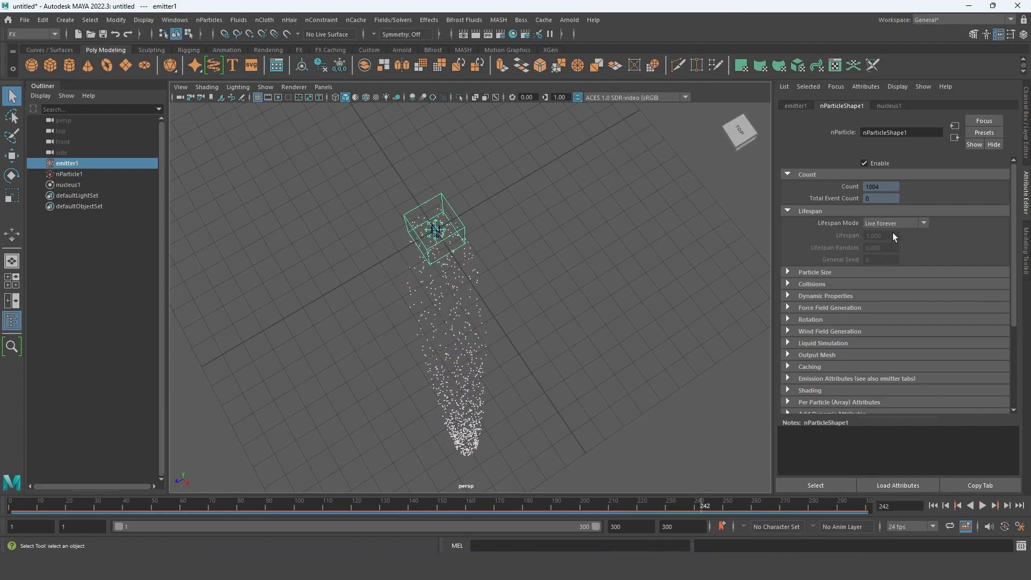
- Set the particles' lifespan mode to Constant and return to frame 1 with the whole grid in view
{"action": "left_click", "coordinate": [924, 223]}
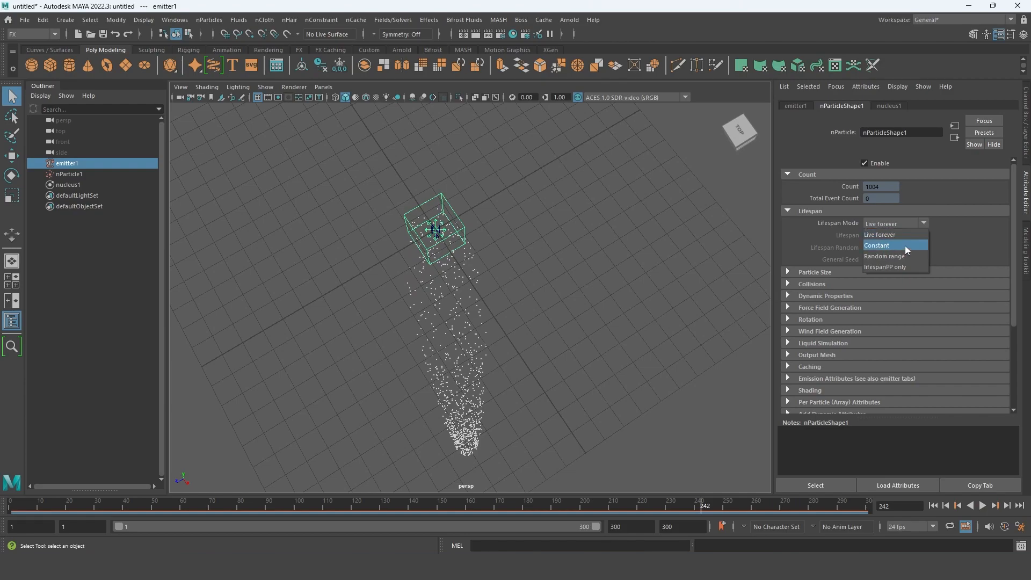
{"action": "left_click", "coordinate": [904, 247]}
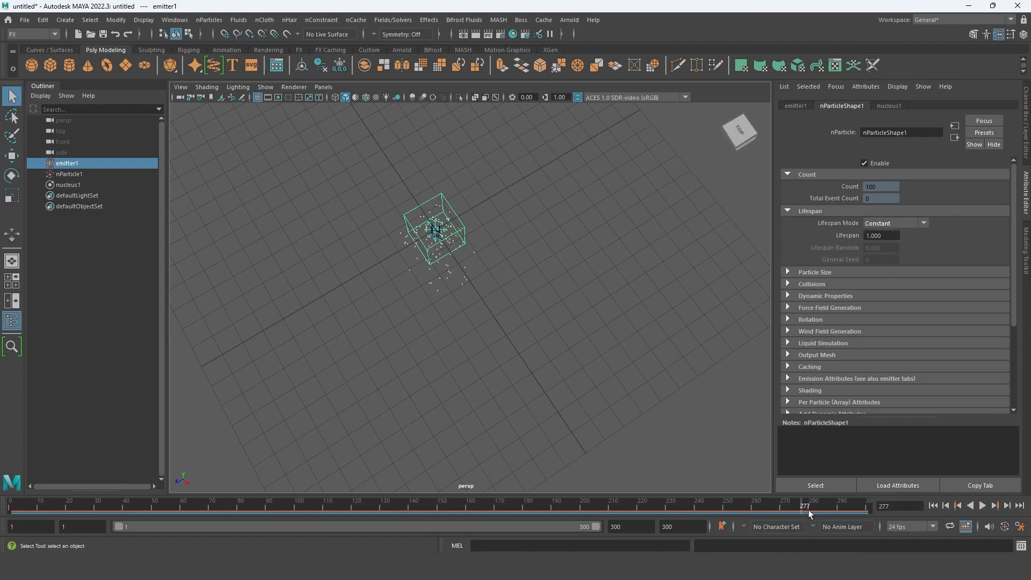
{"action": "left_click_drag", "start_coordinate": [807, 506], "coordinate": [18, 497]}
{"action": "left_click_drag", "start_coordinate": [455, 352], "coordinate": [501, 292], "text": "alt"}
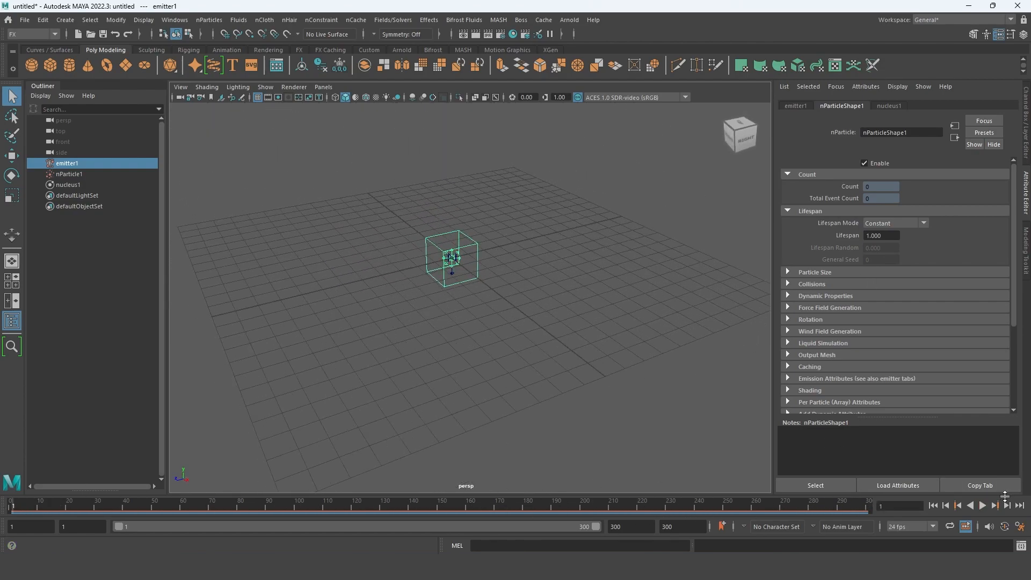
- Play the simulation and go to frame 59, checking how long the particles survive
{"action": "left_click", "coordinate": [982, 506]}
{"action": "left_click_drag", "start_coordinate": [654, 506], "coordinate": [440, 516]}
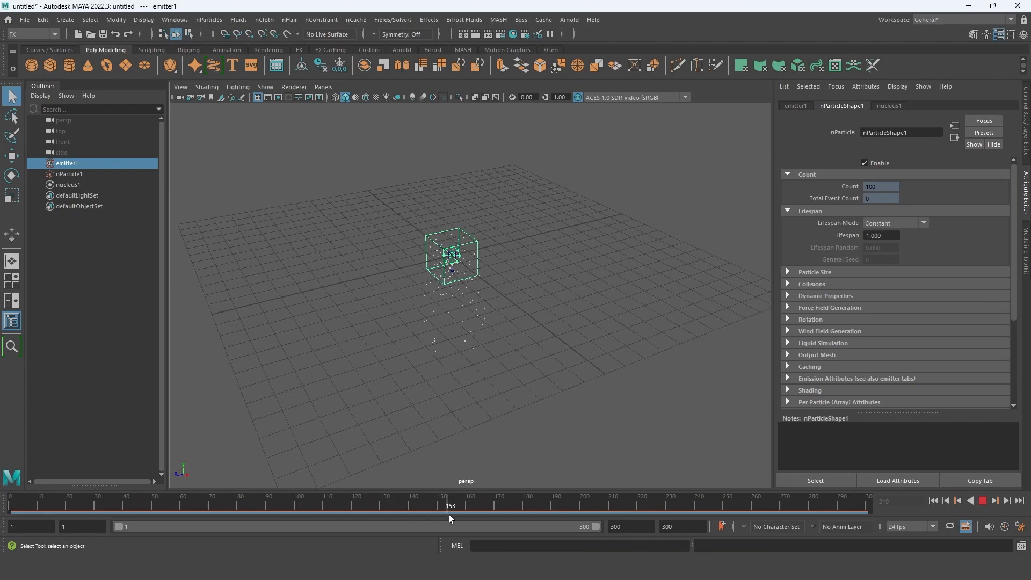
{"action": "left_click_drag", "start_coordinate": [112, 517], "coordinate": [181, 509]}
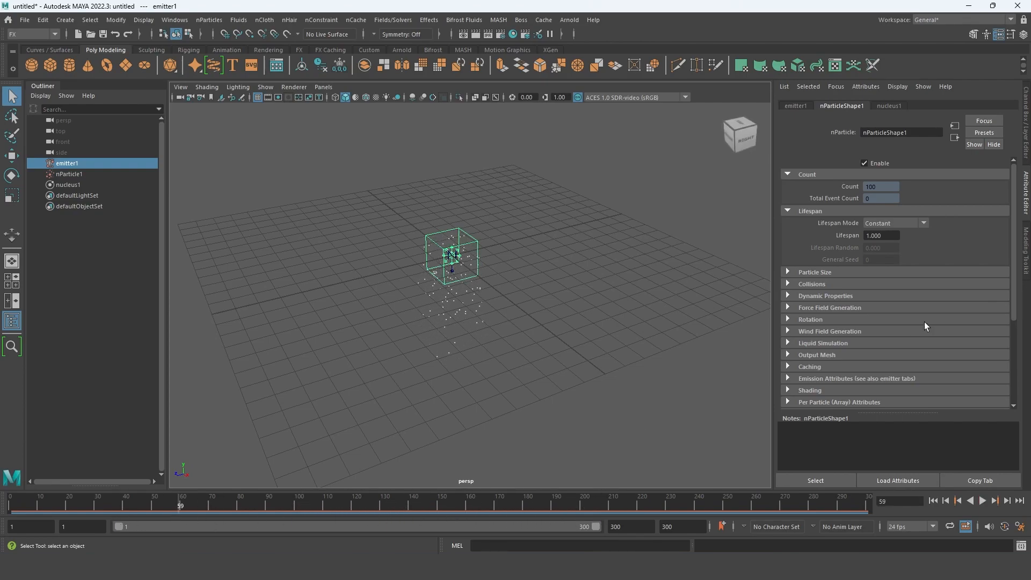
- Set the particles' lifespan to 3 and scrub the timeline to frame 174 to inspect the longer stream
{"action": "double_click", "coordinate": [880, 236]}
{"action": "type", "text": "3"}
{"action": "key", "text": "Return"}
{"action": "left_click_drag", "start_coordinate": [175, 505], "coordinate": [255, 507]}
{"action": "left_click_drag", "start_coordinate": [483, 279], "coordinate": [468, 379], "text": "alt"}
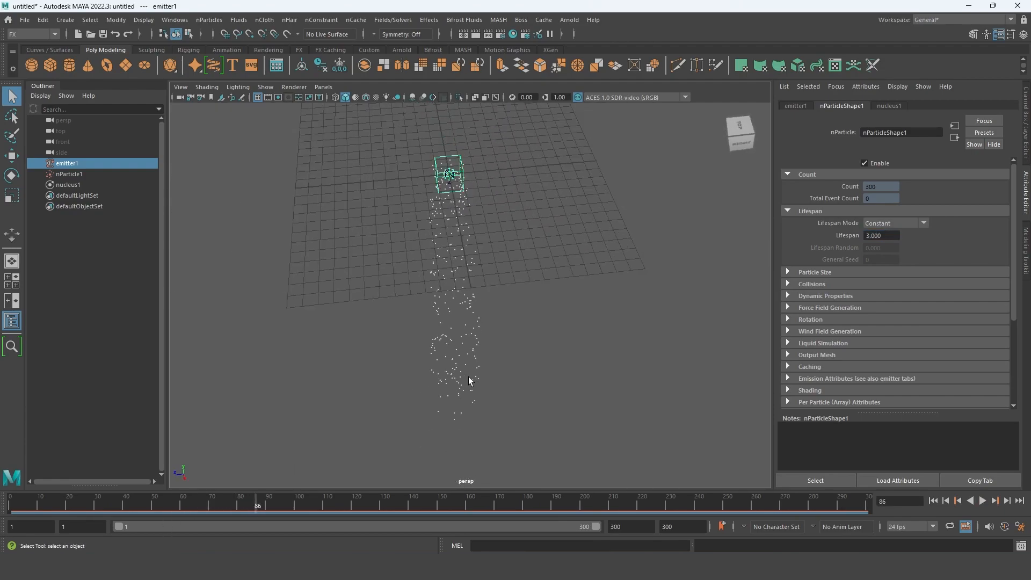
{"action": "left_click_drag", "start_coordinate": [265, 515], "coordinate": [508, 504]}
- Set the particles' lifespan to 4, play the simulation and stop it at frame 78
{"action": "left_click", "coordinate": [887, 233]}
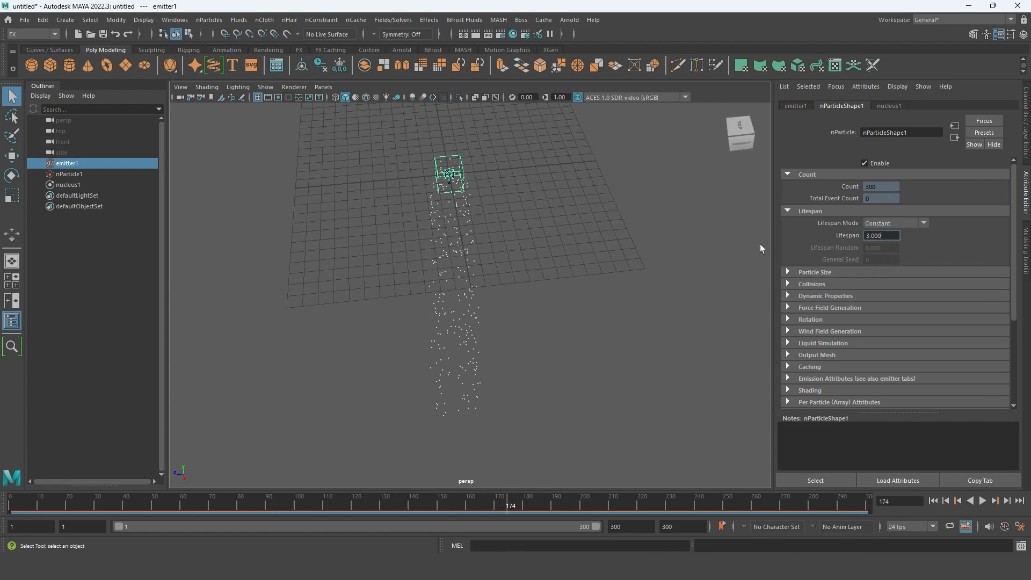
{"action": "key", "text": "Return"}
{"action": "key", "text": "alt+v"}
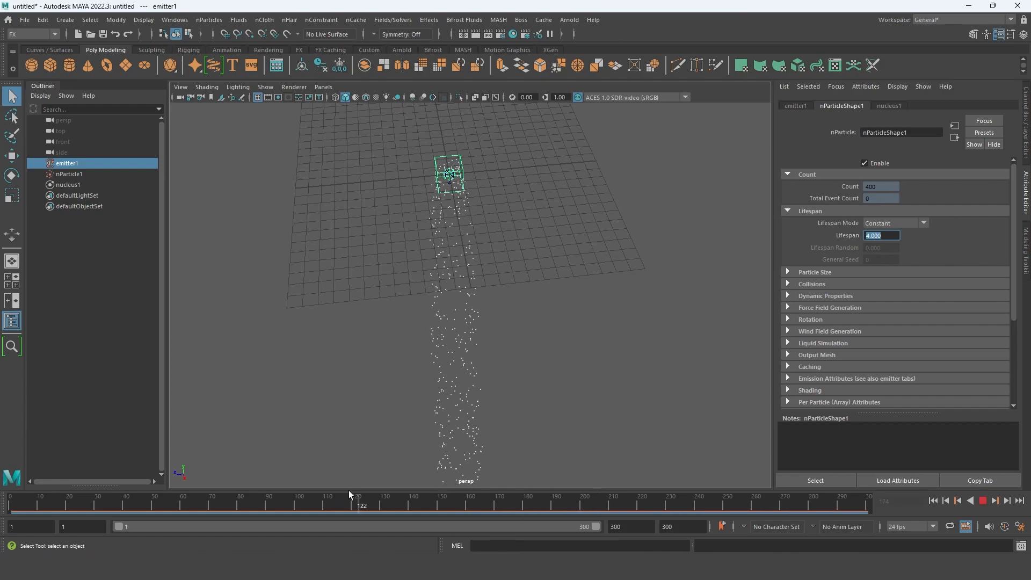
{"action": "key", "text": "alt+v"}
{"action": "left_click_drag", "start_coordinate": [362, 445], "coordinate": [513, 327], "text": "alt"}
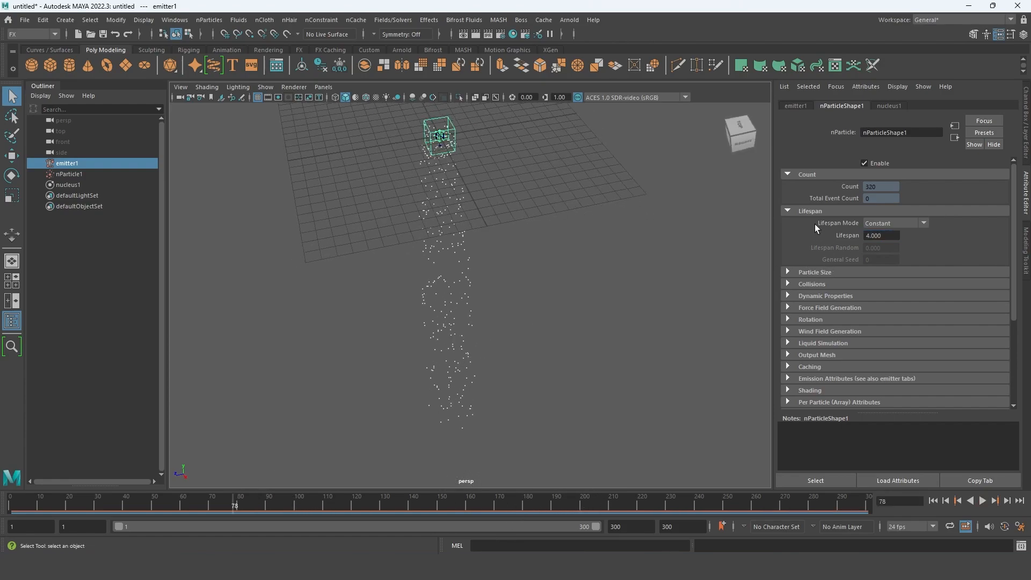
- Show the particle size settings, try a radius of 9.780 on the nParticles and undo the change
{"action": "left_click", "coordinate": [816, 275]}
{"action": "scroll", "coordinate": [859, 300], "scroll_direction": "down", "scroll_amount": 3}
{"action": "left_click_drag", "start_coordinate": [610, 366], "coordinate": [475, 257], "text": "alt"}
{"action": "left_click_drag", "start_coordinate": [904, 219], "coordinate": [951, 219]}
{"action": "scroll", "coordinate": [391, 223], "scroll_direction": "up", "scroll_amount": 5}
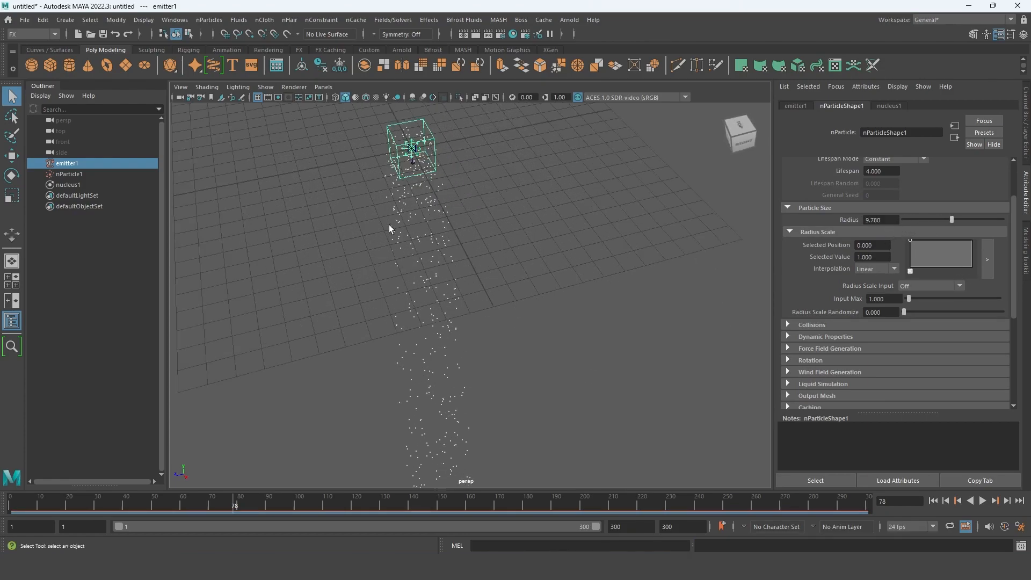
{"action": "scroll", "coordinate": [419, 215], "scroll_direction": "down", "scroll_amount": 3}
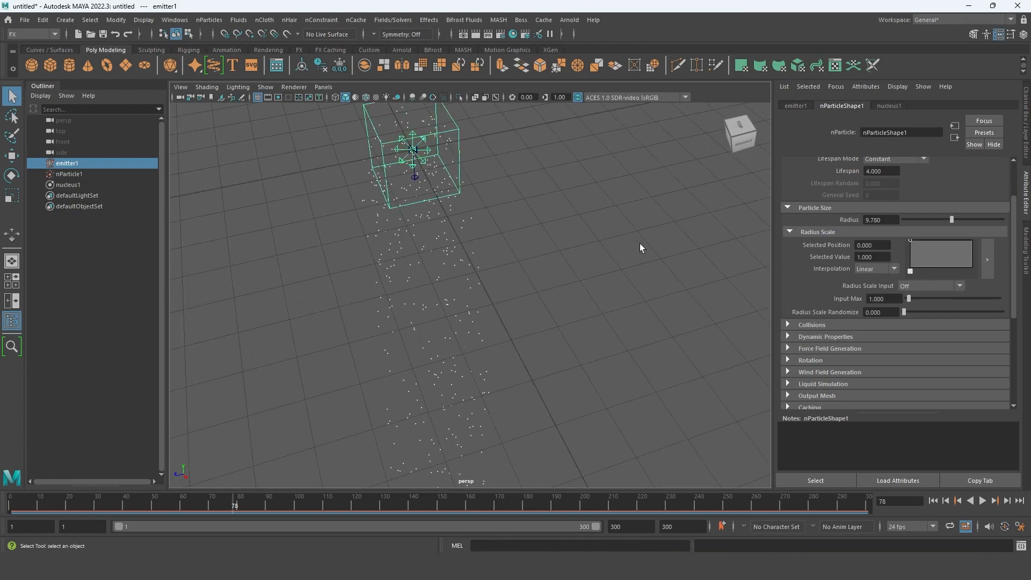
{"action": "key", "text": "ctrl+z"}
{"action": "middle_click_drag", "start_coordinate": [437, 215], "coordinate": [448, 233], "text": "alt"}
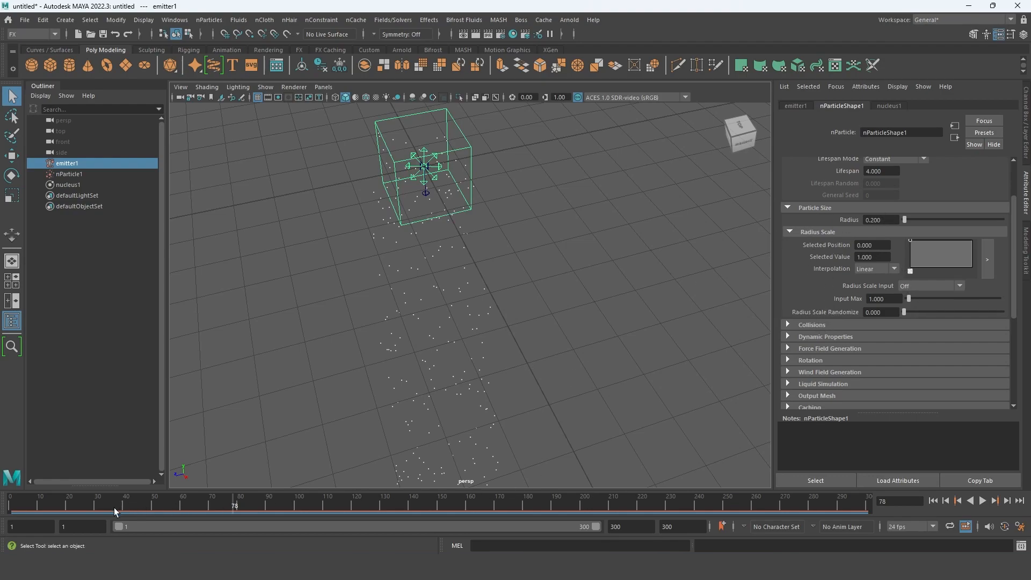
- Try the particle radius at 20 and undo the radius changes
{"action": "left_click_drag", "start_coordinate": [904, 220], "coordinate": [1005, 220]}
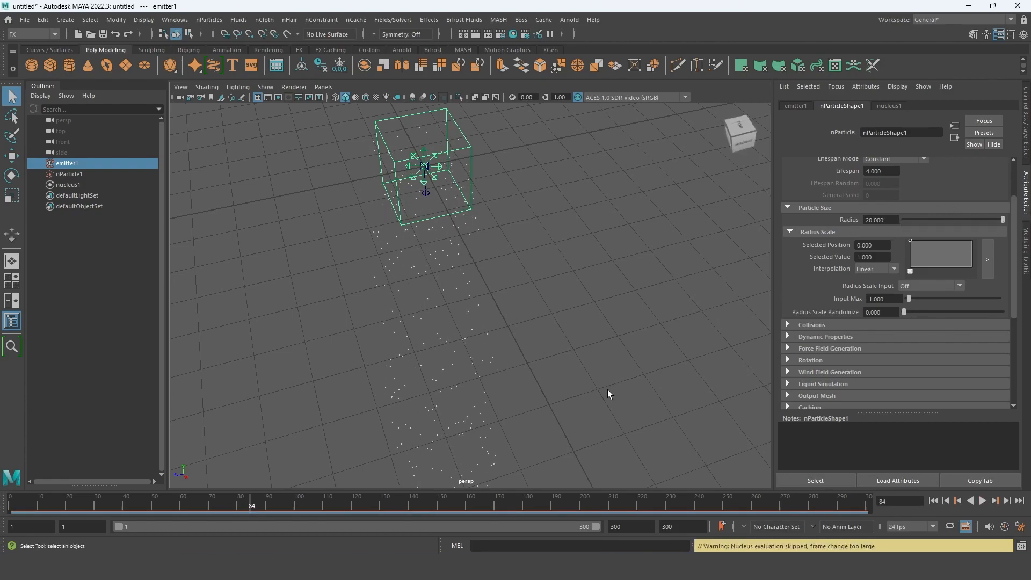
{"action": "left_click_drag", "start_coordinate": [928, 223], "coordinate": [896, 225]}
{"action": "key", "text": "ctrl+z"}
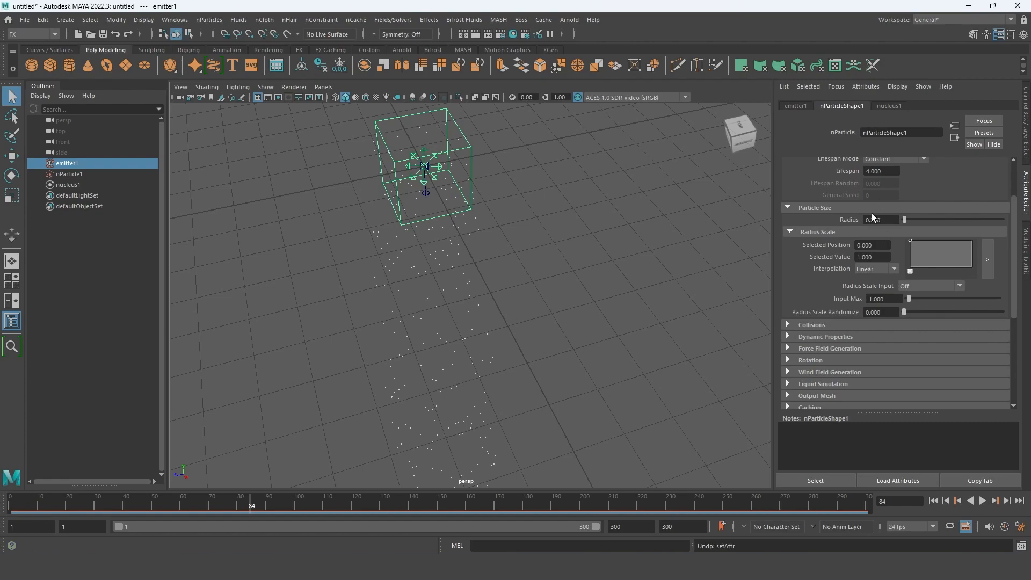
- Look through the attributes of nParticleShape1 and emitter1 for the particle display settings
{"action": "scroll", "coordinate": [835, 359], "scroll_direction": "down", "scroll_amount": 5}
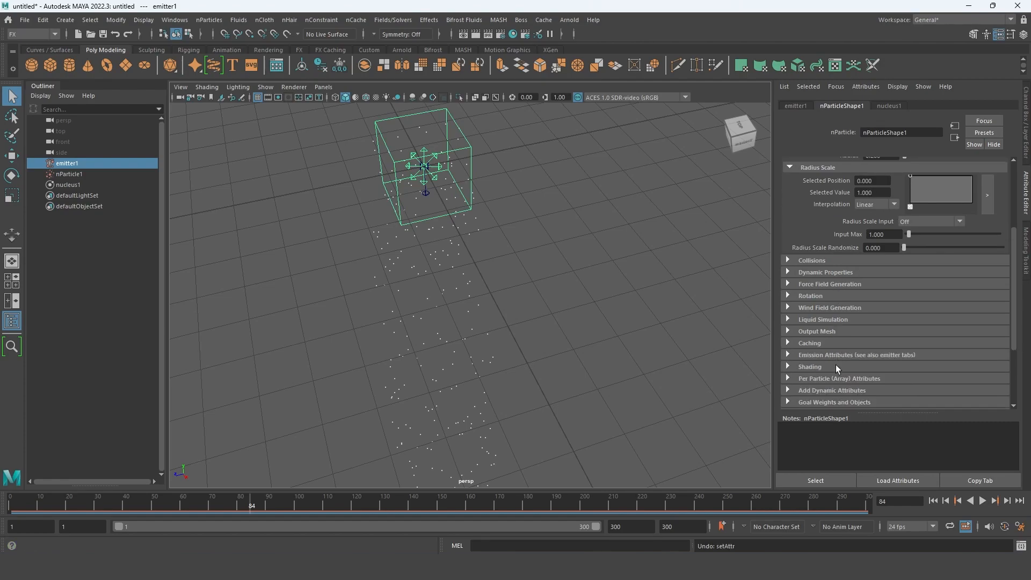
{"action": "scroll", "coordinate": [835, 365], "scroll_direction": "up", "scroll_amount": 5}
{"action": "left_click", "coordinate": [796, 106]}
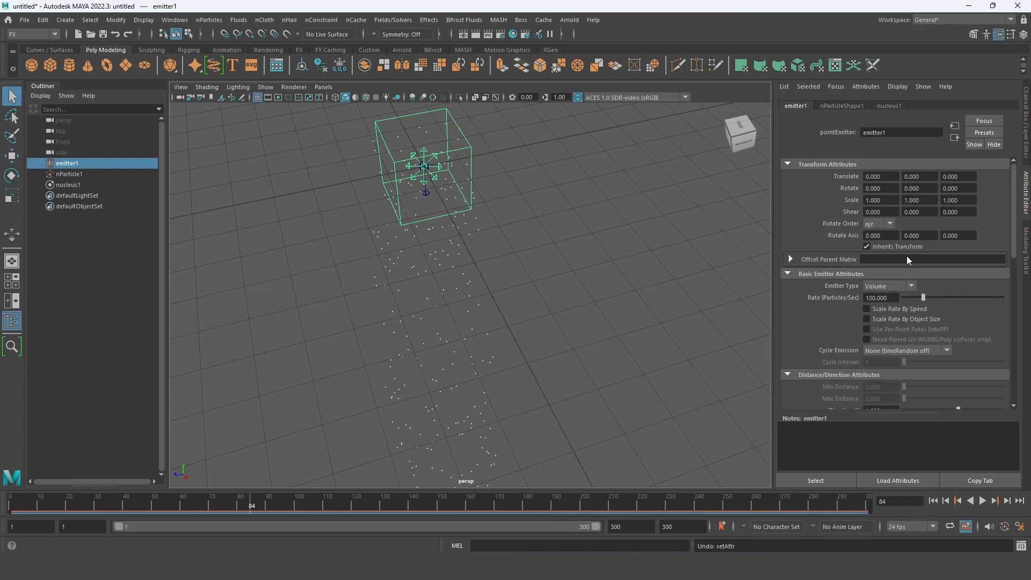
{"action": "scroll", "coordinate": [901, 282], "scroll_direction": "down", "scroll_amount": 10}
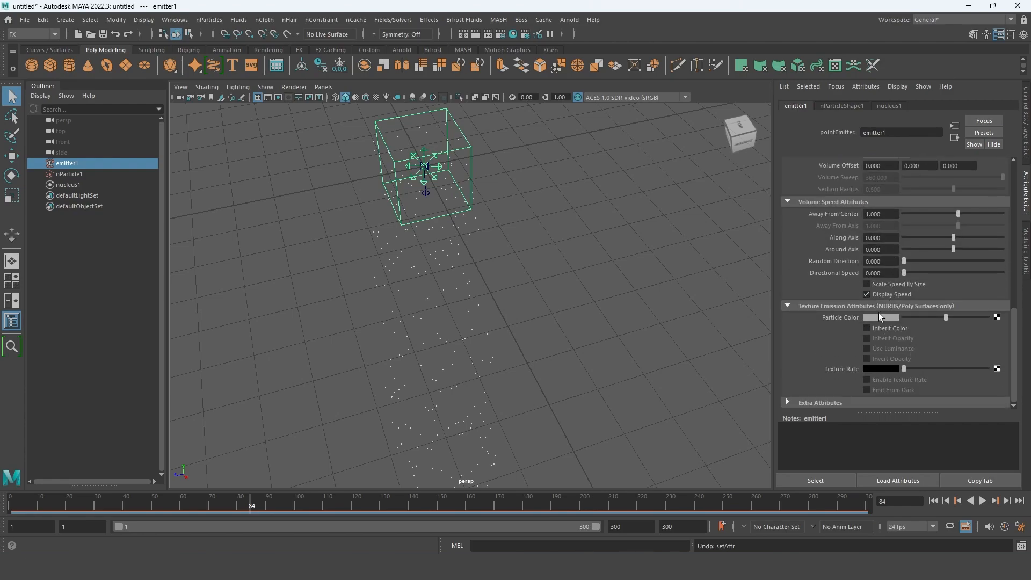
{"action": "scroll", "coordinate": [885, 295], "scroll_direction": "up", "scroll_amount": 4}
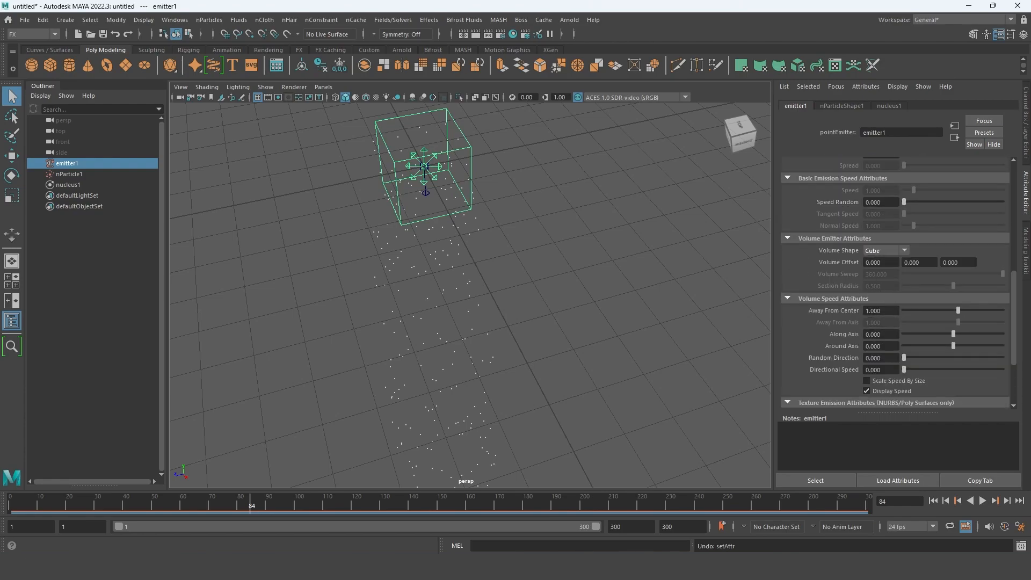
- Select nucleus1 and set the particle render type in nParticleShape1's shading settings to Spheres
{"action": "left_click", "coordinate": [68, 185]}
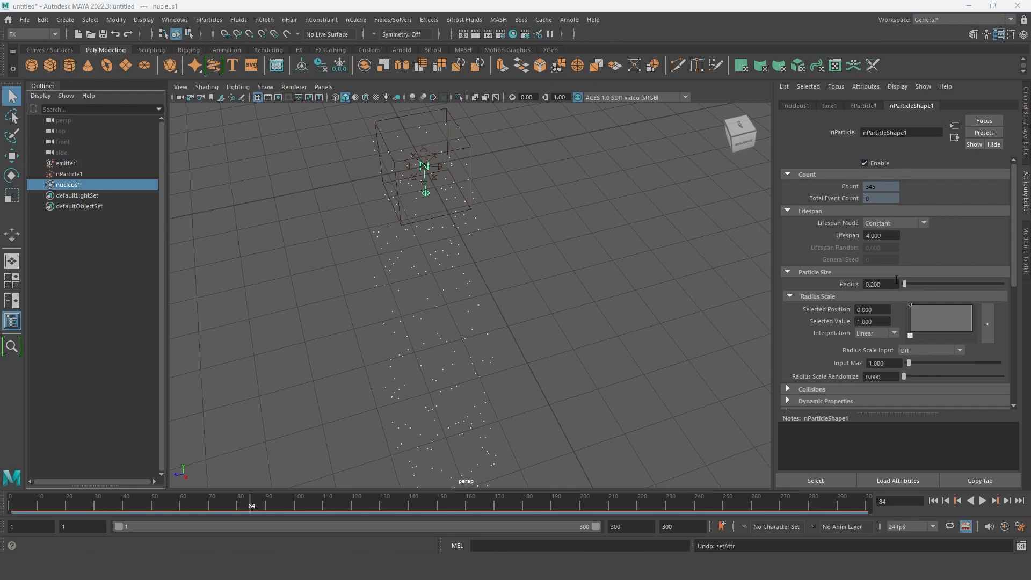
{"action": "scroll", "coordinate": [810, 281], "scroll_direction": "down", "scroll_amount": 7}
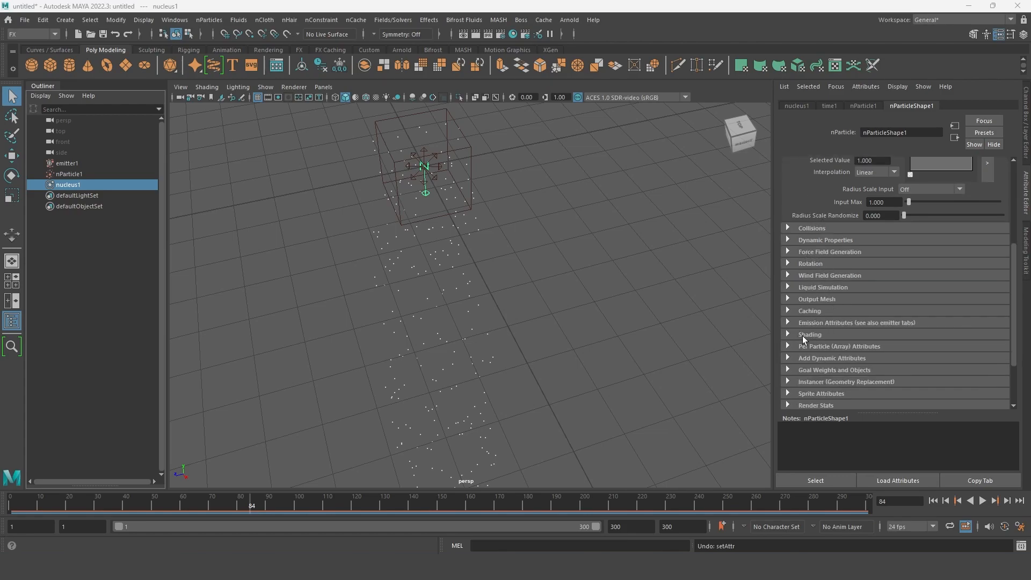
{"action": "left_click", "coordinate": [809, 335]}
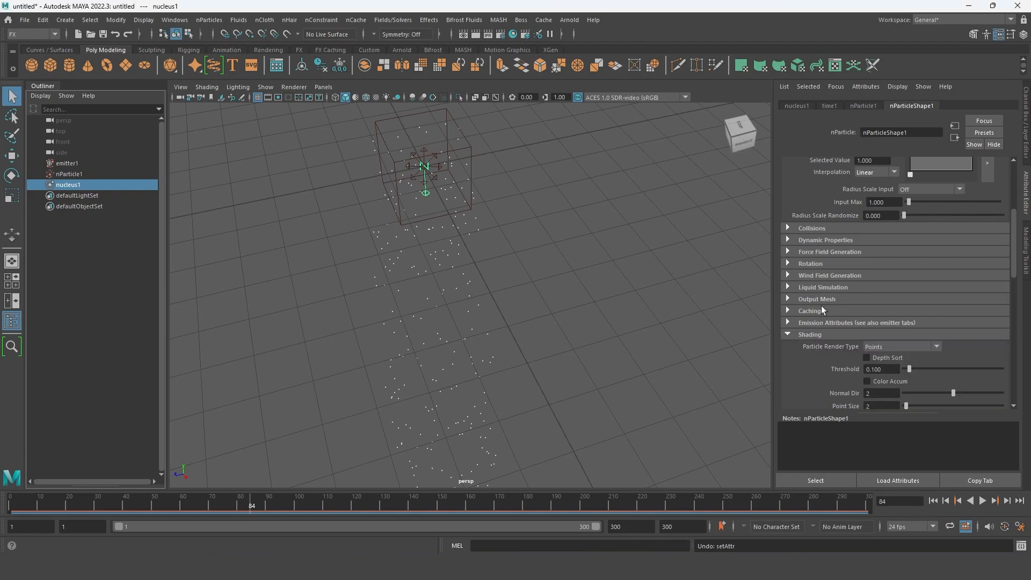
{"action": "scroll", "coordinate": [821, 304], "scroll_direction": "down", "scroll_amount": 4}
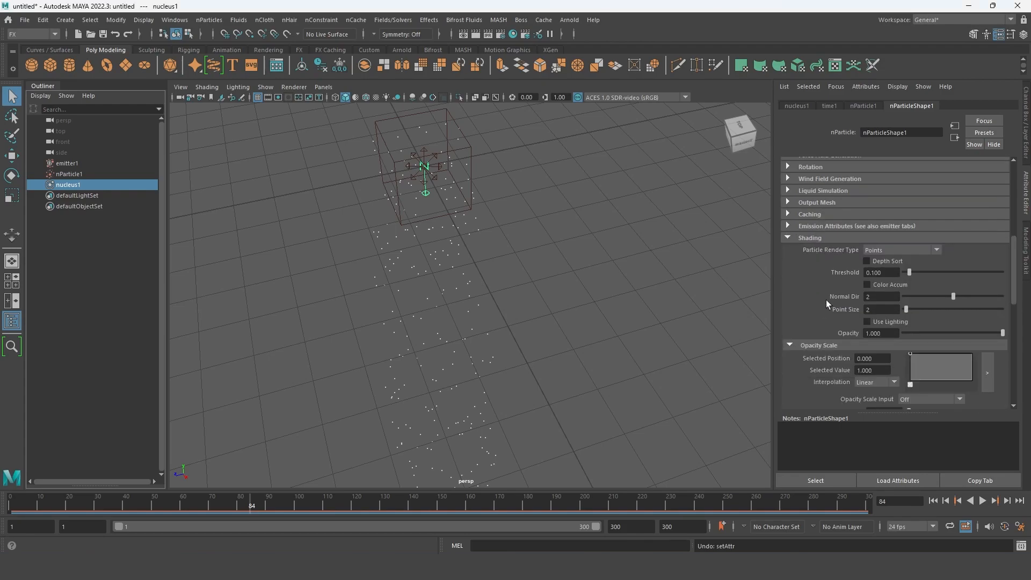
{"action": "left_click", "coordinate": [932, 251]}
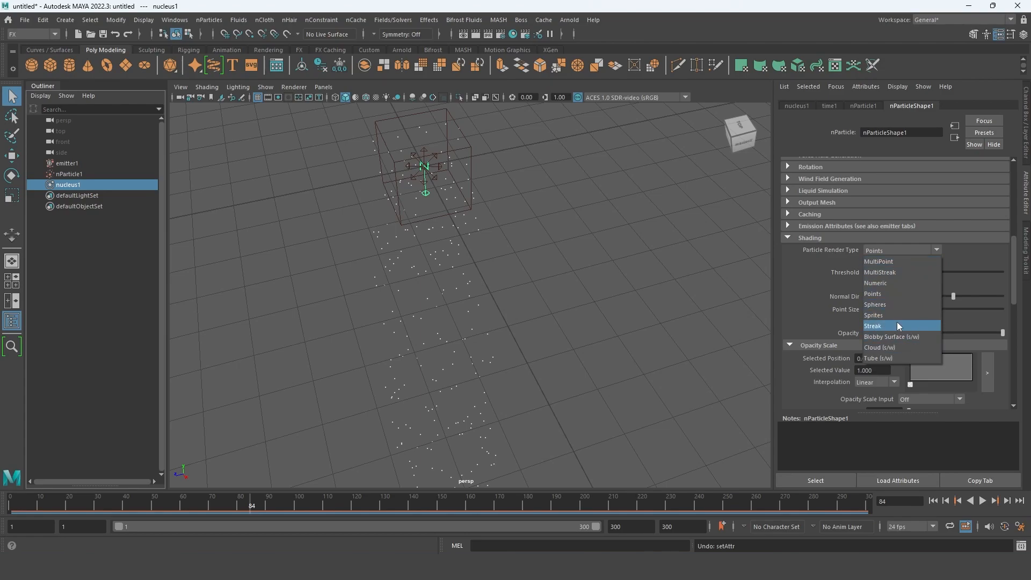
{"action": "left_click", "coordinate": [875, 303]}
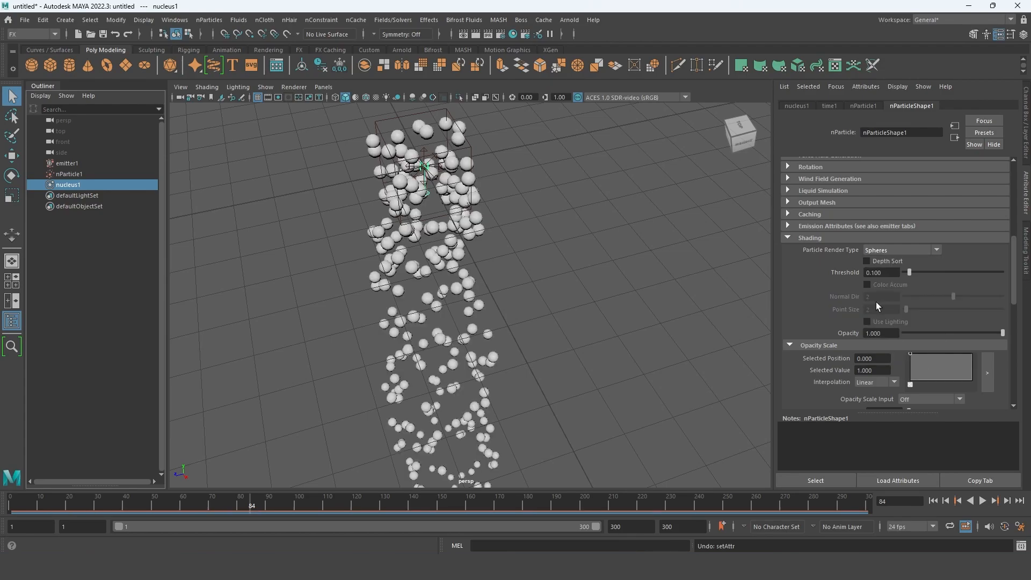
- Try the Sprites particle render type and switch it back to Spheres
{"action": "left_click", "coordinate": [900, 250]}
{"action": "left_click", "coordinate": [888, 317]}
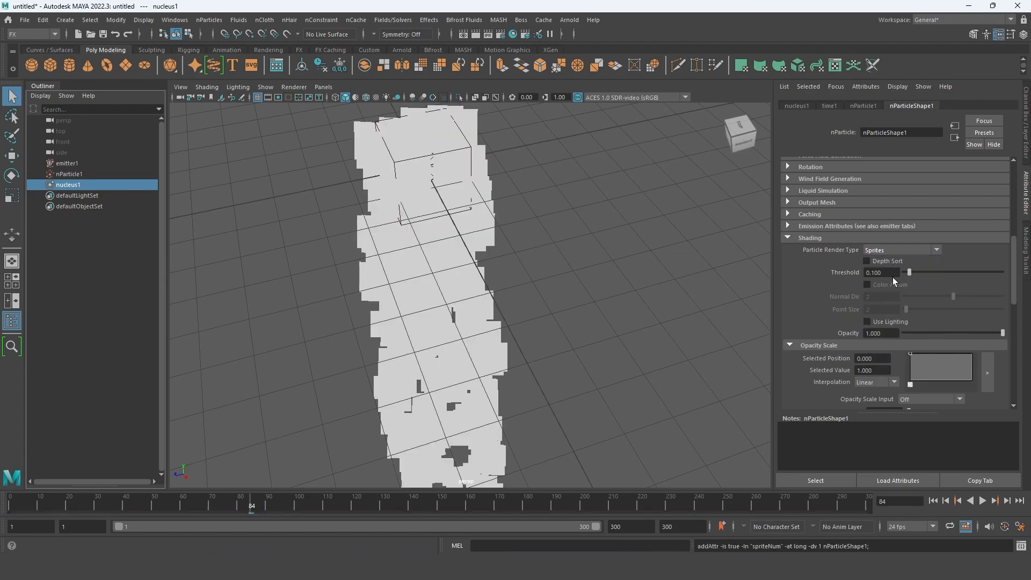
{"action": "left_click", "coordinate": [917, 250]}
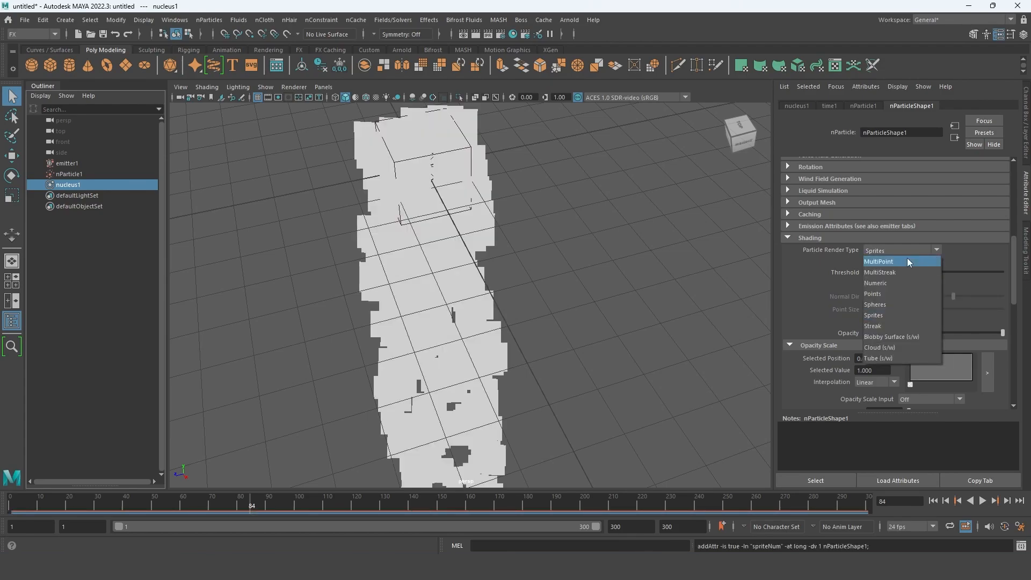
{"action": "left_click", "coordinate": [887, 302]}
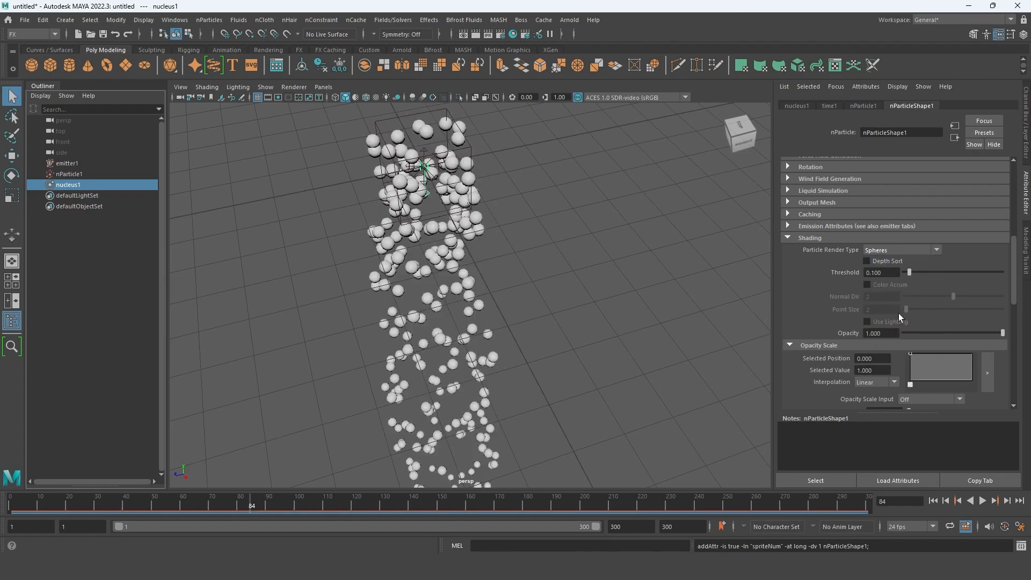
- Set the particle radius to 0.220 and scrub the timeline to frame 80 to inspect the nParticles
{"action": "scroll", "coordinate": [897, 311], "scroll_direction": "up", "scroll_amount": 8}
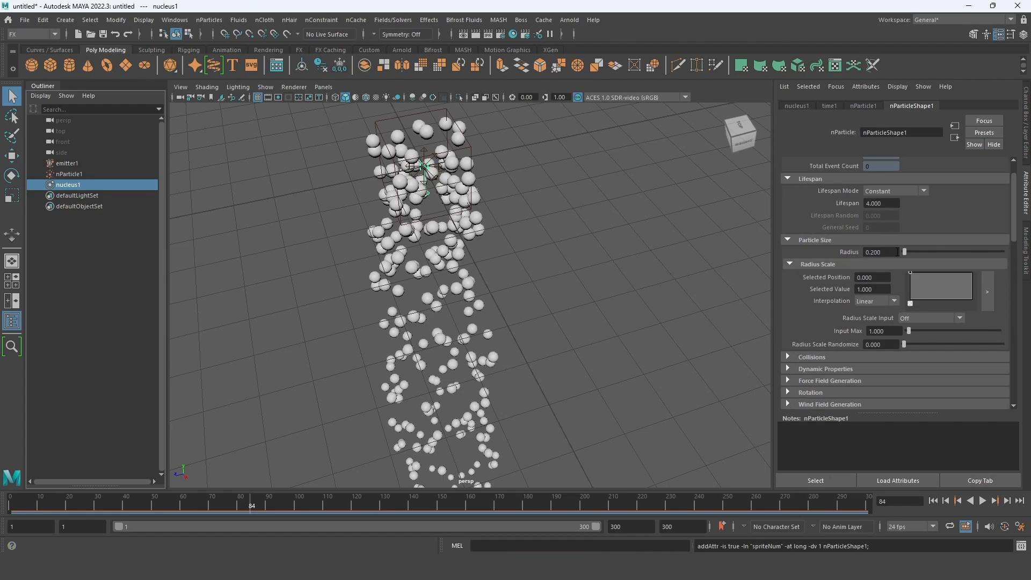
{"action": "left_click_drag", "start_coordinate": [904, 255], "coordinate": [904, 252]}
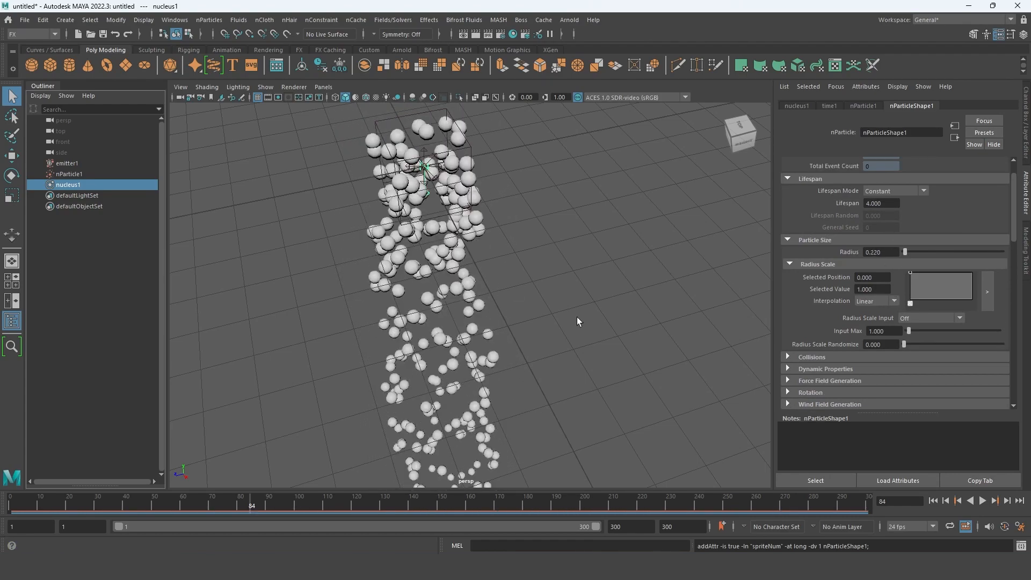
{"action": "left_click_drag", "start_coordinate": [827, 495], "coordinate": [244, 463]}
{"action": "left_click_drag", "start_coordinate": [381, 384], "coordinate": [523, 377], "text": "alt"}
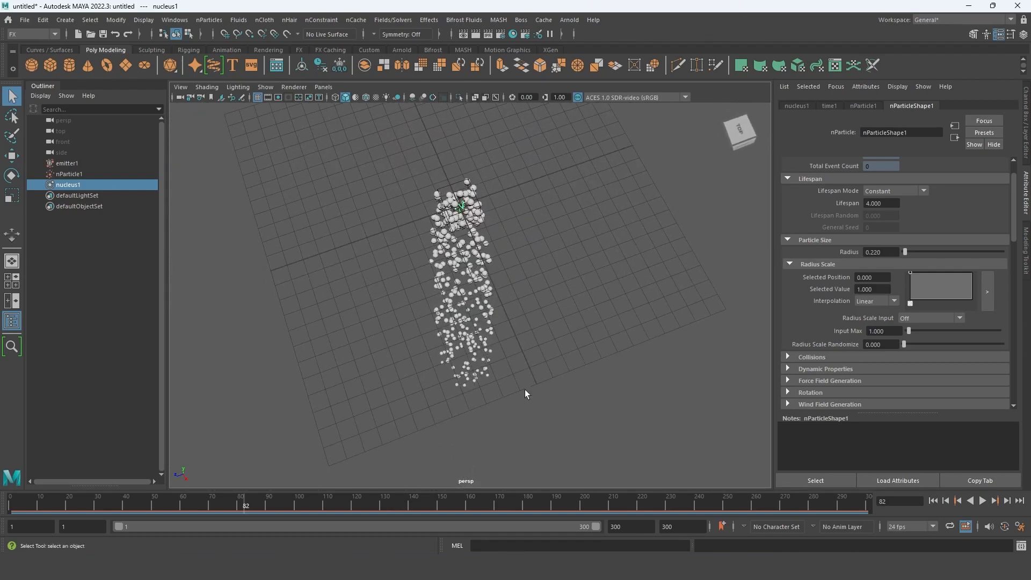
{"action": "mouse_move", "coordinate": [234, 508]}
{"action": "left_mouse_down"}
{"action": "mouse_move", "coordinate": [281, 508]}
{"action": "mouse_move", "coordinate": [240, 508]}
{"action": "left_mouse_up"}
{"action": "scroll", "coordinate": [949, 252], "scroll_direction": "up", "scroll_amount": 2}
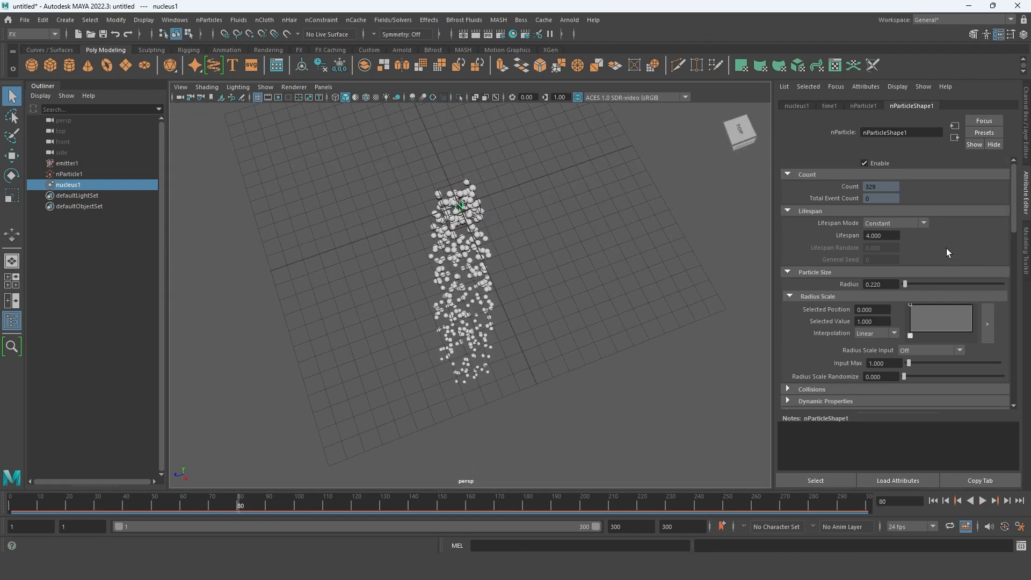
- Set the particle lifespan to 2 and scrub the timeline back to frame 1
{"action": "double_click", "coordinate": [884, 235]}
{"action": "type", "text": "2"}
{"action": "key", "text": "Return"}
{"action": "middle_click_drag", "start_coordinate": [462, 324], "coordinate": [462, 340], "text": "alt"}
{"action": "left_click_drag", "start_coordinate": [461, 340], "coordinate": [465, 307], "text": "alt"}
{"action": "left_click_drag", "start_coordinate": [241, 508], "coordinate": [11, 502]}
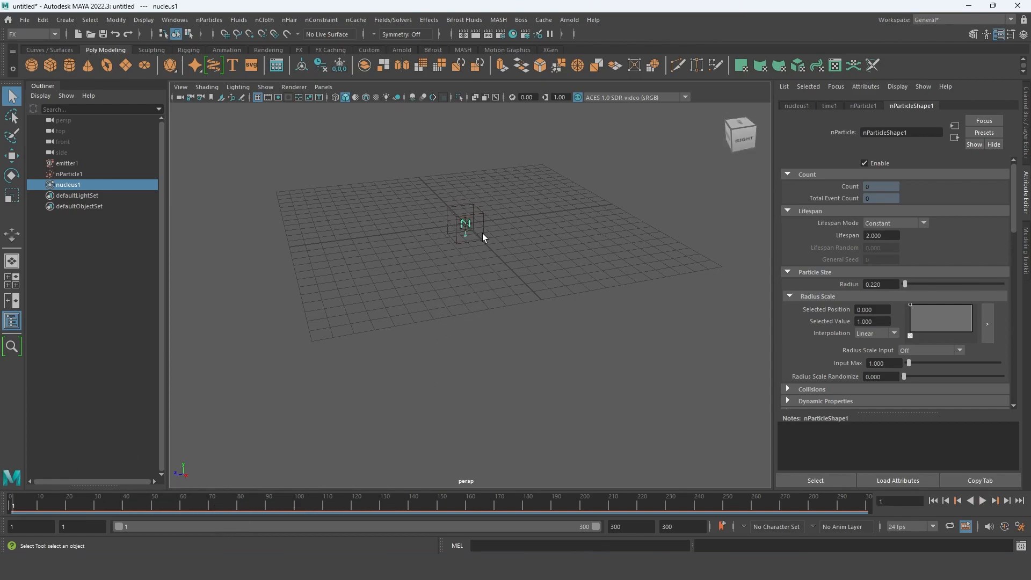
- Select emitter1 in the viewport and move it straight up above the grid
{"action": "left_click", "coordinate": [482, 233]}
{"action": "middle_click_drag", "start_coordinate": [476, 230], "coordinate": [529, 350], "text": "alt"}
{"action": "scroll", "coordinate": [483, 294], "scroll_direction": "up", "scroll_amount": 4}
{"action": "key", "text": "w"}
{"action": "left_click_drag", "start_coordinate": [469, 296], "coordinate": [471, 97]}
{"action": "scroll", "coordinate": [502, 205], "scroll_direction": "down", "scroll_amount": 4}
{"action": "middle_click_drag", "start_coordinate": [501, 221], "coordinate": [497, 251], "text": "alt"}
{"action": "left_click_drag", "start_coordinate": [498, 251], "coordinate": [471, 173], "text": "alt"}
{"action": "left_click_drag", "start_coordinate": [473, 231], "coordinate": [485, 267], "text": "alt"}
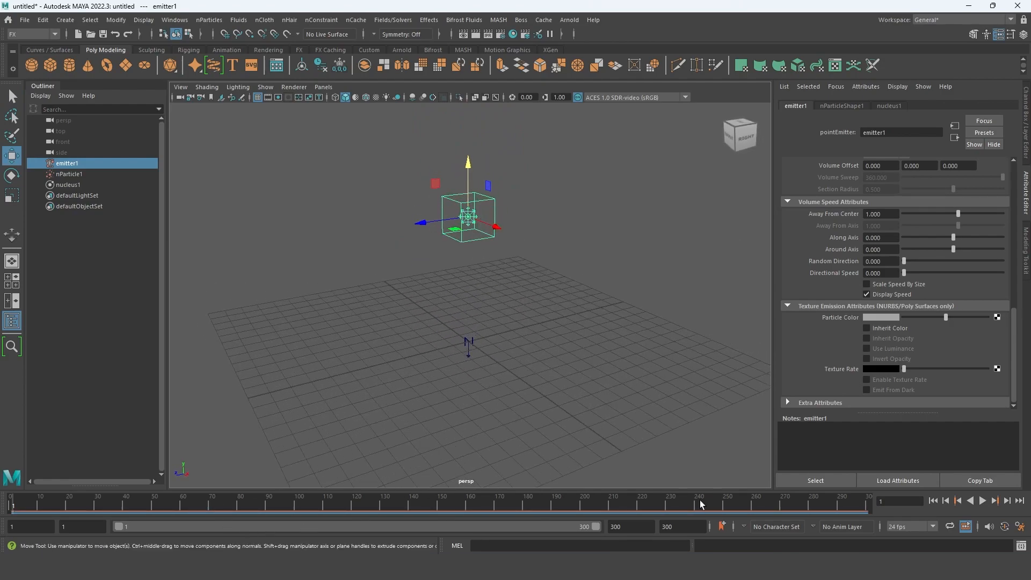
- Preview the simulation, rewind to frame 1 and raise emitter1 further above the grid
{"action": "left_click", "coordinate": [982, 500]}
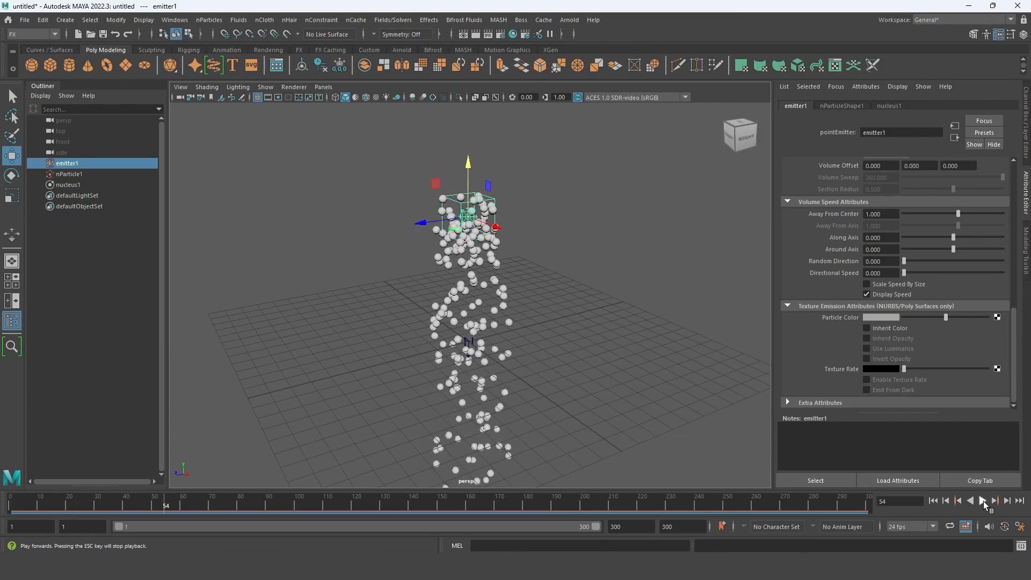
{"action": "left_click", "coordinate": [933, 501]}
{"action": "middle_click_drag", "start_coordinate": [460, 165], "coordinate": [468, 205], "text": "alt"}
{"action": "left_click_drag", "start_coordinate": [474, 206], "coordinate": [476, 101]}
{"action": "left_click_drag", "start_coordinate": [487, 231], "coordinate": [498, 240], "text": "alt"}
{"action": "middle_click_drag", "start_coordinate": [609, 374], "coordinate": [592, 366], "text": "alt"}
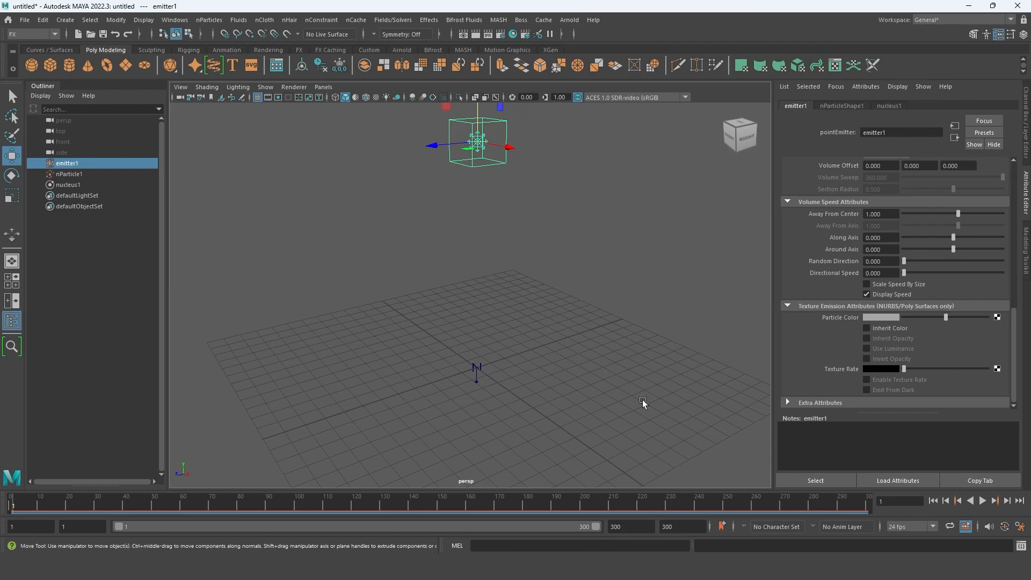
- Play the simulation while viewing the falling particles, stop it and scrub back to frame 258
{"action": "left_click", "coordinate": [982, 500]}
{"action": "left_click_drag", "start_coordinate": [543, 431], "coordinate": [525, 397], "text": "alt"}
{"action": "middle_click_drag", "start_coordinate": [524, 359], "coordinate": [532, 446], "text": "alt"}
{"action": "left_click_drag", "start_coordinate": [533, 446], "coordinate": [536, 420], "text": "alt"}
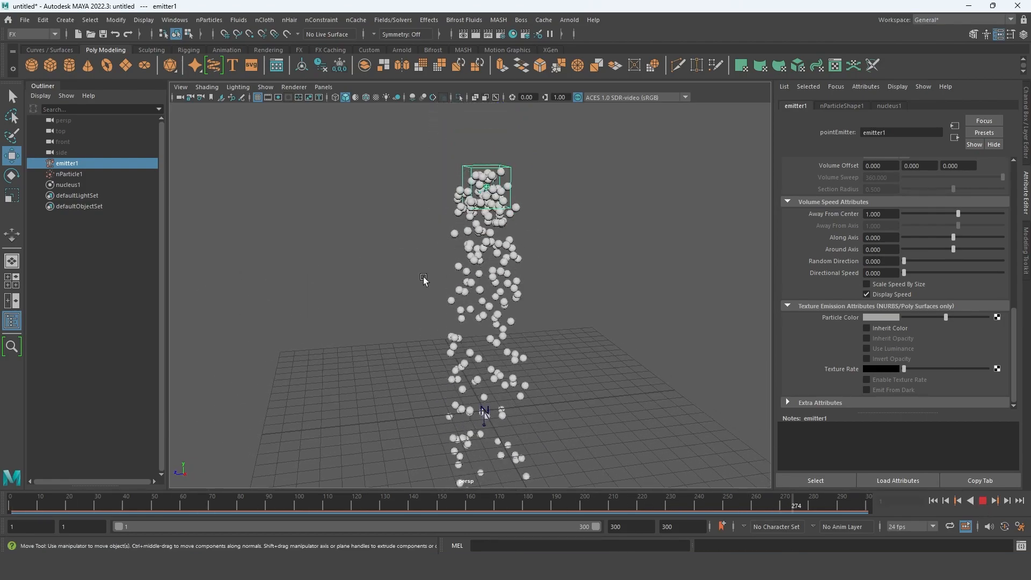
{"action": "middle_click_drag", "start_coordinate": [421, 306], "coordinate": [411, 285], "text": "alt"}
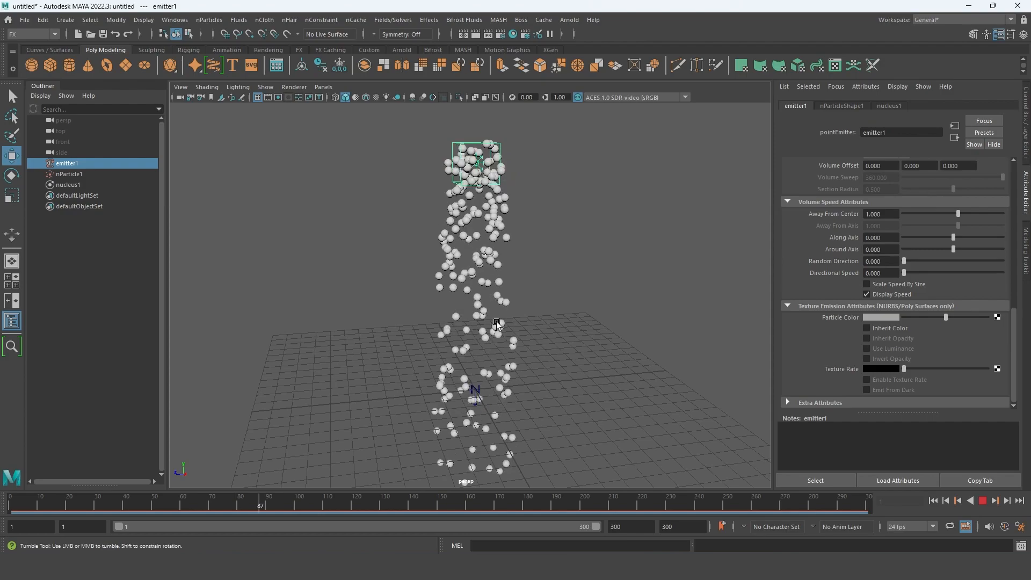
{"action": "left_click", "coordinate": [982, 500]}
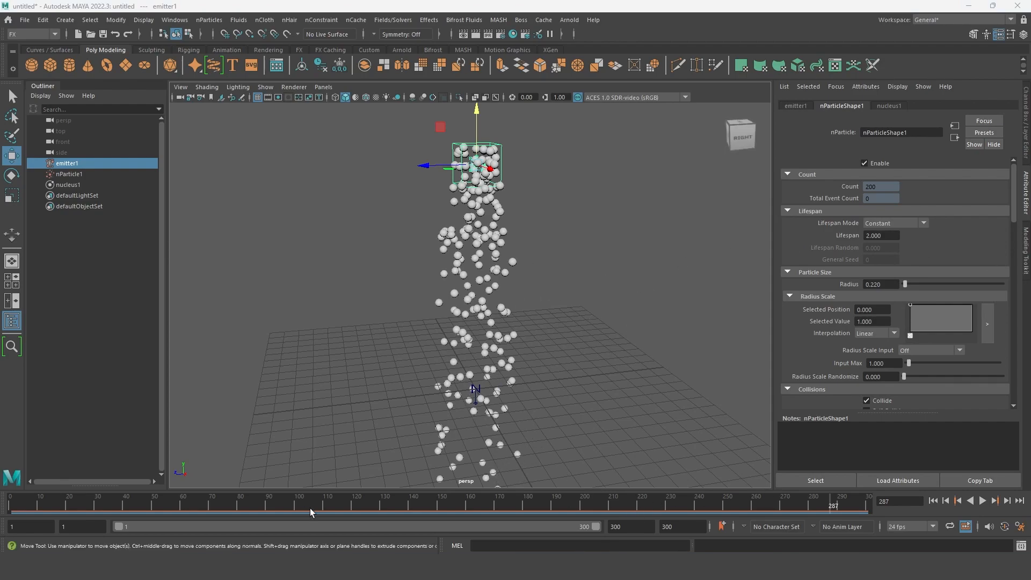
{"action": "left_click_drag", "start_coordinate": [831, 510], "coordinate": [746, 502]}
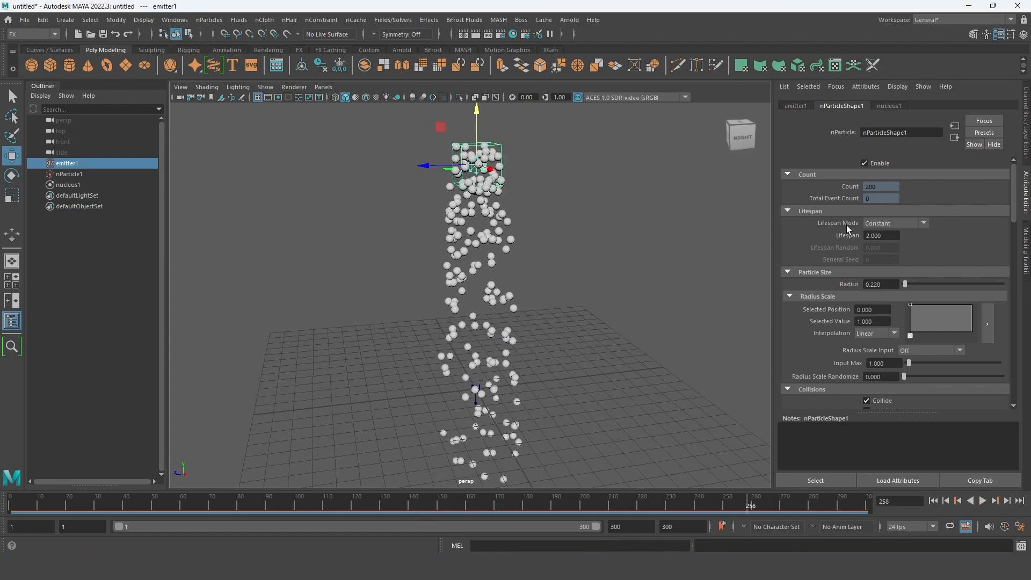
- Select nucleus1 and enable Use Plane in its Ground Plane settings
{"action": "left_click", "coordinate": [75, 185]}
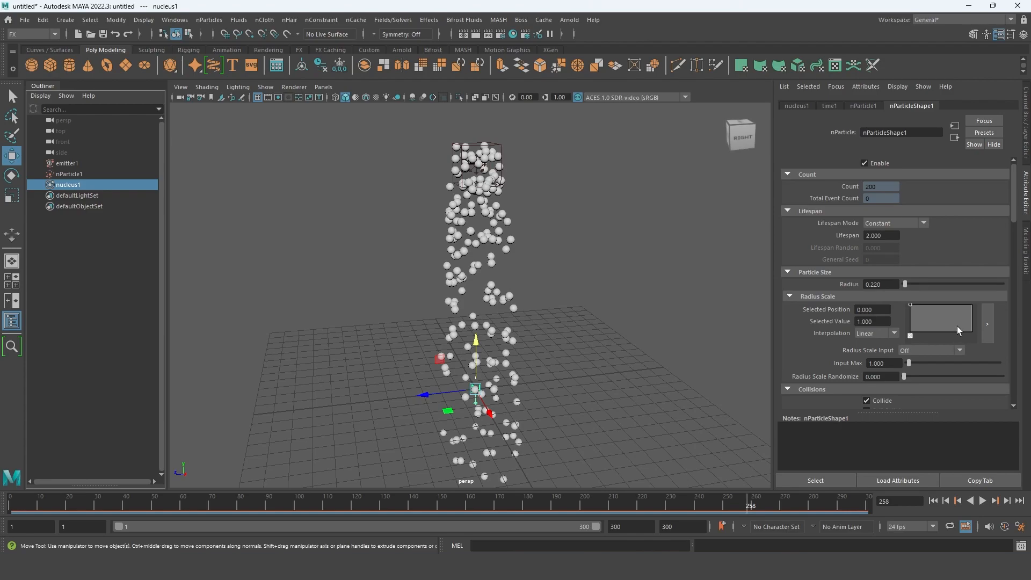
{"action": "scroll", "coordinate": [957, 326], "scroll_direction": "down", "scroll_amount": 4}
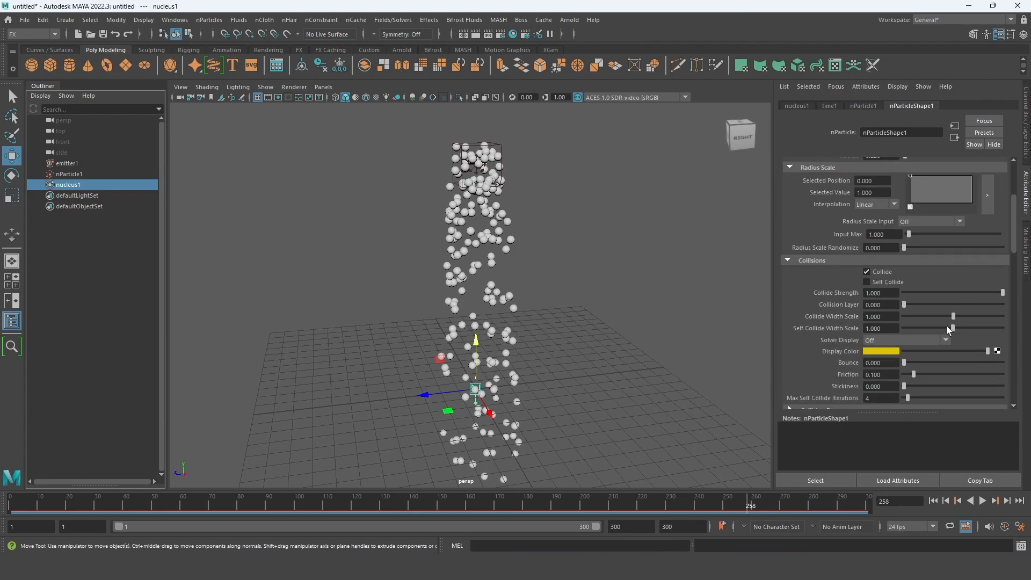
{"action": "scroll", "coordinate": [945, 326], "scroll_direction": "up", "scroll_amount": 4}
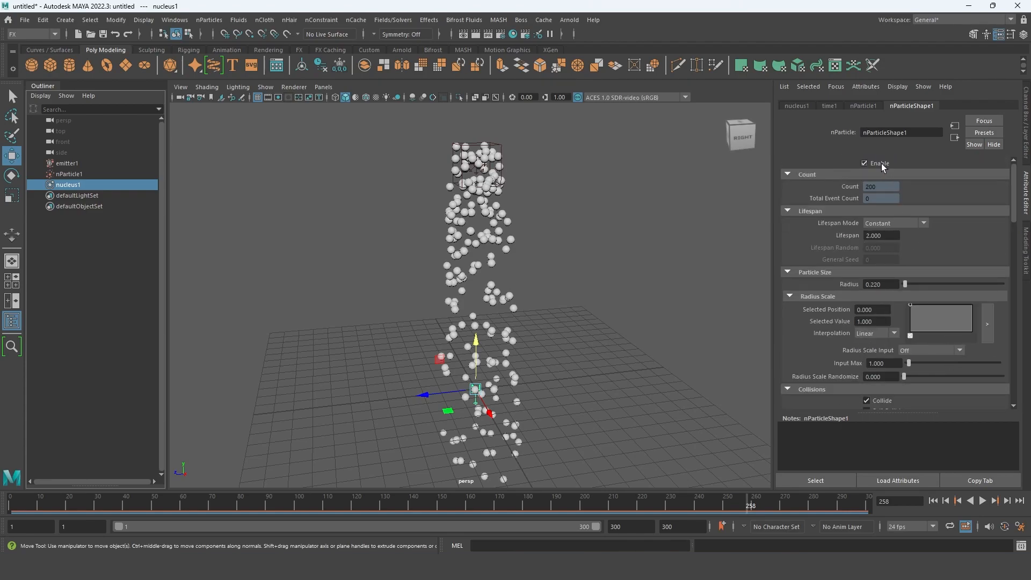
{"action": "scroll", "coordinate": [890, 343], "scroll_direction": "down", "scroll_amount": 10}
{"action": "scroll", "coordinate": [899, 332], "scroll_direction": "down", "scroll_amount": 5}
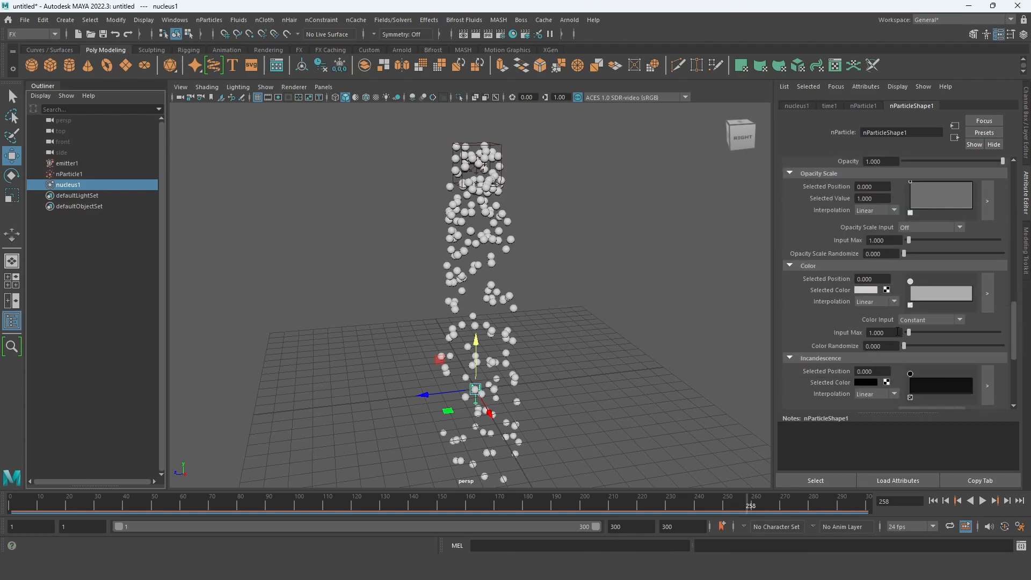
{"action": "scroll", "coordinate": [897, 332], "scroll_direction": "up", "scroll_amount": 6}
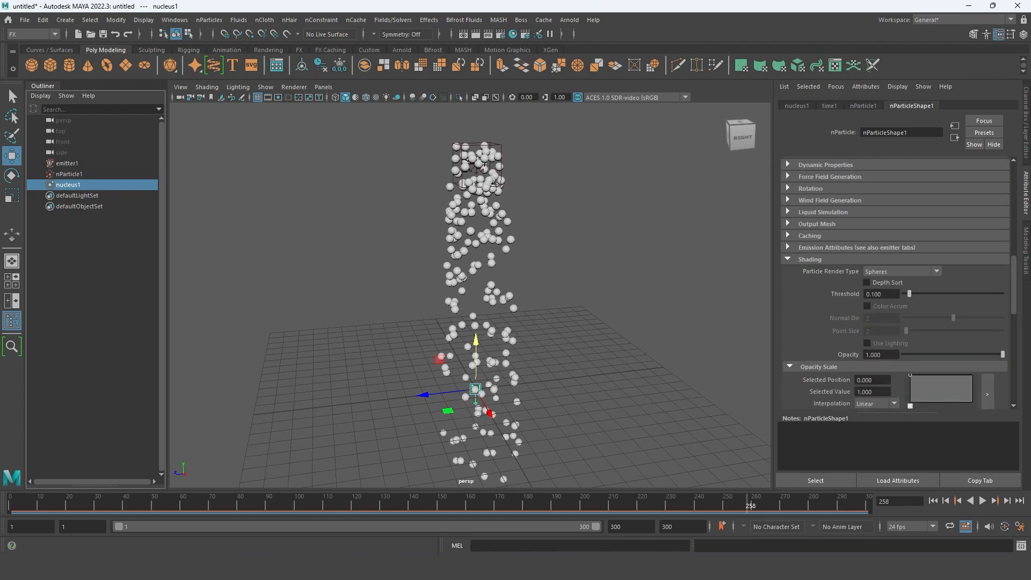
{"action": "scroll", "coordinate": [896, 284], "scroll_direction": "up", "scroll_amount": 6}
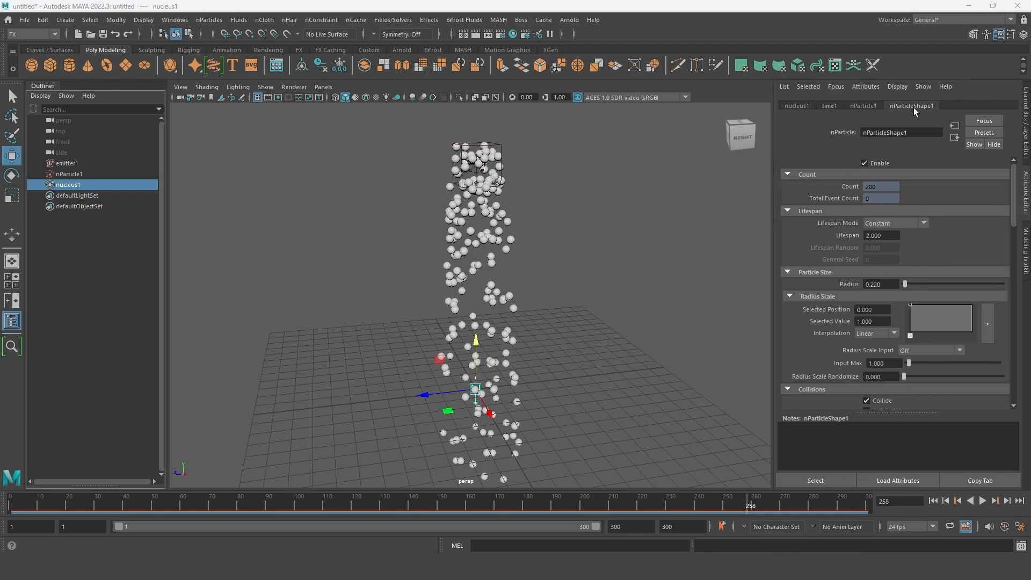
{"action": "left_click", "coordinate": [801, 107]}
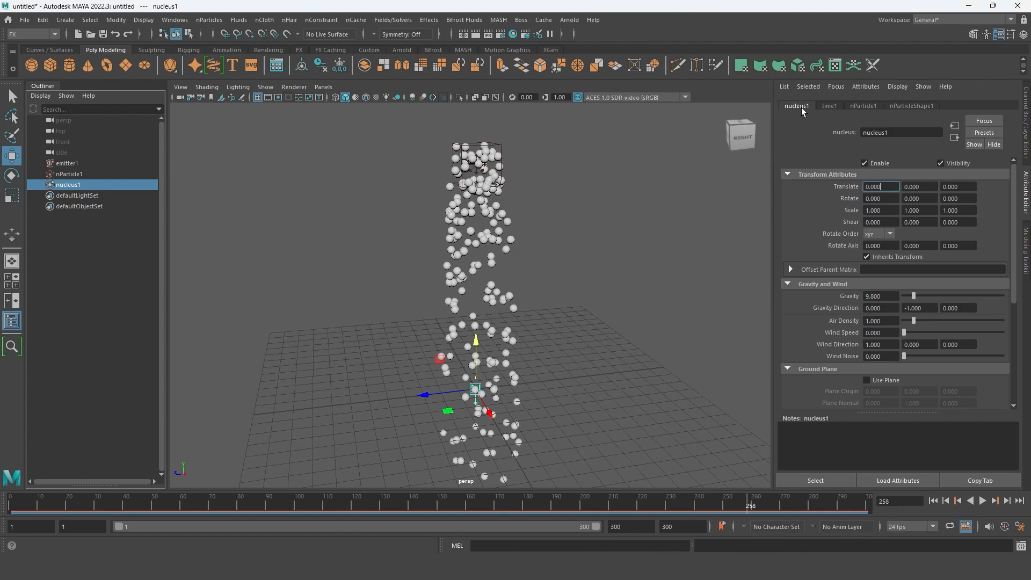
{"action": "left_click", "coordinate": [867, 381]}
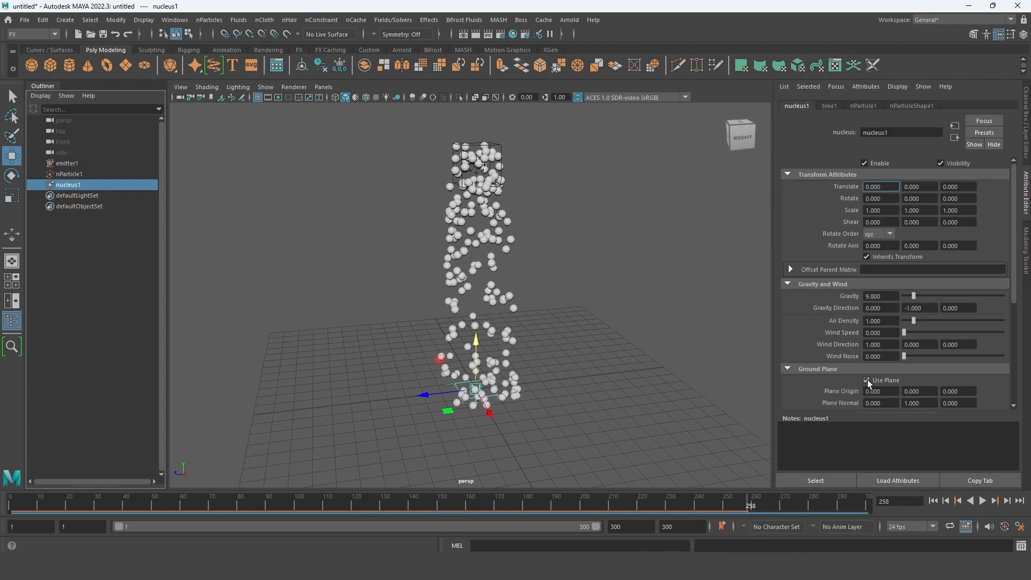
- Try moving nucleus1 with its ground plane vertically and undo the moves
{"action": "left_click_drag", "start_coordinate": [525, 423], "coordinate": [504, 404], "text": "alt"}
{"action": "left_click_drag", "start_coordinate": [483, 350], "coordinate": [482, 317]}
{"action": "key", "text": "ctrl+z"}
{"action": "left_click_drag", "start_coordinate": [501, 404], "coordinate": [486, 300], "text": "alt"}
{"action": "scroll", "coordinate": [449, 390], "scroll_direction": "up", "scroll_amount": 4}
{"action": "left_click_drag", "start_coordinate": [545, 371], "coordinate": [536, 352], "text": "alt"}
{"action": "key", "text": "ctrl+z"}
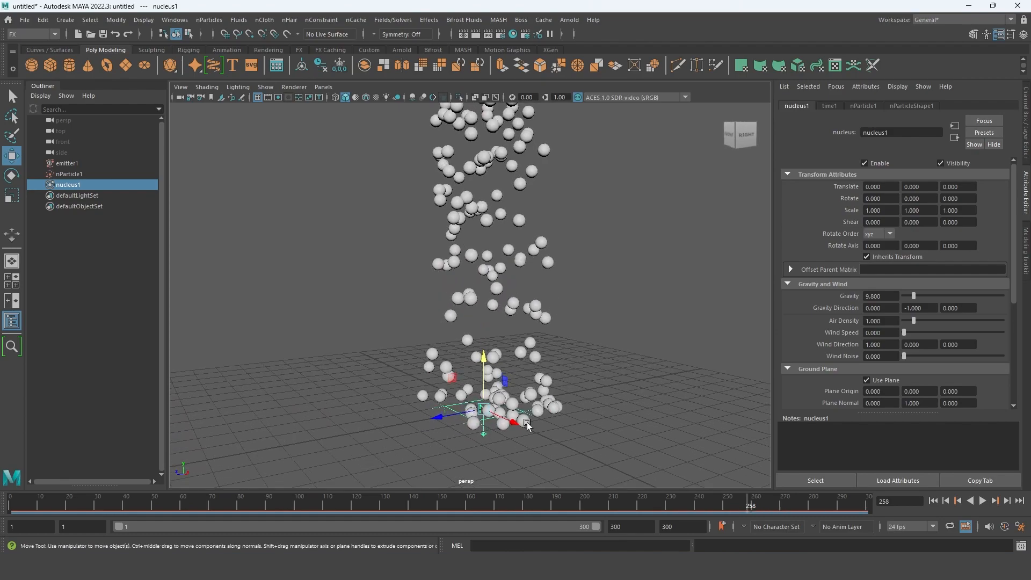
- Examine nucleus1's ground plane settings and scrub to frame 280 to check how the particles land on the plane
{"action": "left_click_drag", "start_coordinate": [511, 407], "coordinate": [533, 377], "text": "alt"}
{"action": "scroll", "coordinate": [499, 376], "scroll_direction": "up", "scroll_amount": 4}
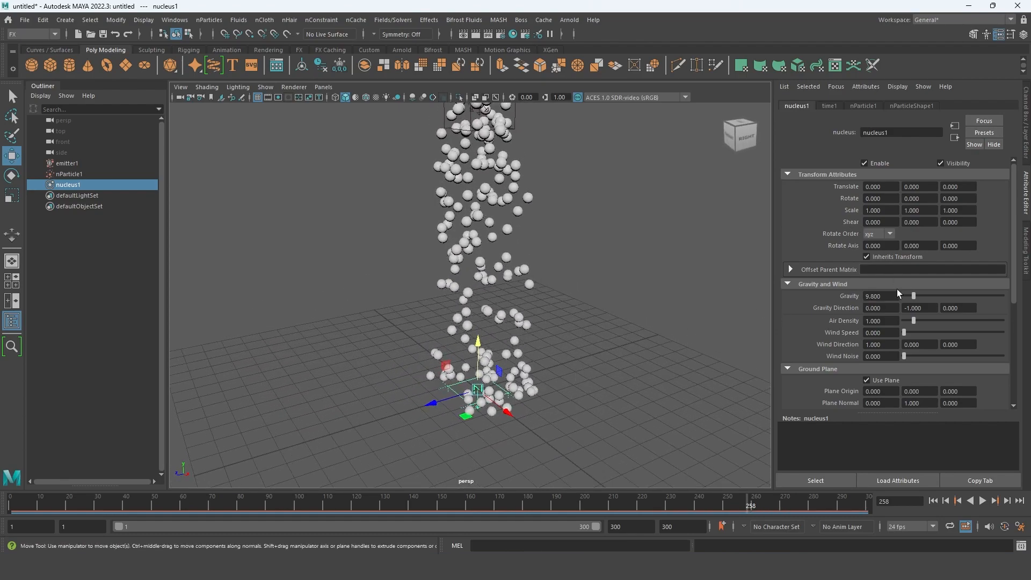
{"action": "scroll", "coordinate": [880, 383], "scroll_direction": "down", "scroll_amount": 3}
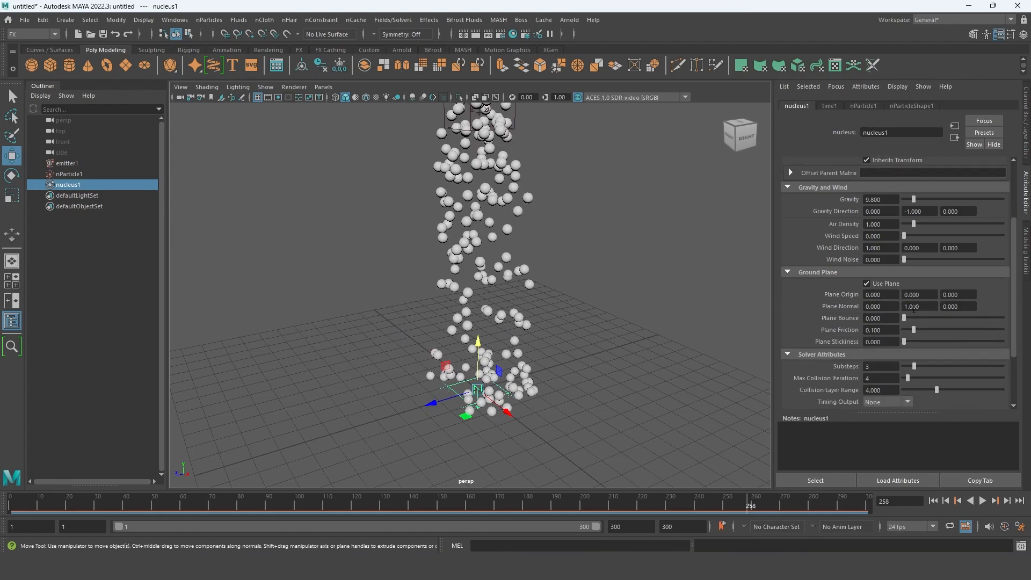
{"action": "scroll", "coordinate": [575, 365], "scroll_direction": "down", "scroll_amount": 4}
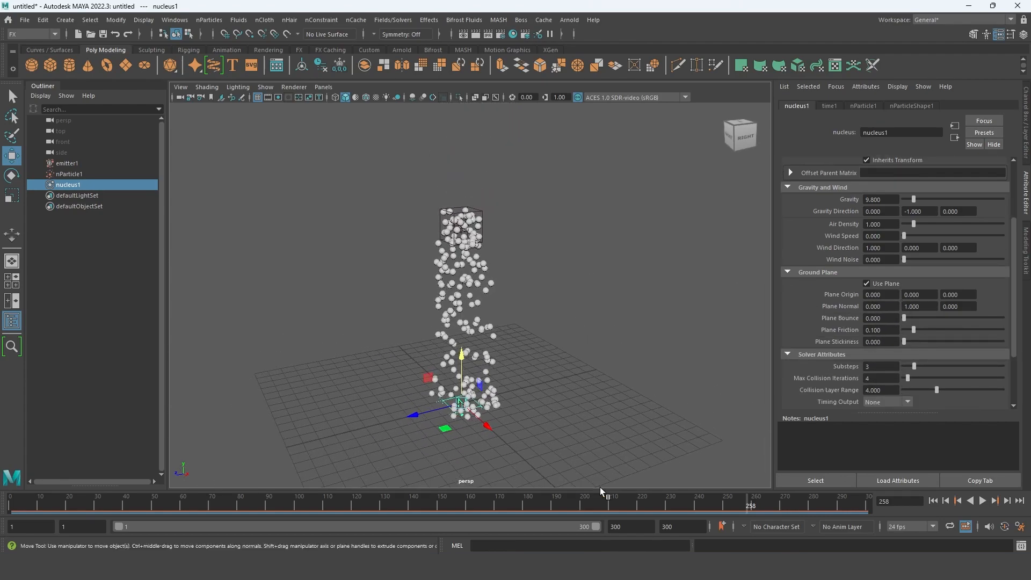
{"action": "left_click_drag", "start_coordinate": [745, 507], "coordinate": [811, 501]}
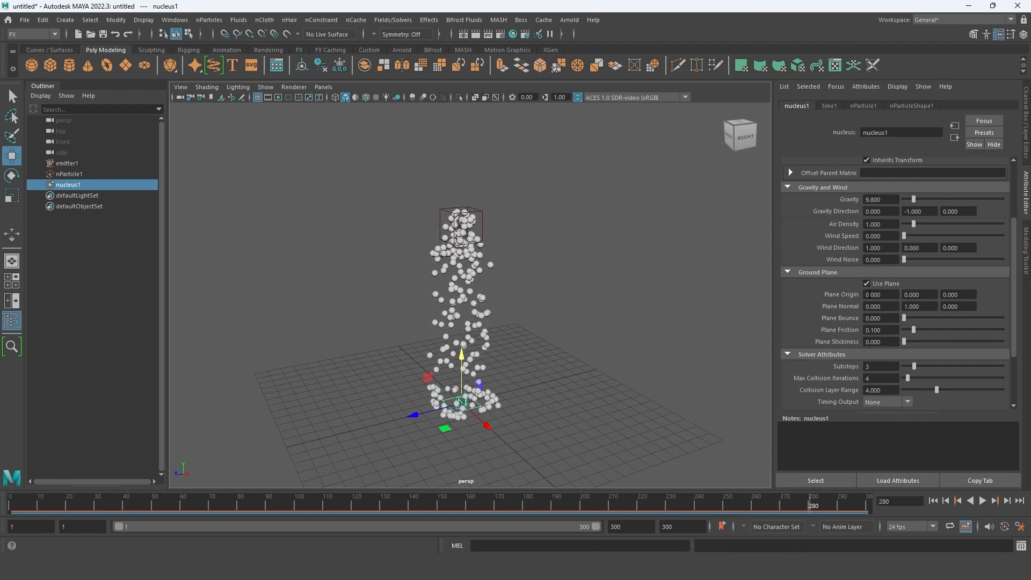
- Turn off Use Plane to preview the simulation without a ground, stop playback and turn Use Plane back on
{"action": "left_click", "coordinate": [866, 284]}
{"action": "key", "text": "alt+v"}
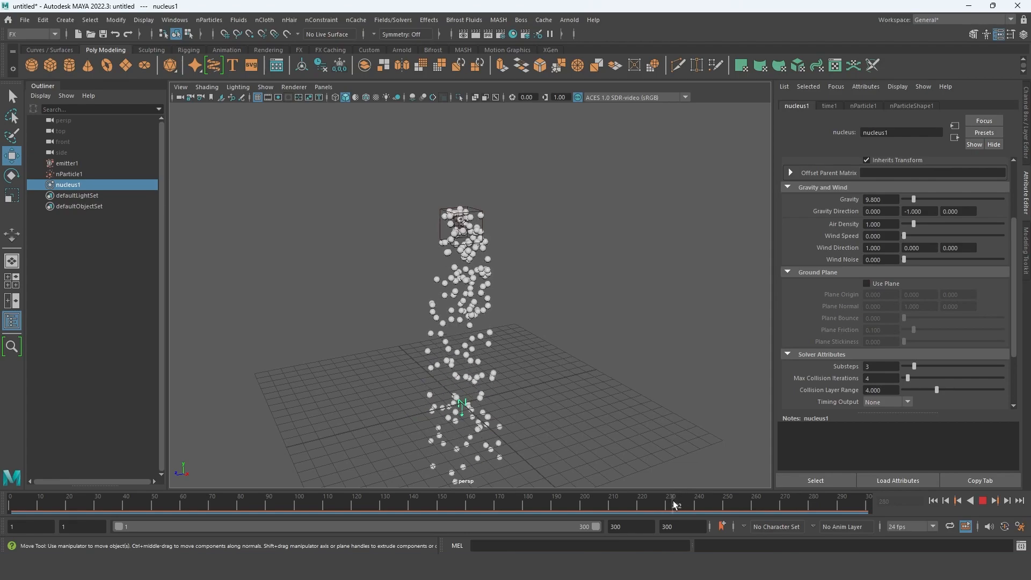
{"action": "key", "text": "alt+v"}
{"action": "left_click", "coordinate": [866, 283]}
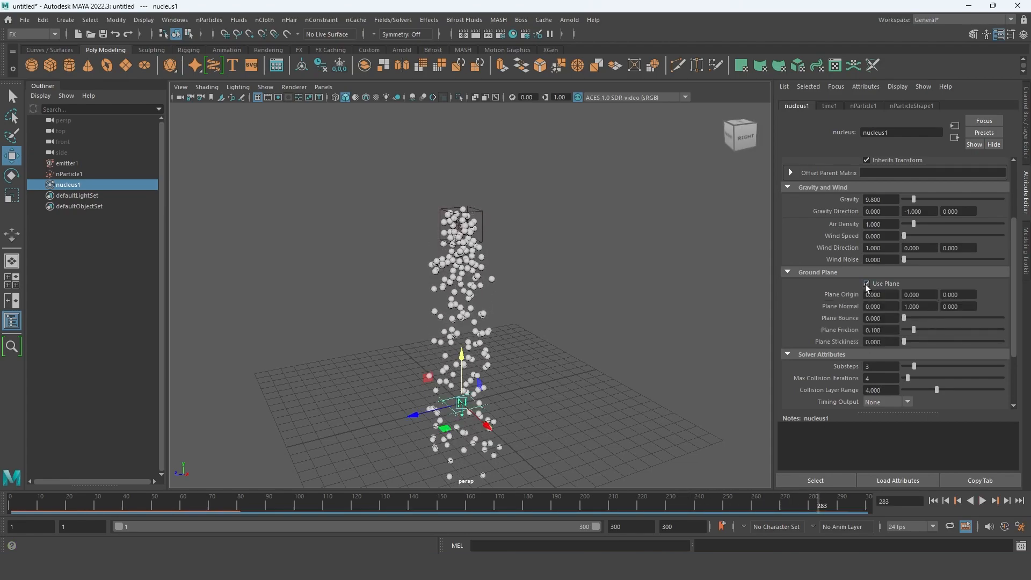
- Set the particle lifespan to 4 in nParticleShape1 and return to nucleus1's attributes
{"action": "scroll", "coordinate": [846, 263], "scroll_direction": "up", "scroll_amount": 3}
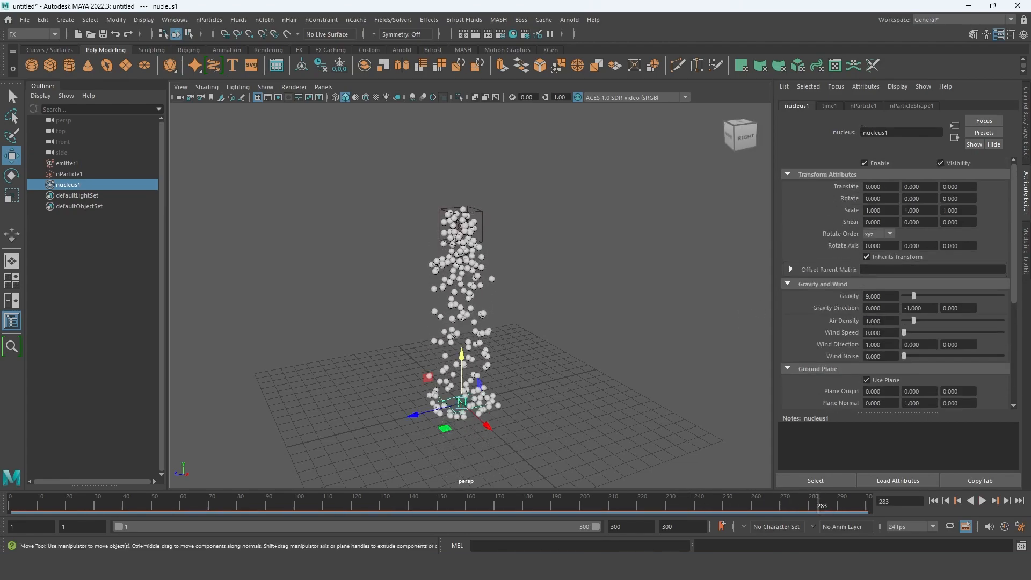
{"action": "left_click", "coordinate": [829, 107]}
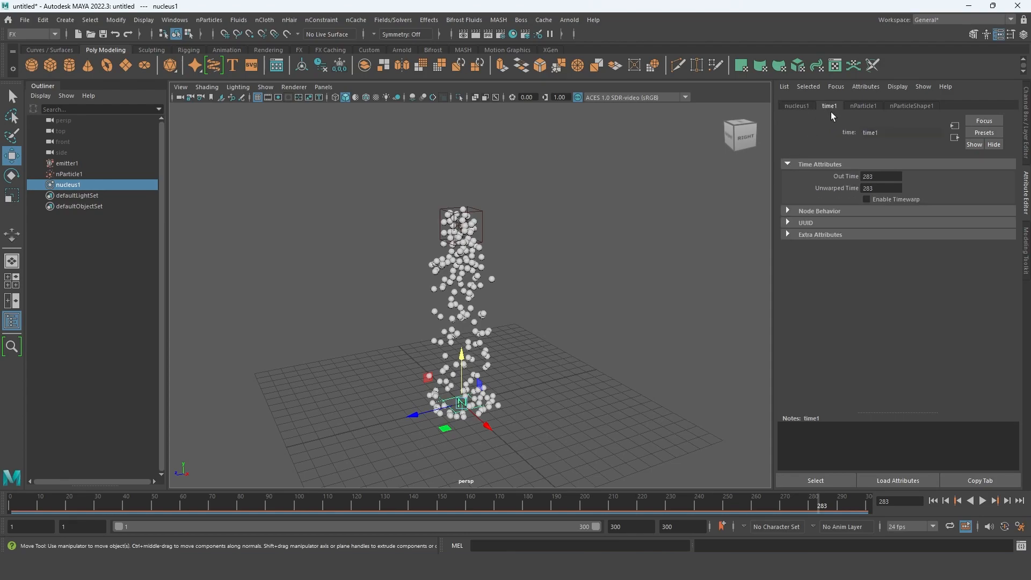
{"action": "left_click", "coordinate": [894, 106]}
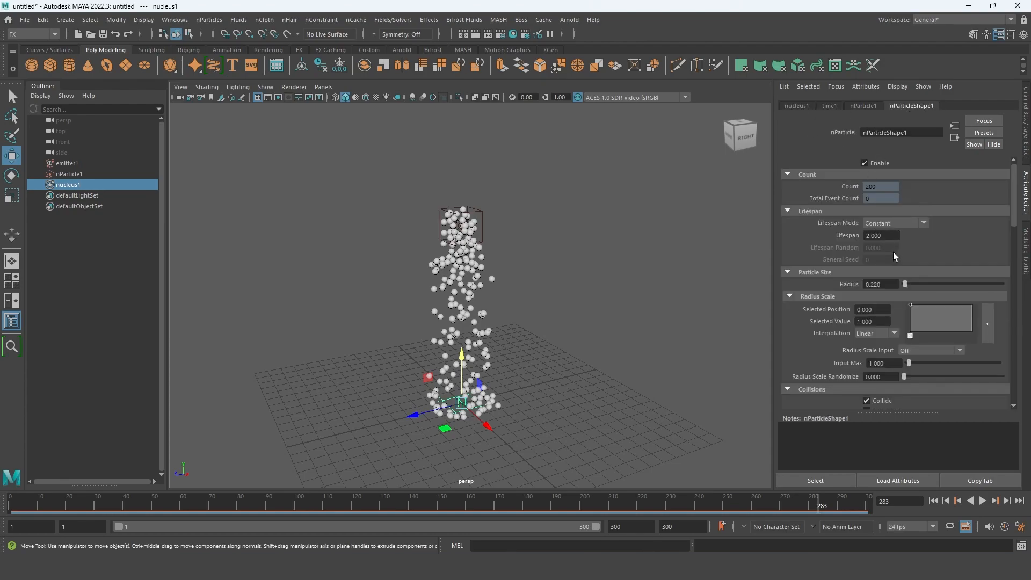
{"action": "double_click", "coordinate": [878, 235]}
{"action": "key", "text": "Return"}
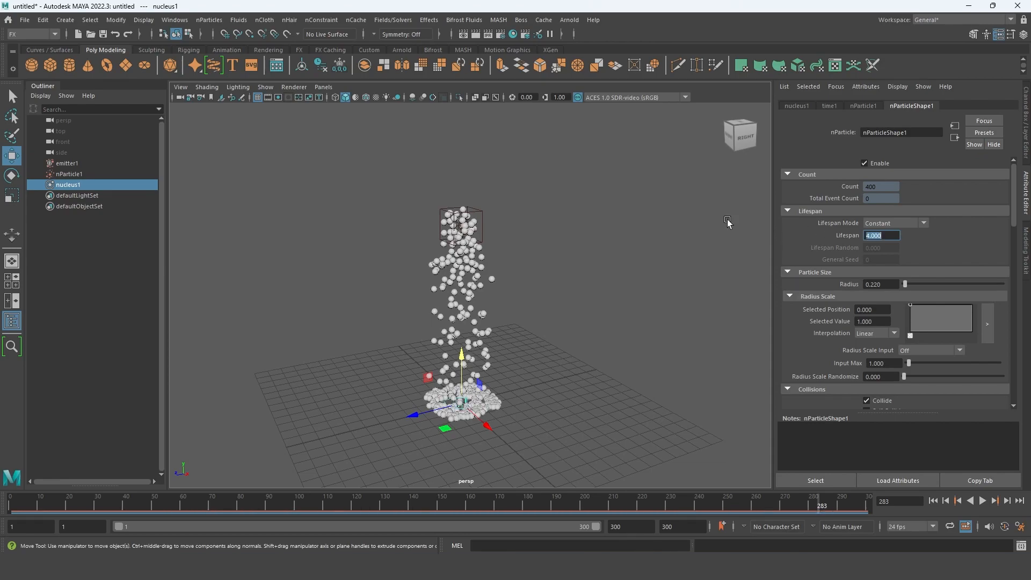
{"action": "left_click", "coordinate": [796, 106]}
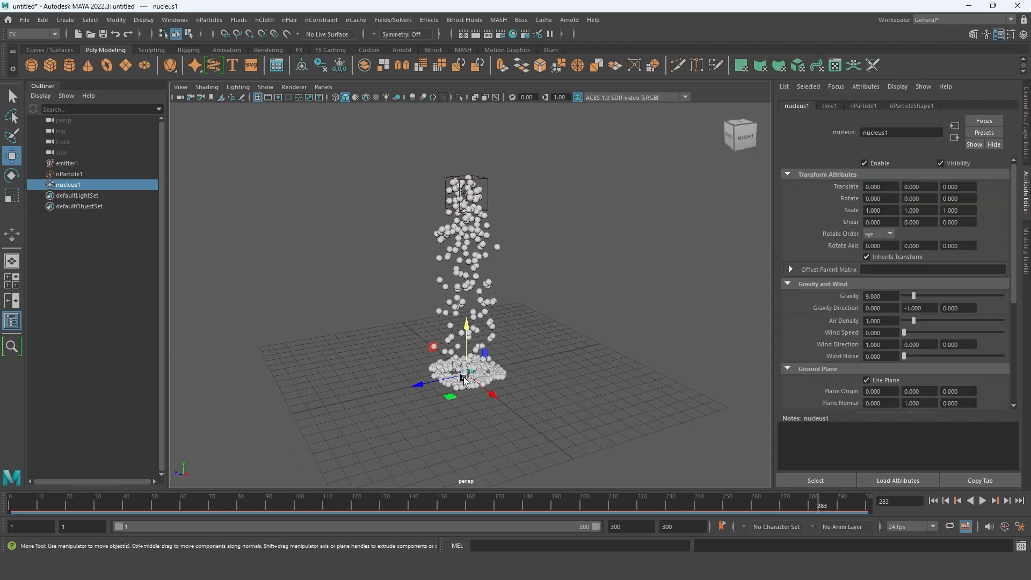
- Play the simulation to check up close and from farther out how the particles land on the ground plane, and stop playback
{"action": "scroll", "coordinate": [514, 409], "scroll_direction": "up", "scroll_amount": 5}
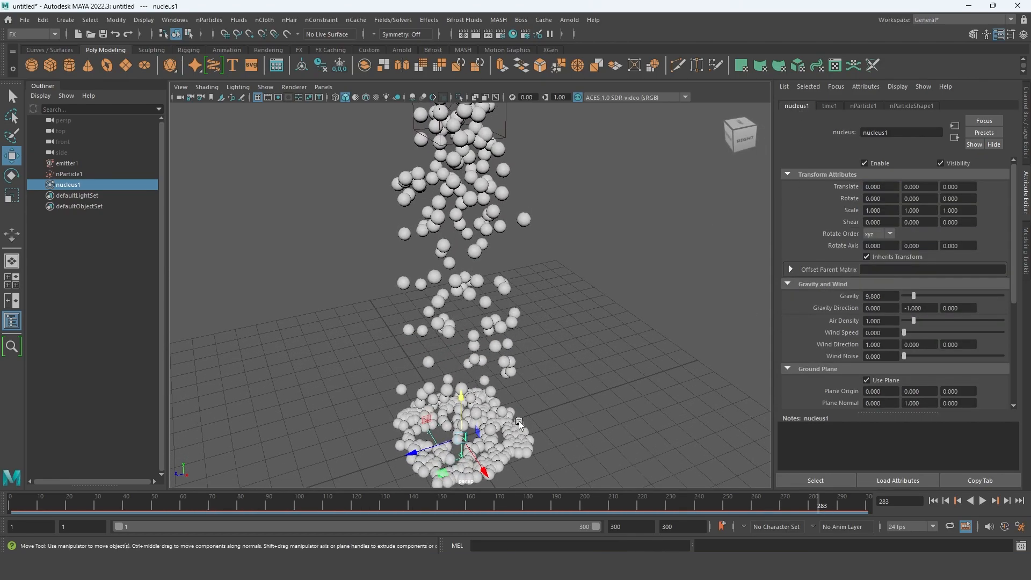
{"action": "left_click_drag", "start_coordinate": [517, 422], "coordinate": [511, 415], "text": "alt"}
{"action": "middle_click_drag", "start_coordinate": [511, 415], "coordinate": [511, 396], "text": "alt"}
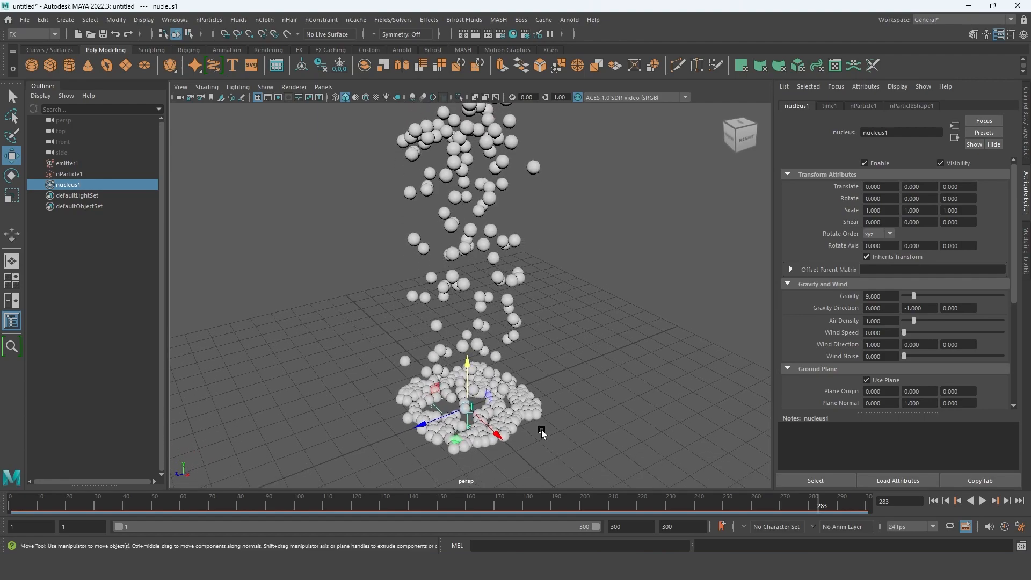
{"action": "left_click", "coordinate": [982, 500]}
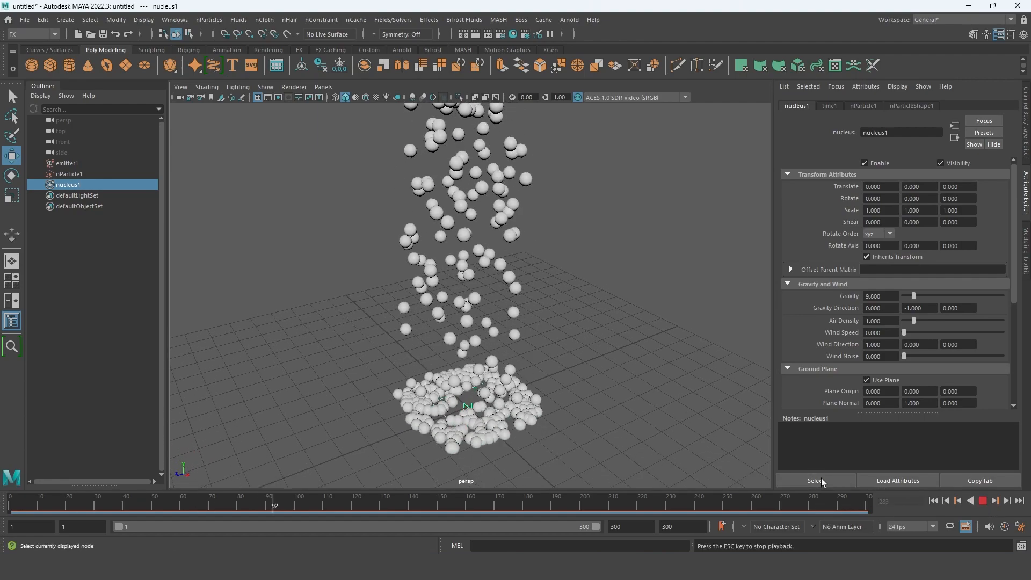
{"action": "scroll", "coordinate": [501, 427], "scroll_direction": "down", "scroll_amount": 5}
{"action": "mouse_move", "coordinate": [501, 427]}
{"action": "left_mouse_down", "text": "alt"}
{"action": "mouse_move", "coordinate": [488, 379]}
{"action": "mouse_move", "coordinate": [487, 421]}
{"action": "left_mouse_up", "text": "alt"}
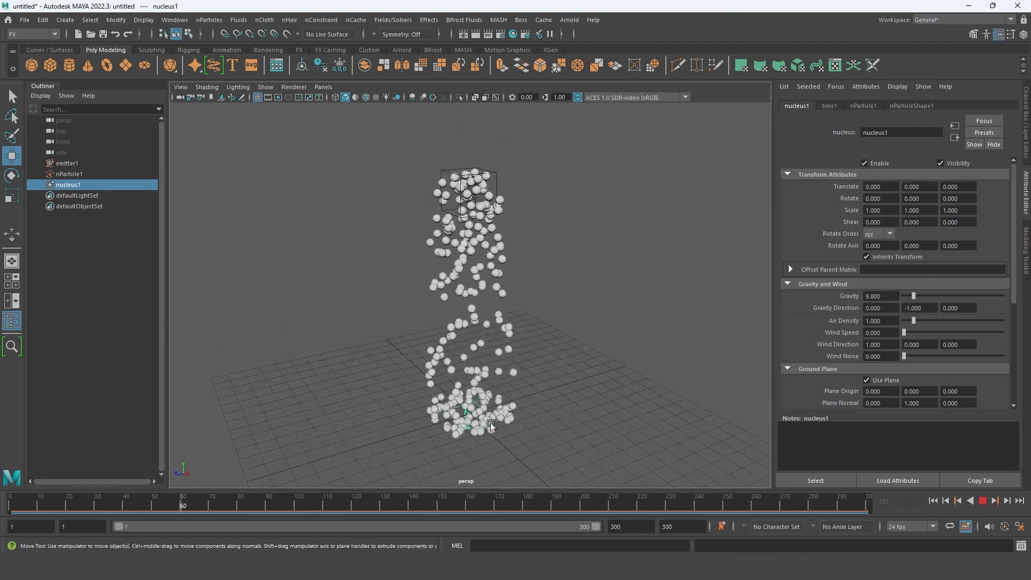
{"action": "left_click", "coordinate": [981, 502]}
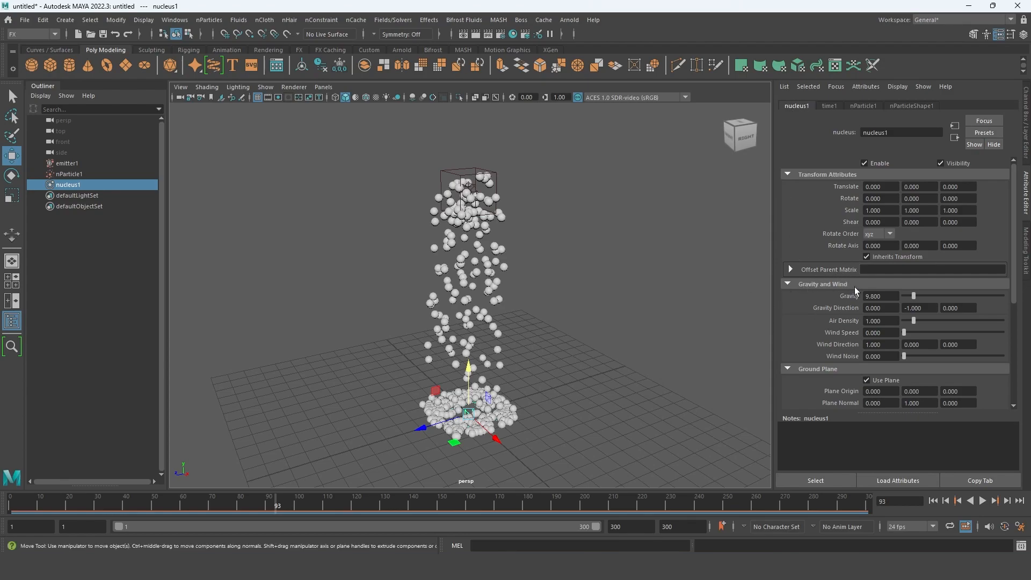
- Examine nucleus1's ground plane and solver attributes, look through time1 and nParticle1, and open nParticleShape1's attributes
{"action": "scroll", "coordinate": [870, 306], "scroll_direction": "down", "scroll_amount": 3}
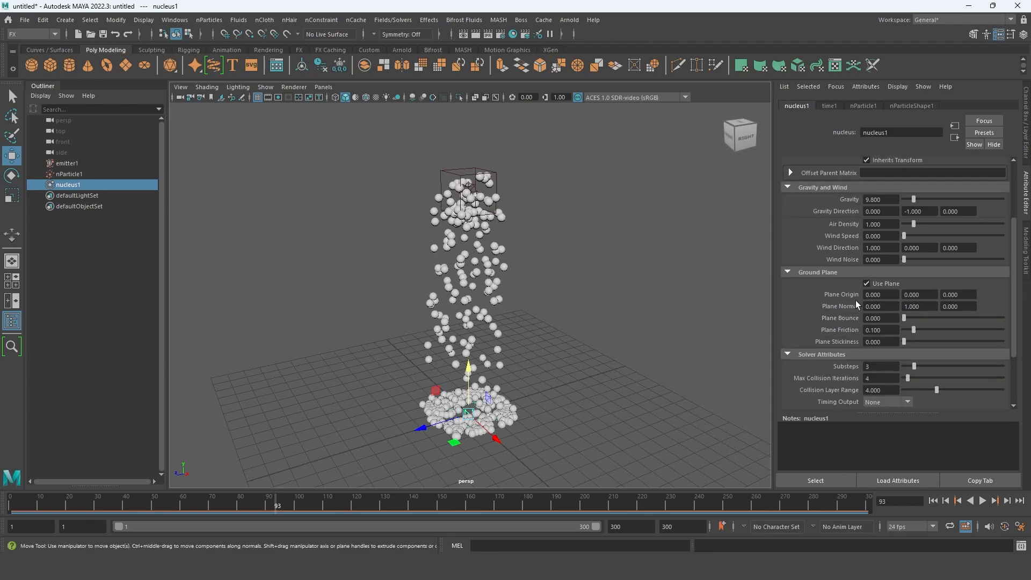
{"action": "scroll", "coordinate": [817, 307], "scroll_direction": "down", "scroll_amount": 2}
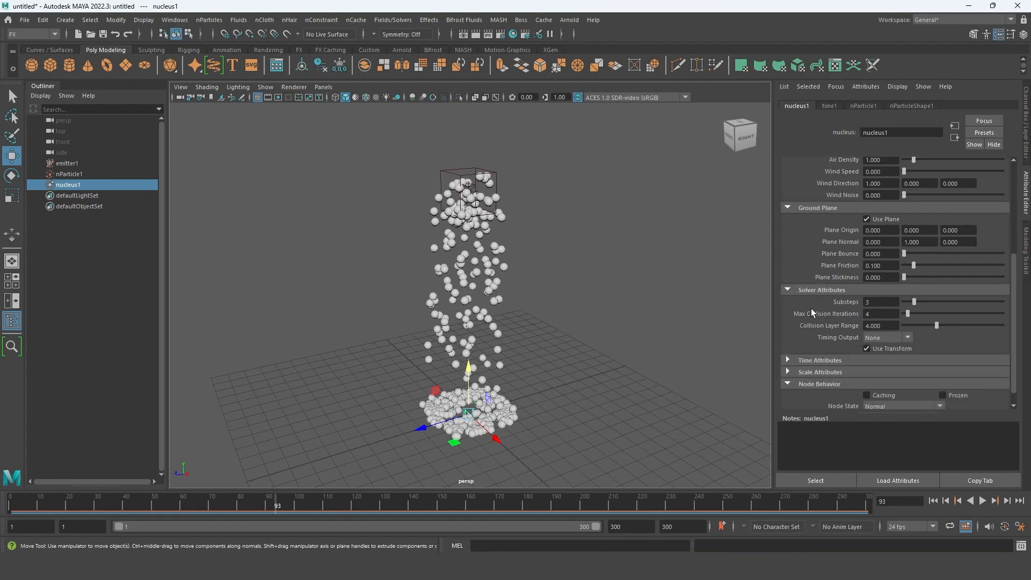
{"action": "scroll", "coordinate": [832, 304], "scroll_direction": "down", "scroll_amount": 1}
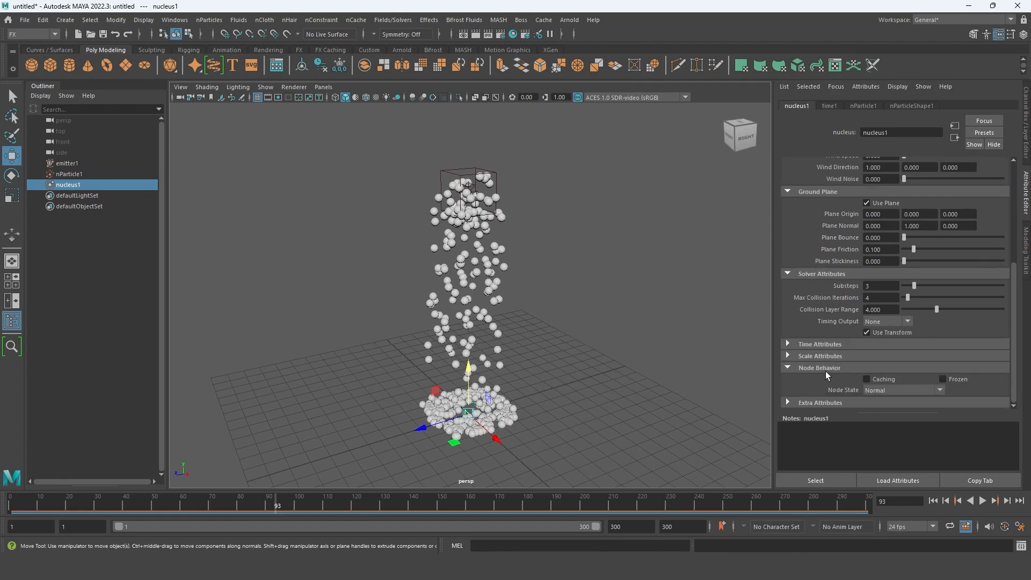
{"action": "scroll", "coordinate": [826, 373], "scroll_direction": "up", "scroll_amount": 5}
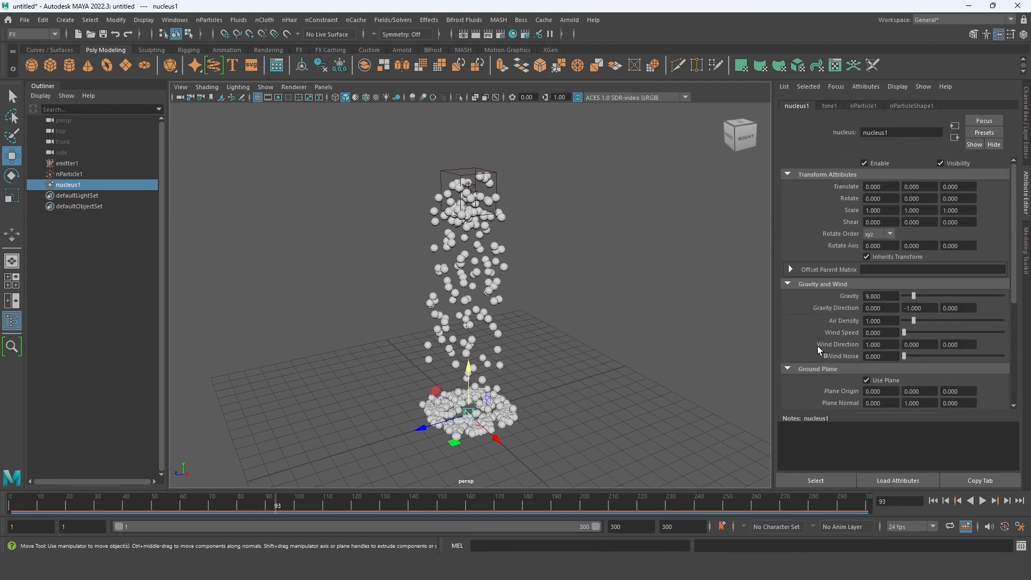
{"action": "left_click", "coordinate": [829, 106]}
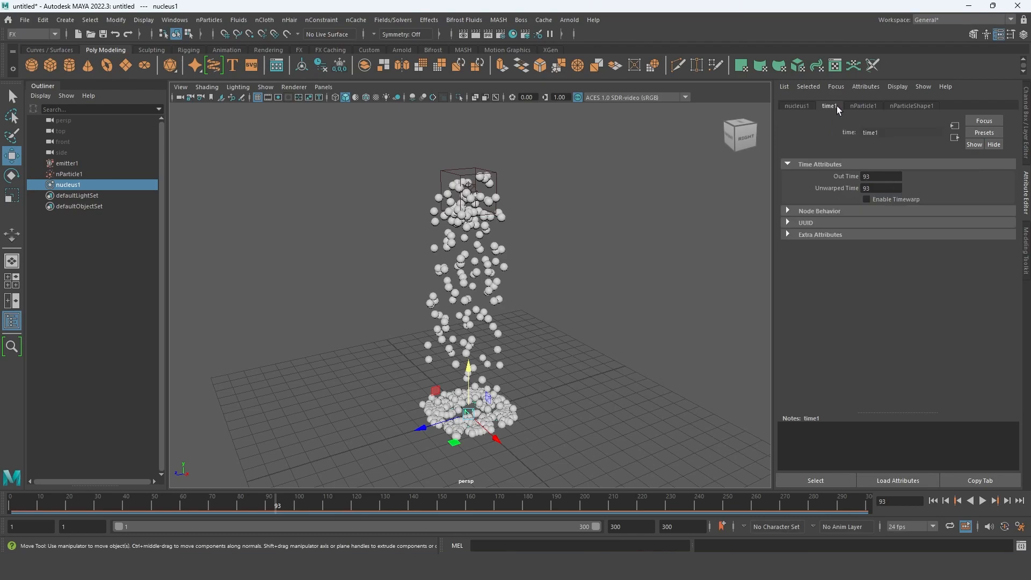
{"action": "left_click", "coordinate": [871, 106]}
{"action": "left_click", "coordinate": [915, 106]}
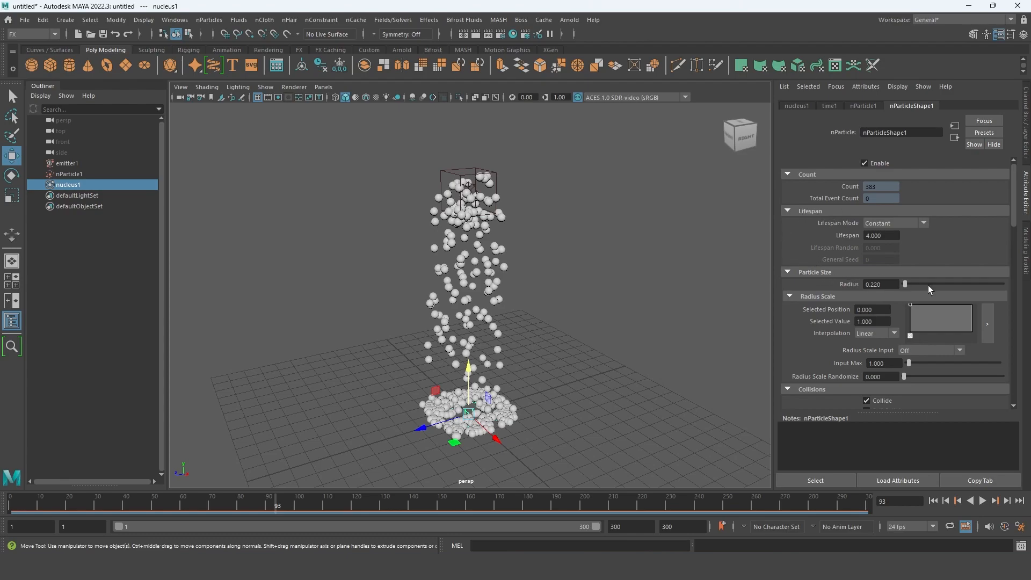
- Turn off Collide in nParticleShape1's collision settings to preview the simulation without it, and turn Collide back on
{"action": "left_click_drag", "start_coordinate": [906, 284], "coordinate": [904, 283]}
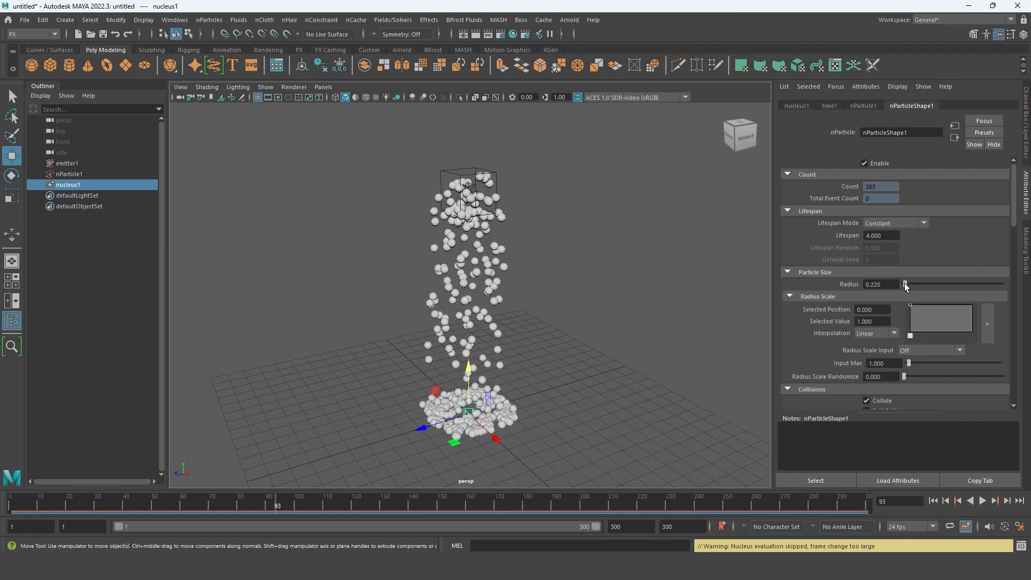
{"action": "scroll", "coordinate": [871, 307], "scroll_direction": "down", "scroll_amount": 2}
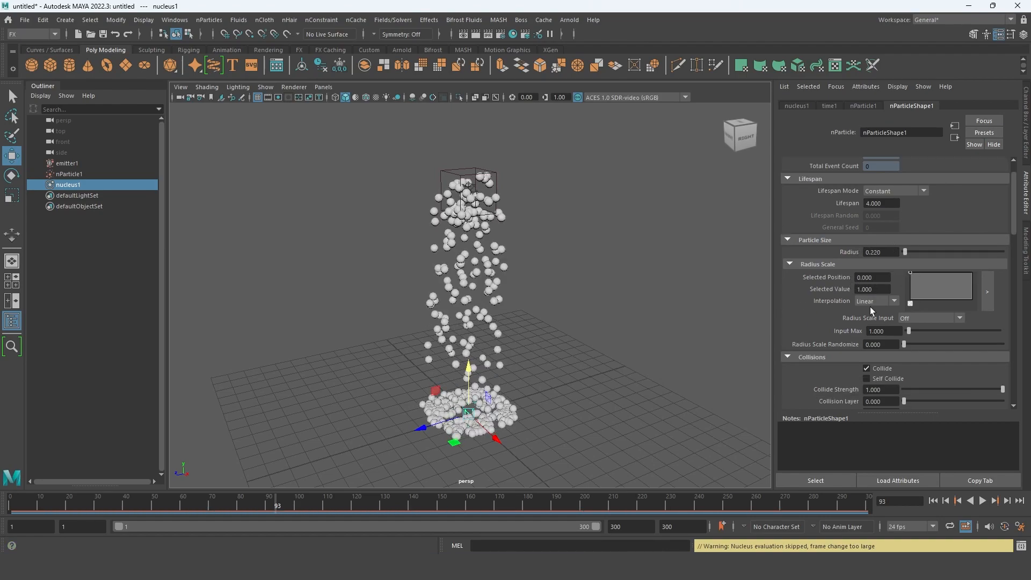
{"action": "scroll", "coordinate": [870, 307], "scroll_direction": "down", "scroll_amount": 2}
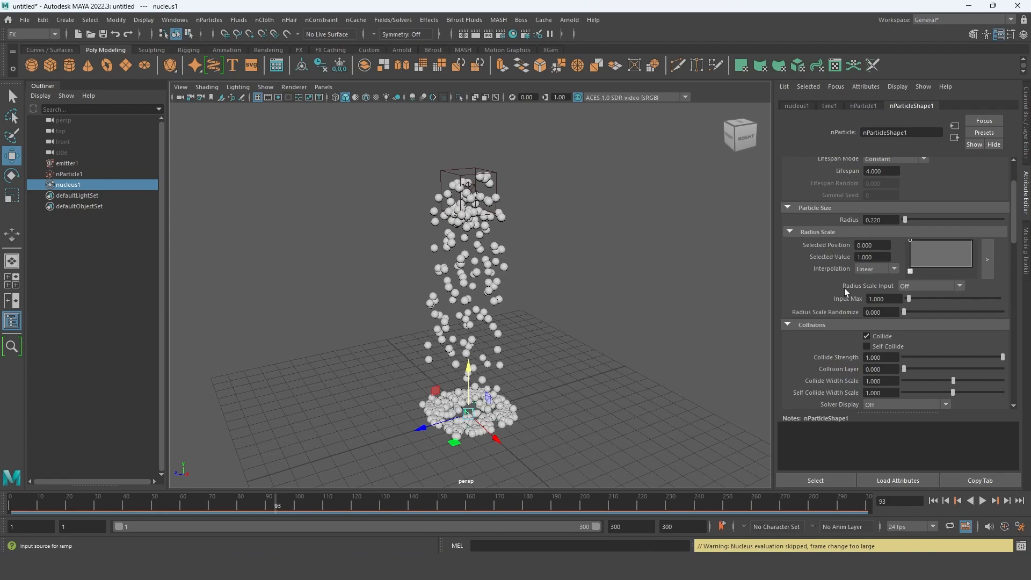
{"action": "scroll", "coordinate": [835, 320], "scroll_direction": "down", "scroll_amount": 2}
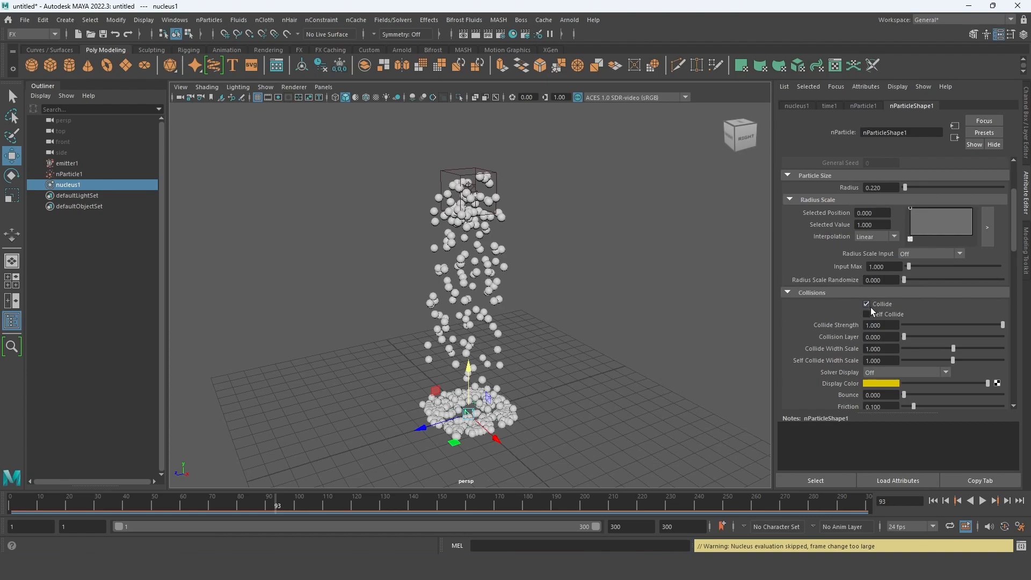
{"action": "left_click", "coordinate": [867, 305]}
{"action": "left_click", "coordinate": [981, 501]}
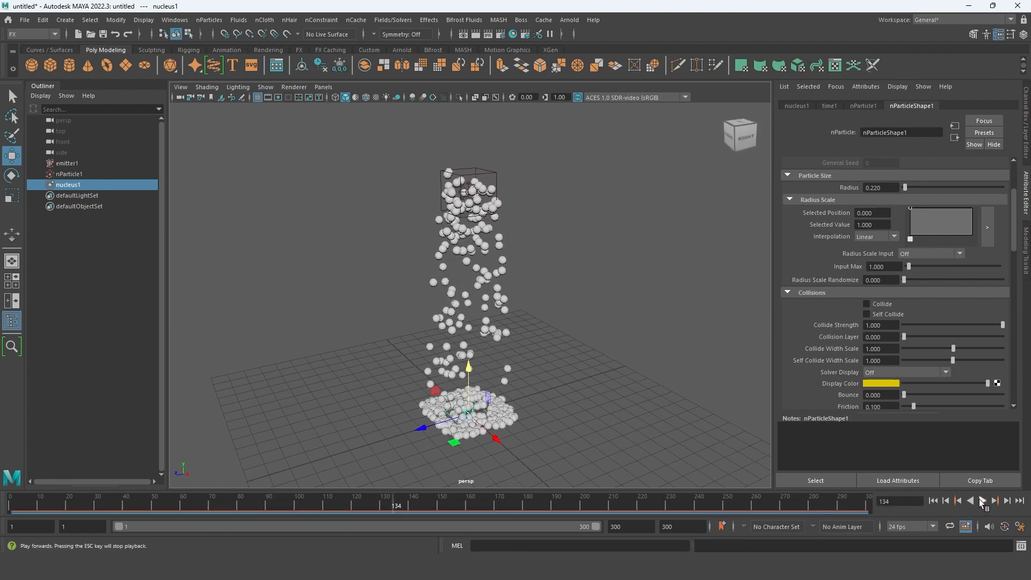
{"action": "left_click", "coordinate": [867, 304]}
- Enable Self Collide on nParticleShape1, comparing the particle pile up close with the option on and off
{"action": "left_click", "coordinate": [871, 315]}
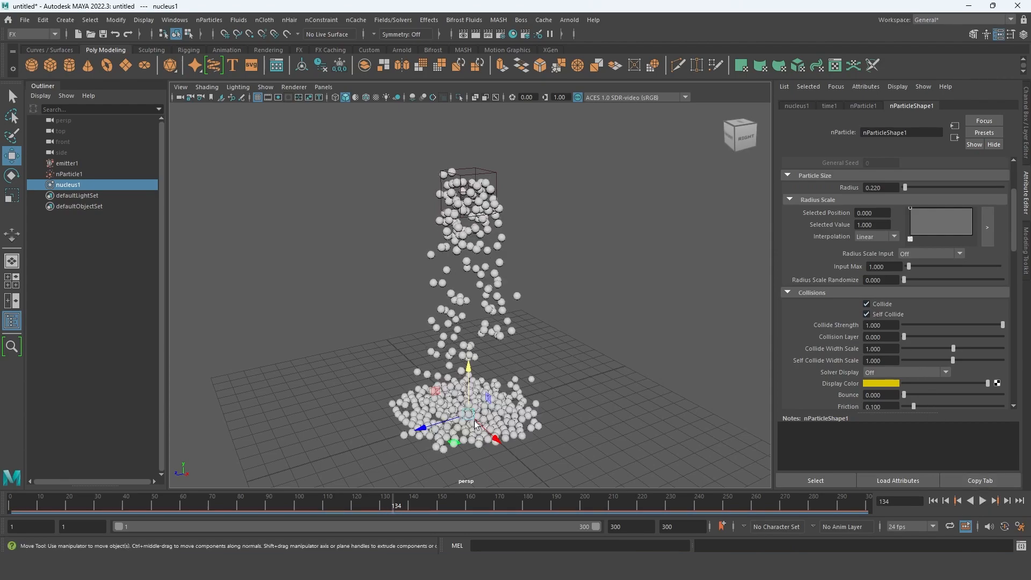
{"action": "left_click", "coordinate": [866, 314]}
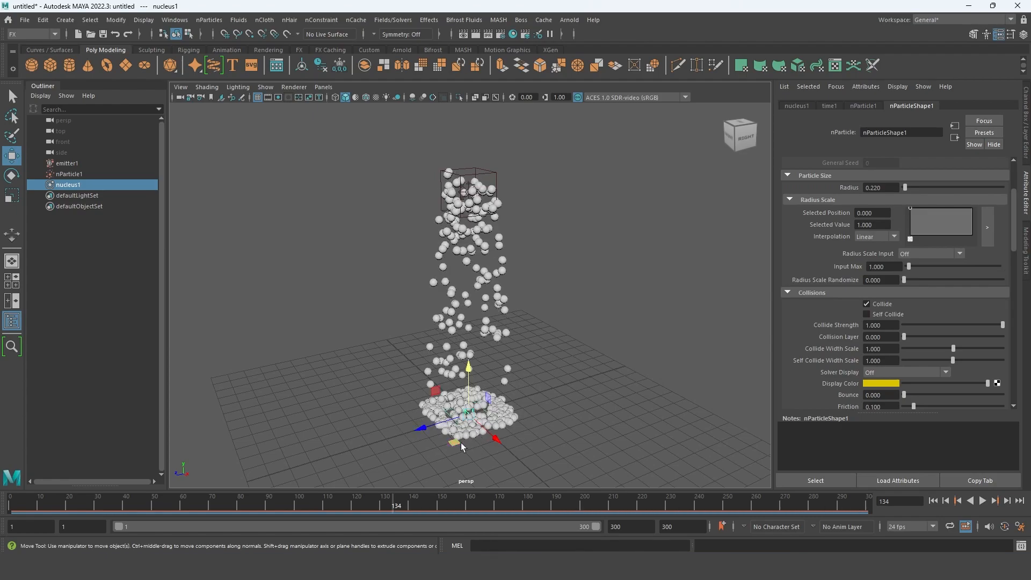
{"action": "scroll", "coordinate": [539, 352], "scroll_direction": "up", "scroll_amount": 10}
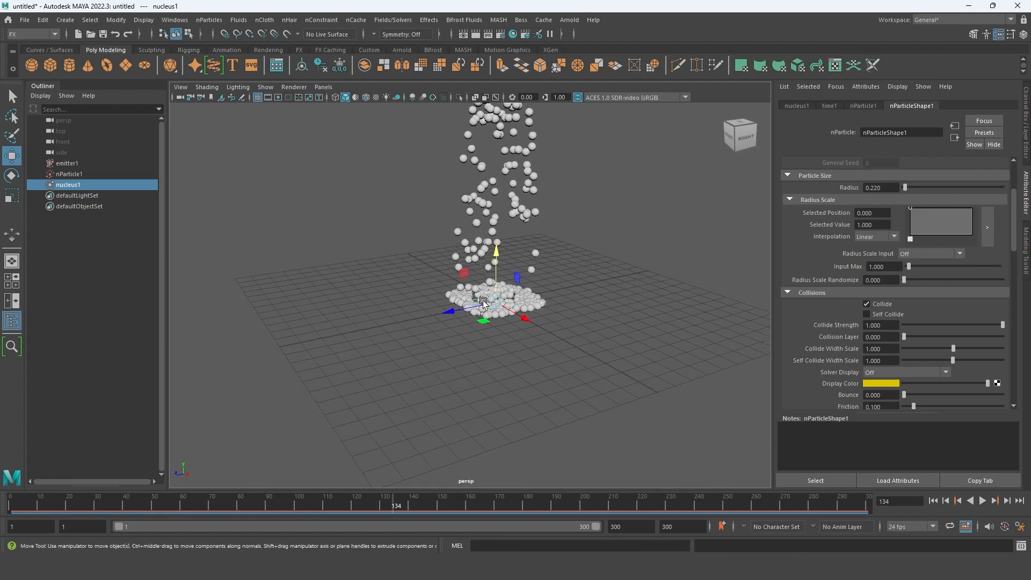
{"action": "left_click_drag", "start_coordinate": [539, 351], "coordinate": [530, 388], "text": "alt"}
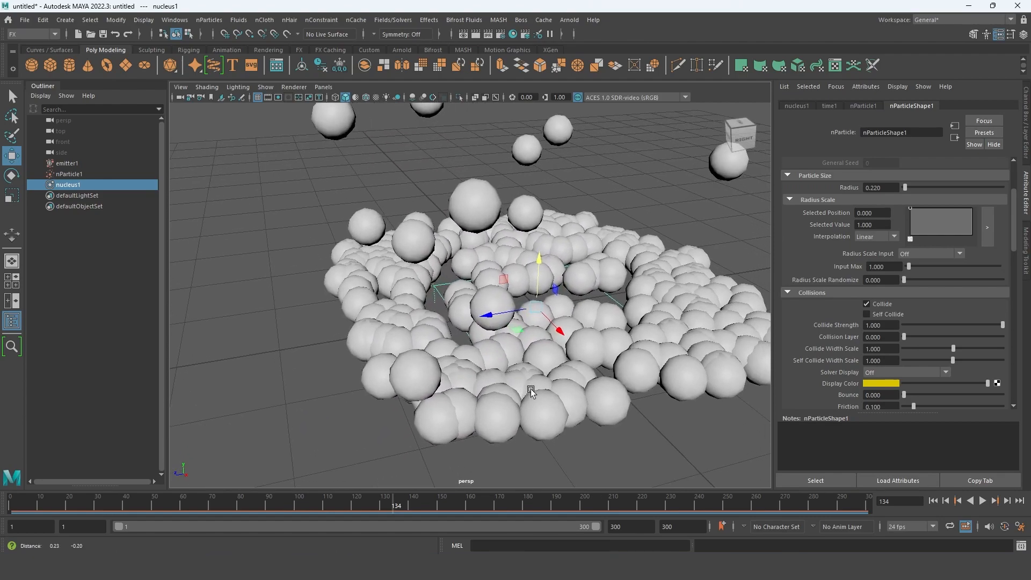
{"action": "left_click", "coordinate": [869, 316]}
{"action": "left_click_drag", "start_coordinate": [458, 314], "coordinate": [533, 330], "text": "alt"}
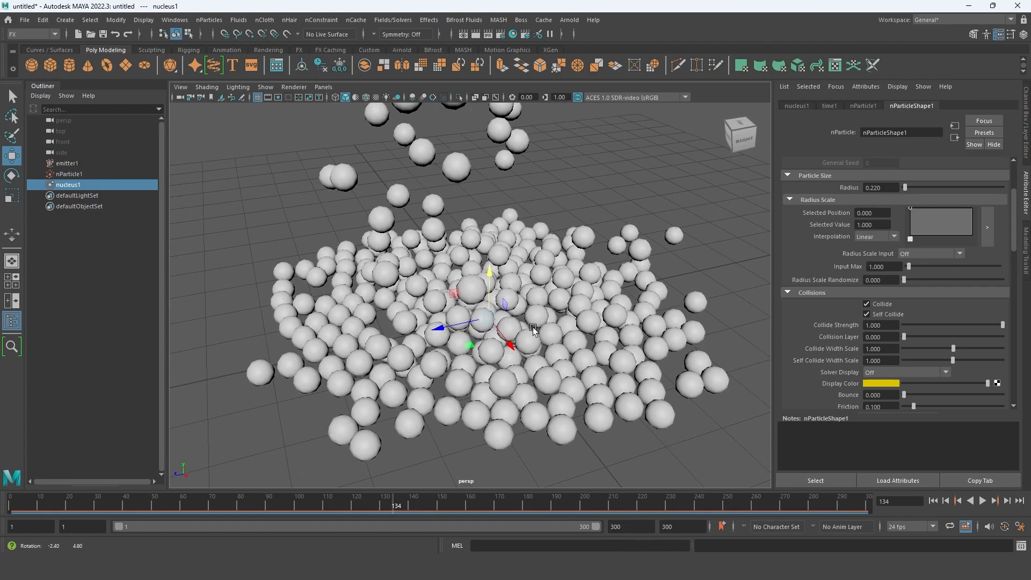
- Play the simulation with self-collision, stop it, and scrub to frame 274 to inspect the pile
{"action": "left_click", "coordinate": [982, 500]}
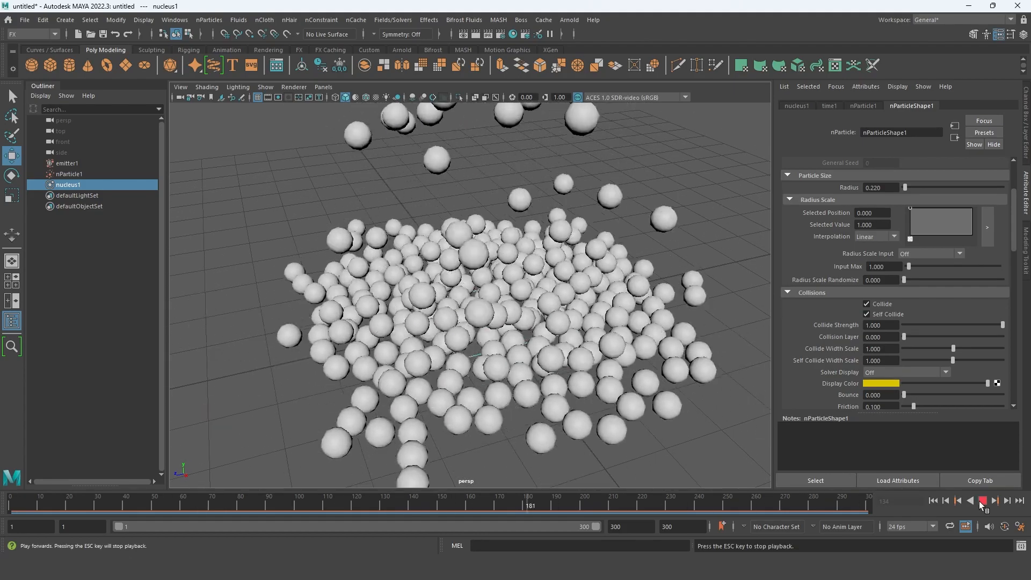
{"action": "left_click", "coordinate": [982, 500]}
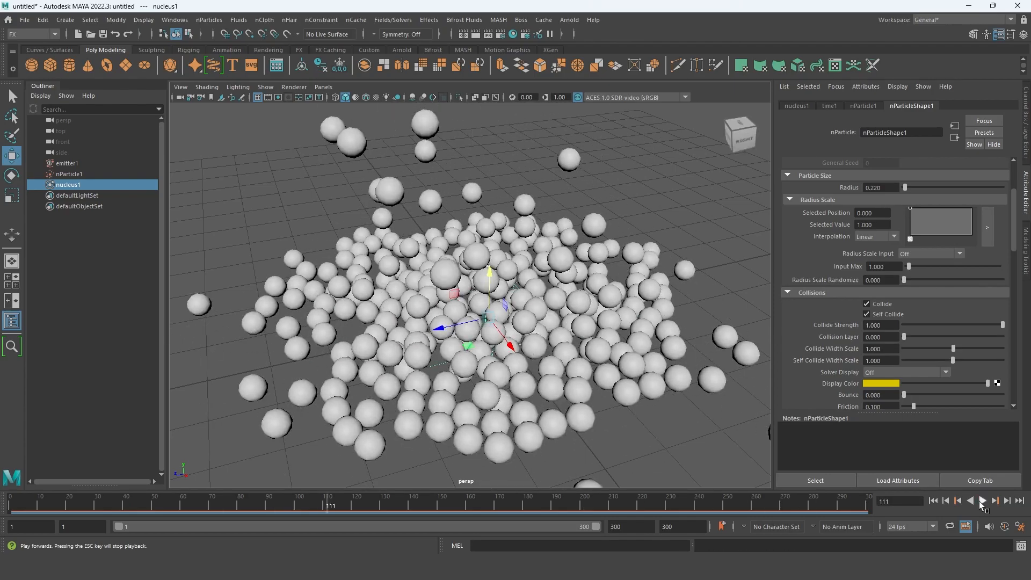
{"action": "left_click", "coordinate": [437, 506]}
{"action": "left_click_drag", "start_coordinate": [437, 507], "coordinate": [793, 507]}
- Set the particle lifespan to 6 in nParticleShape1 and scrub to frame 248 to check the pile
{"action": "scroll", "coordinate": [861, 267], "scroll_direction": "up", "scroll_amount": 3}
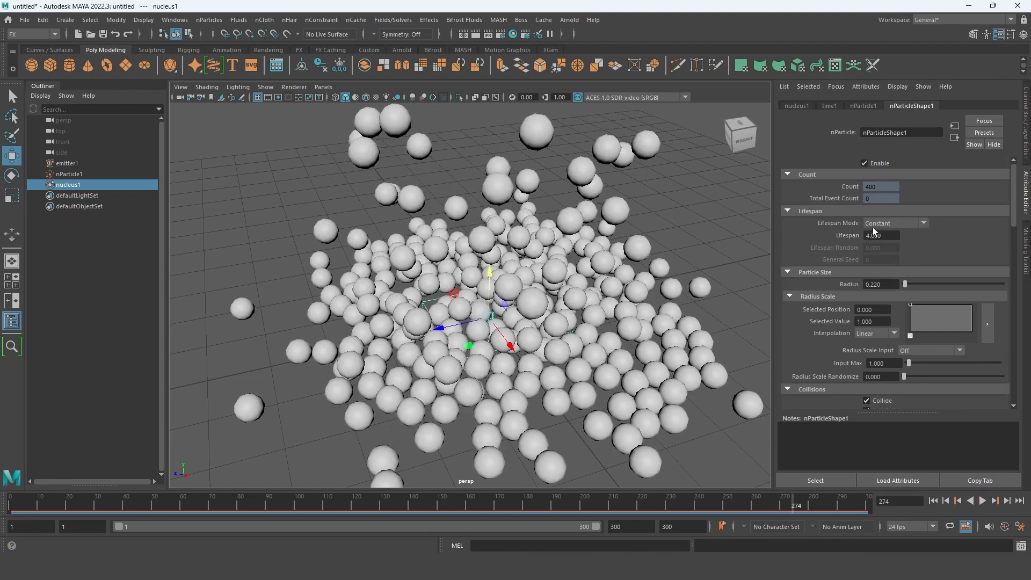
{"action": "left_click_drag", "start_coordinate": [885, 236], "coordinate": [752, 229]}
{"action": "type", "text": "5"}
{"action": "key", "text": "Return"}
{"action": "type", "text": "6"}
{"action": "key", "text": "Return"}
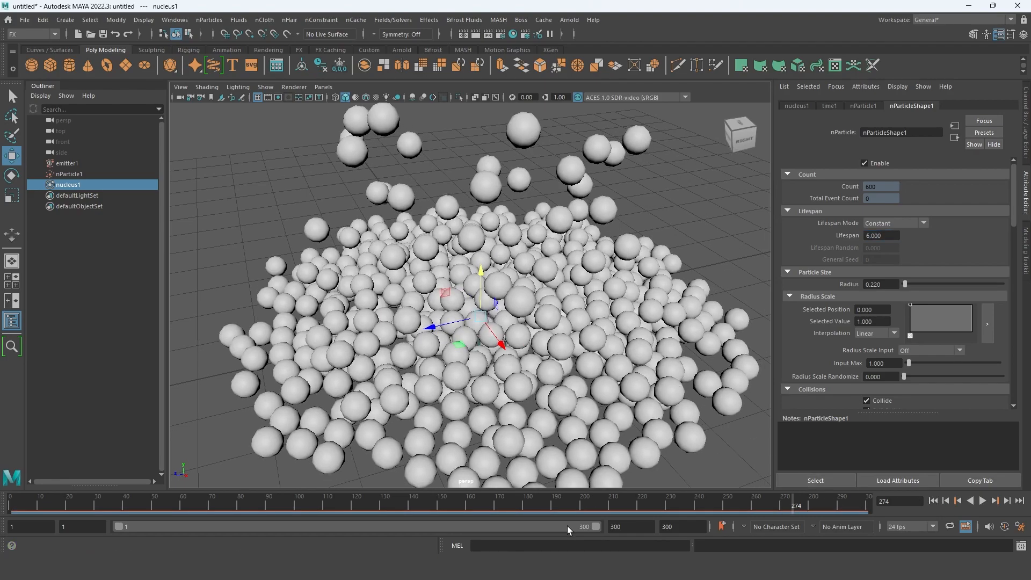
{"action": "mouse_move", "coordinate": [611, 506]}
{"action": "left_mouse_down"}
{"action": "mouse_move", "coordinate": [334, 479]}
{"action": "mouse_move", "coordinate": [719, 489]}
{"action": "left_mouse_up"}
{"action": "left_click_drag", "start_coordinate": [725, 390], "coordinate": [725, 378], "text": "alt"}
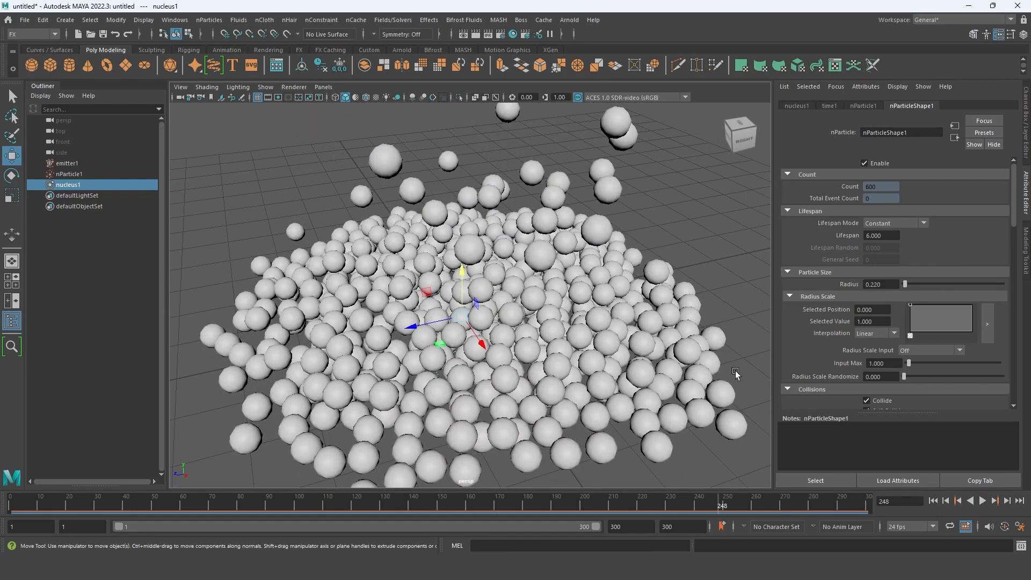
{"action": "left_click_drag", "start_coordinate": [632, 315], "coordinate": [607, 301], "text": "alt"}
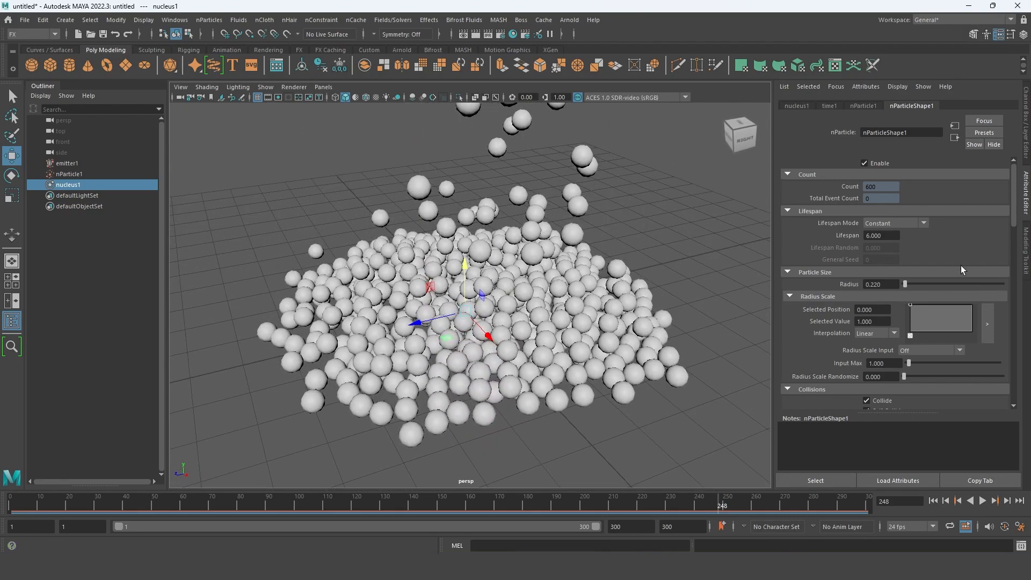
- Try a Collide Strength of 0.797, preview the simulation, scrub to frame 200, and restore the strength to 1
{"action": "scroll", "coordinate": [907, 331], "scroll_direction": "down", "scroll_amount": 5}
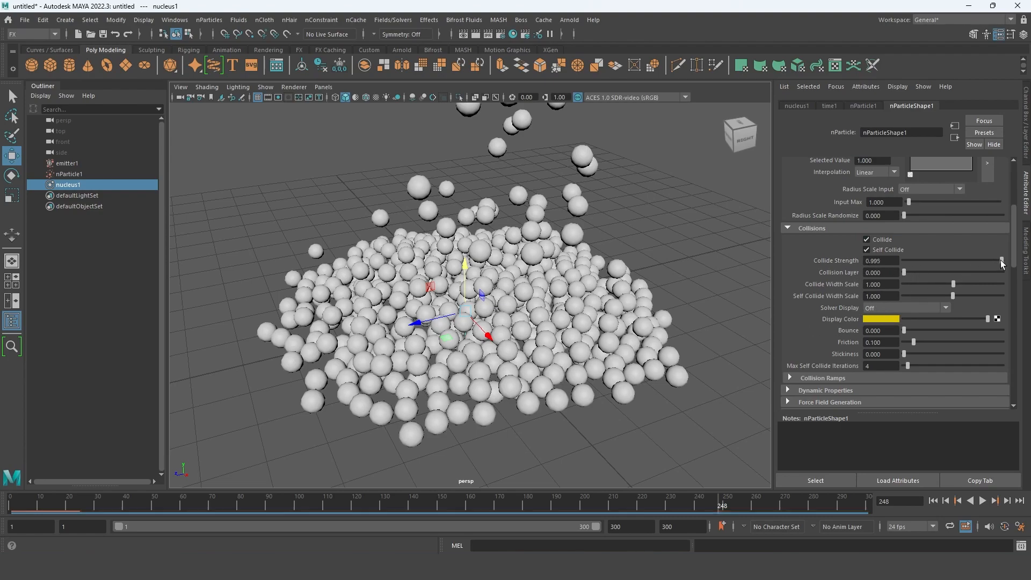
{"action": "left_click_drag", "start_coordinate": [1002, 263], "coordinate": [982, 261]}
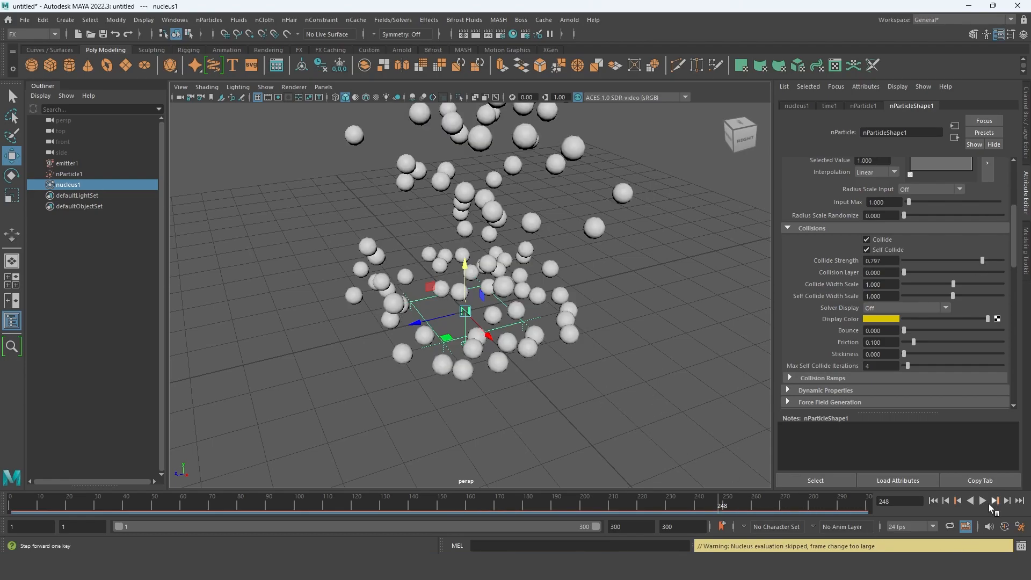
{"action": "left_click", "coordinate": [984, 501]}
{"action": "left_click", "coordinate": [984, 502]}
{"action": "mouse_move", "coordinate": [573, 510]}
{"action": "left_mouse_down"}
{"action": "mouse_move", "coordinate": [521, 503]}
{"action": "mouse_move", "coordinate": [584, 503]}
{"action": "left_mouse_up"}
{"action": "left_click_drag", "start_coordinate": [987, 259], "coordinate": [1003, 260]}
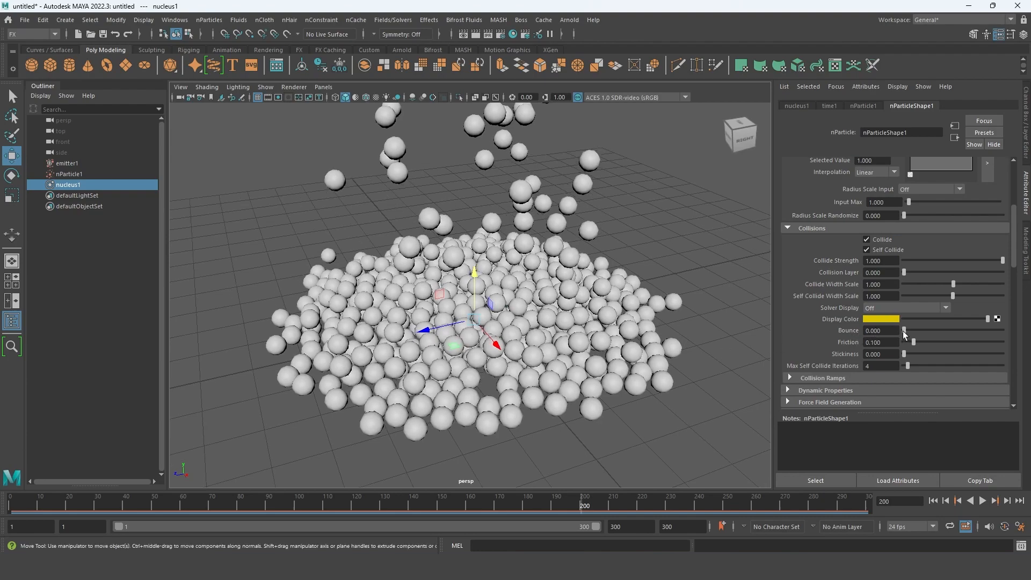
- Set the particles' Bounce to about 0.275 and play the simulation from the first frame
{"action": "left_click_drag", "start_coordinate": [907, 329], "coordinate": [931, 330]}
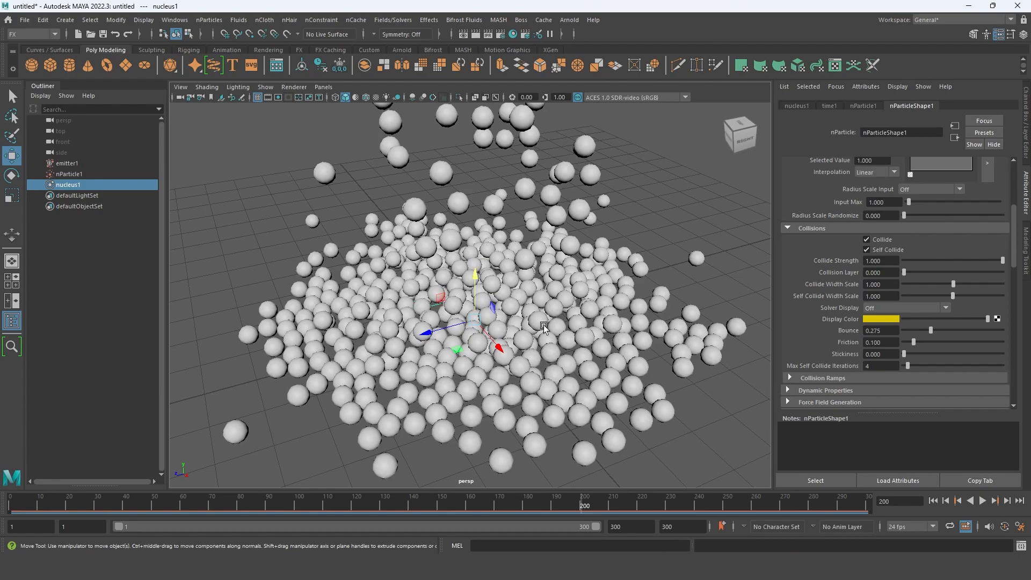
{"action": "left_click", "coordinate": [934, 501]}
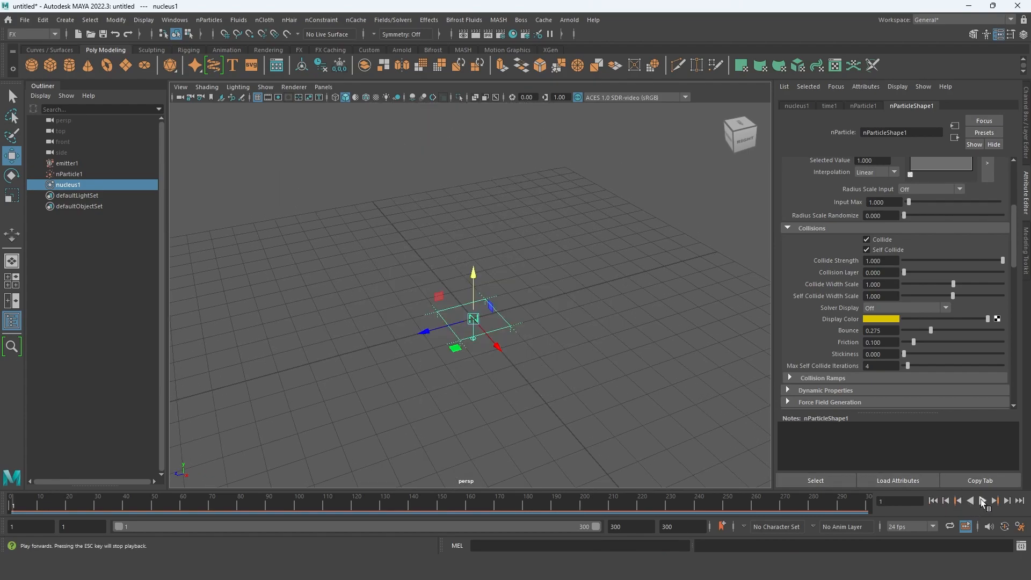
{"action": "left_click", "coordinate": [982, 500]}
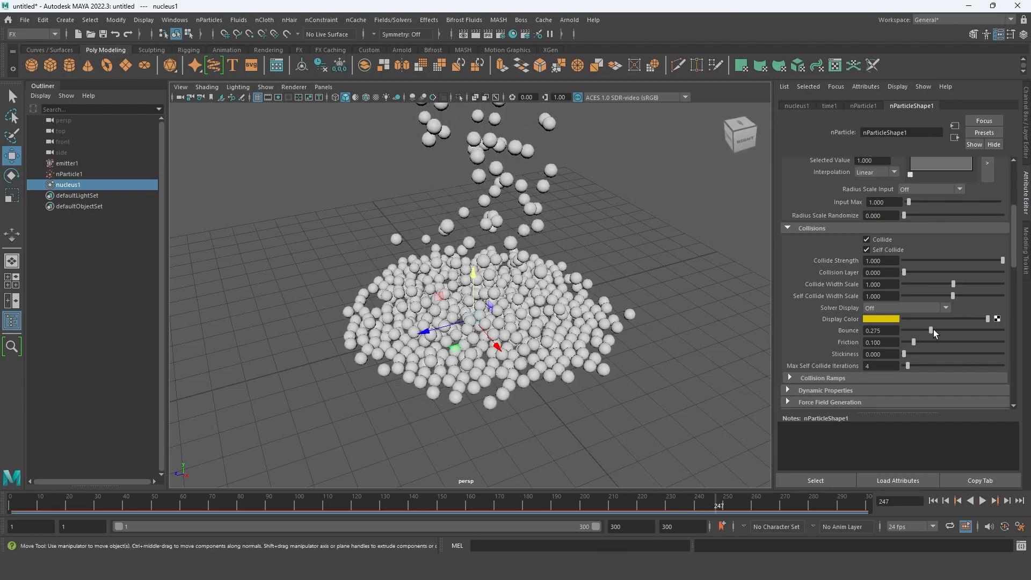
- Try a particle Bounce of 1, replay and scrub the simulation to frame 226, and lower Bounce to about 0.104
{"action": "left_click_drag", "start_coordinate": [932, 330], "coordinate": [1003, 330]}
{"action": "left_click", "coordinate": [982, 500]}
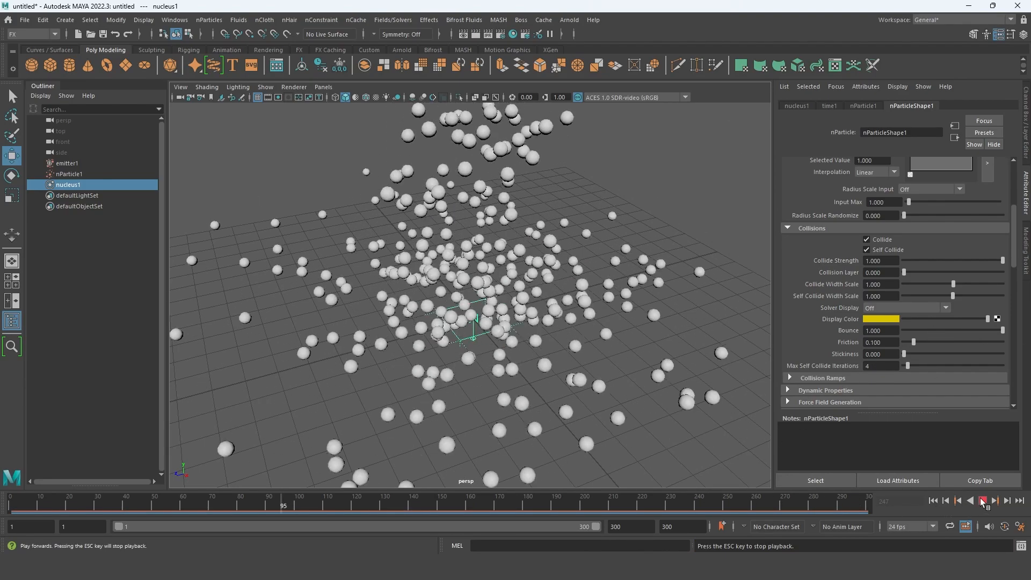
{"action": "left_click", "coordinate": [982, 501]}
{"action": "left_click", "coordinate": [932, 501]}
{"action": "left_click_drag", "start_coordinate": [357, 502], "coordinate": [656, 499]}
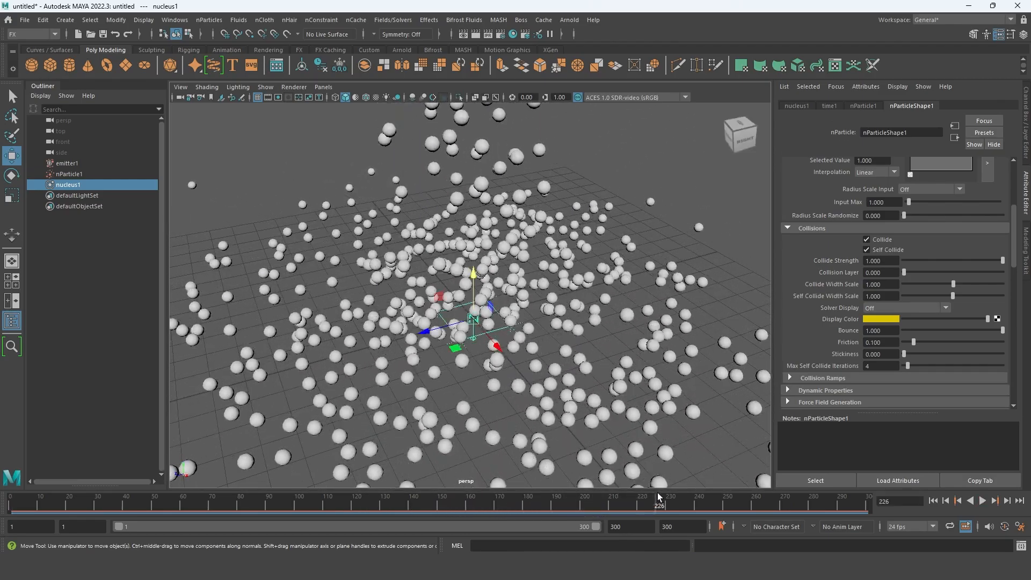
{"action": "left_click", "coordinate": [913, 330]}
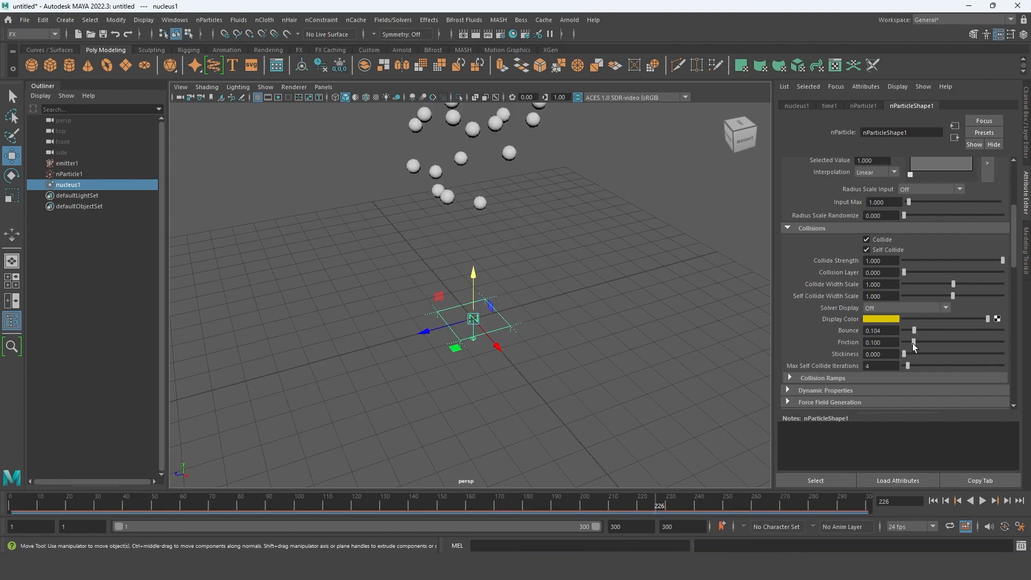
- Replay the simulation to check the bouncing particles, set their Bounce to 0, and scrub to frame 252
{"action": "left_click_drag", "start_coordinate": [557, 403], "coordinate": [551, 392], "text": "alt"}
{"action": "left_click_drag", "start_coordinate": [540, 490], "coordinate": [648, 498]}
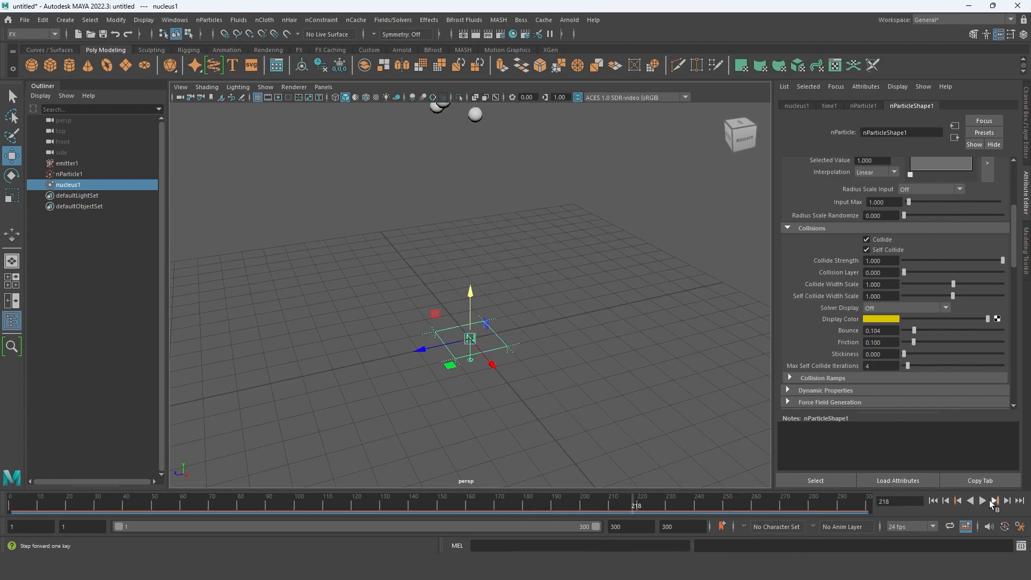
{"action": "left_click", "coordinate": [982, 500]}
{"action": "left_click", "coordinate": [981, 501]}
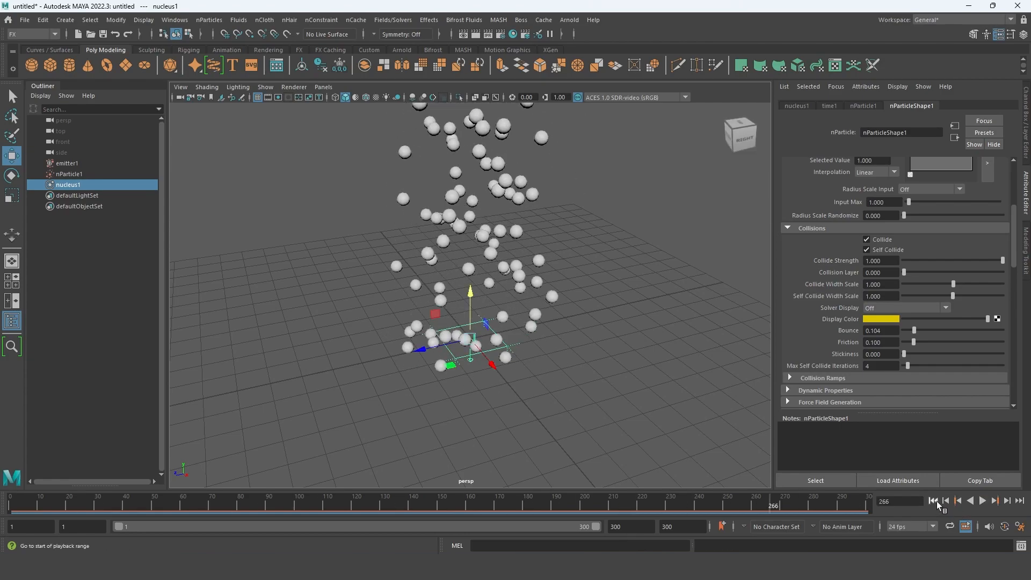
{"action": "left_click", "coordinate": [353, 503]}
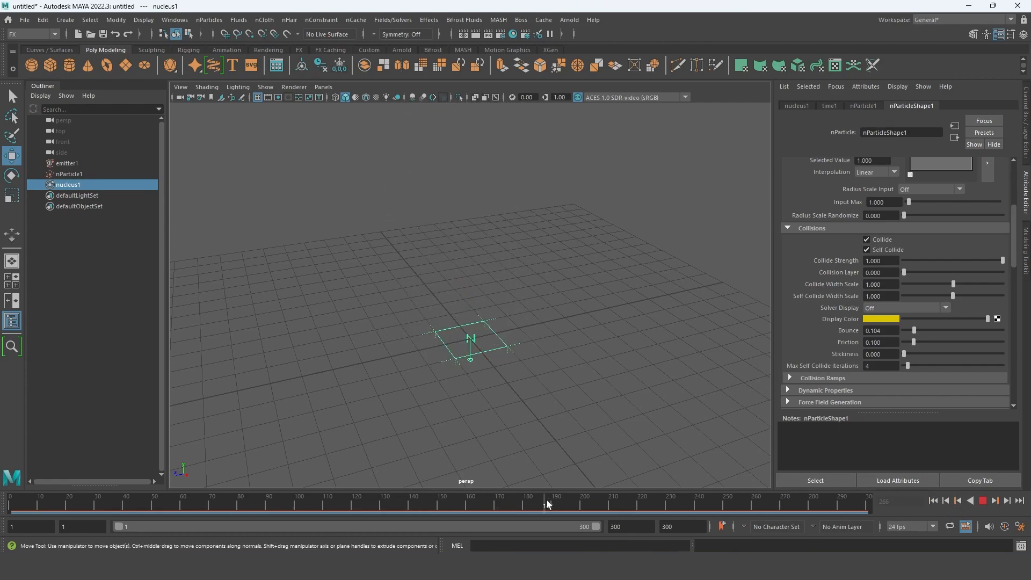
{"action": "left_click_drag", "start_coordinate": [542, 505], "coordinate": [592, 502]}
{"action": "left_click_drag", "start_coordinate": [914, 331], "coordinate": [881, 339]}
{"action": "left_click_drag", "start_coordinate": [536, 504], "coordinate": [733, 505]}
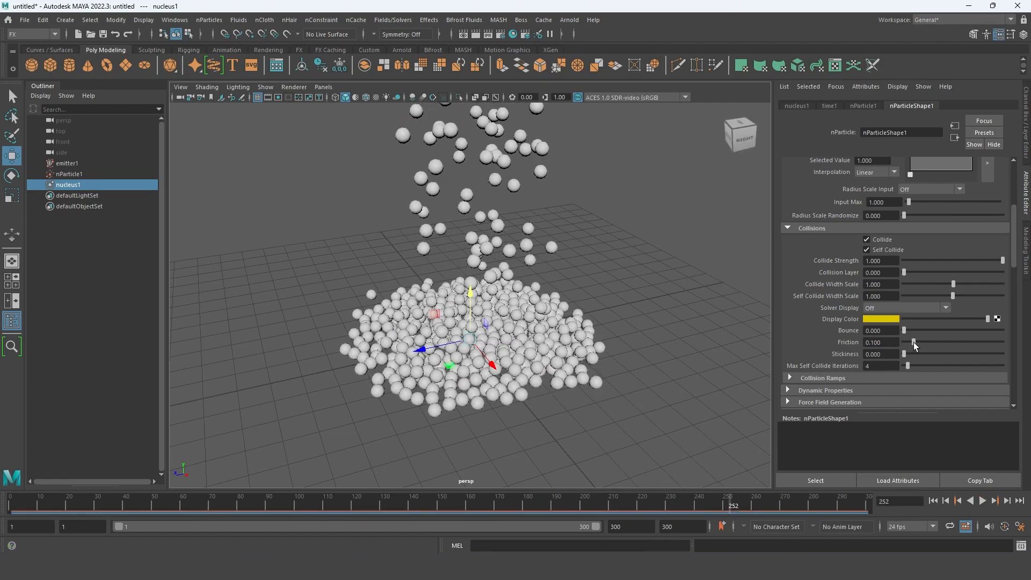
- Try a particle Friction of 0.341, play the simulation, and scrub through the timeline to inspect the pile
{"action": "left_click_drag", "start_coordinate": [914, 342], "coordinate": [938, 342]}
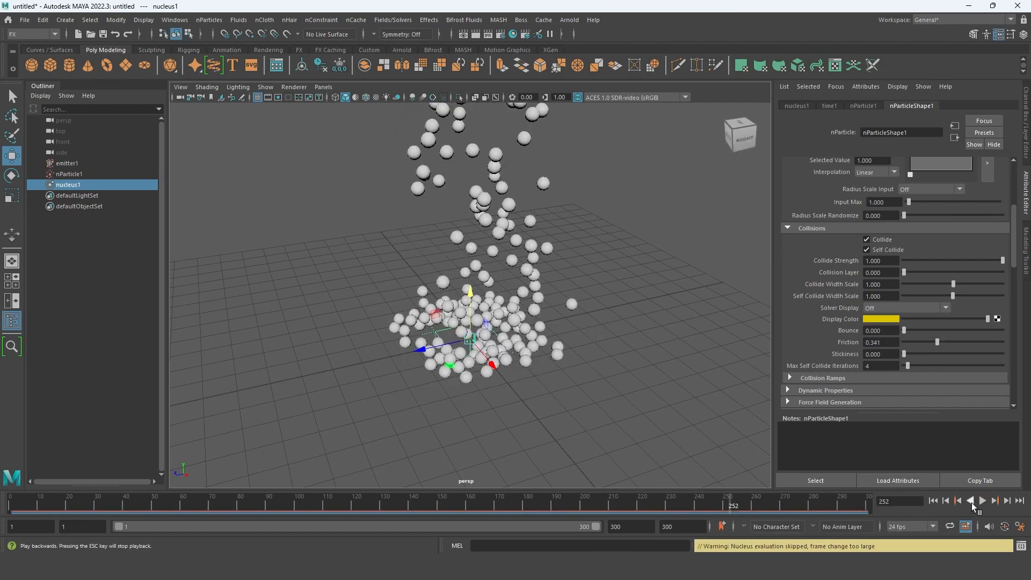
{"action": "left_click", "coordinate": [972, 508]}
{"action": "left_click", "coordinate": [973, 507]}
{"action": "left_click_drag", "start_coordinate": [787, 505], "coordinate": [528, 506]}
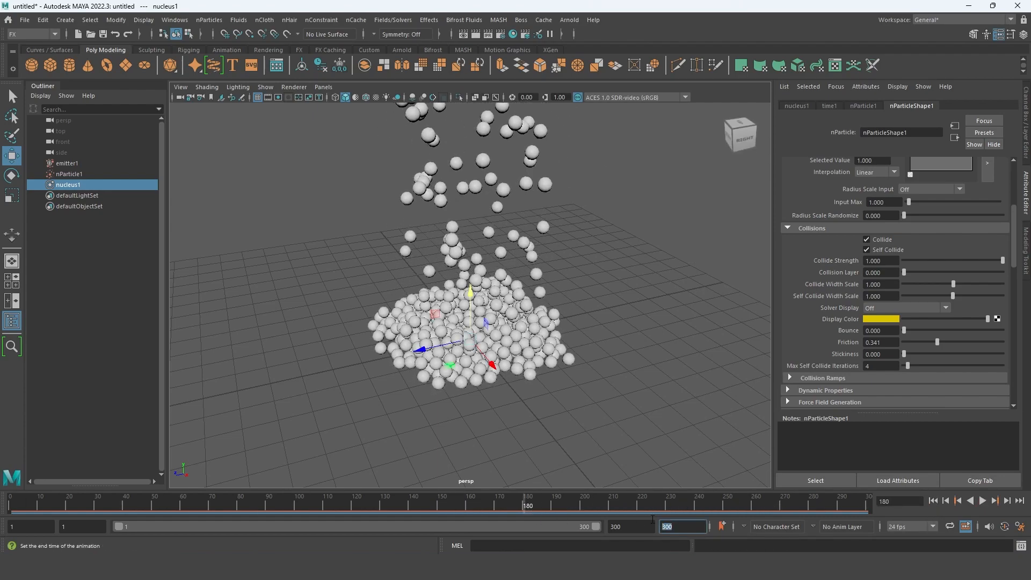
{"action": "key", "text": "alt+v"}
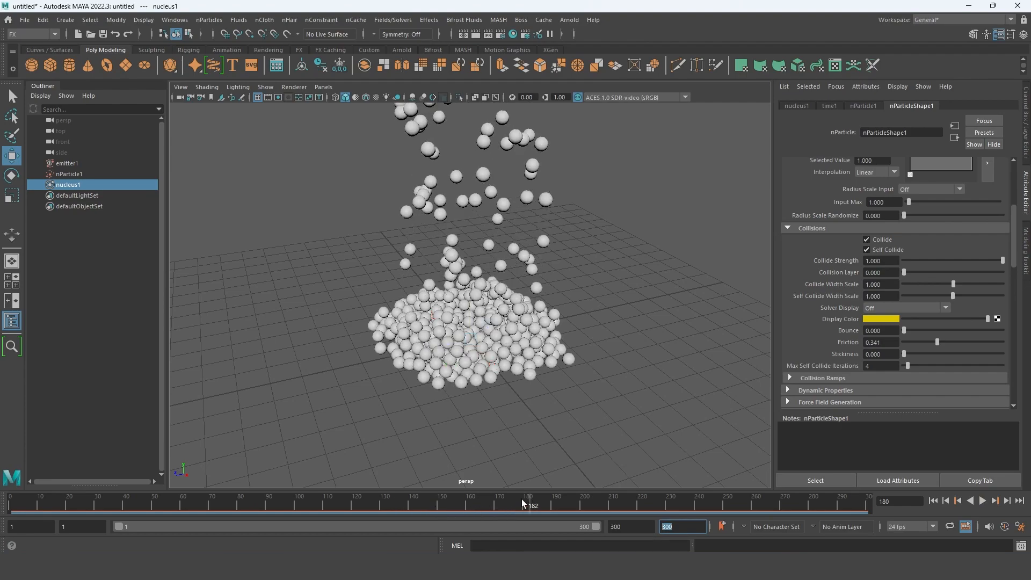
{"action": "left_click_drag", "start_coordinate": [599, 510], "coordinate": [748, 514]}
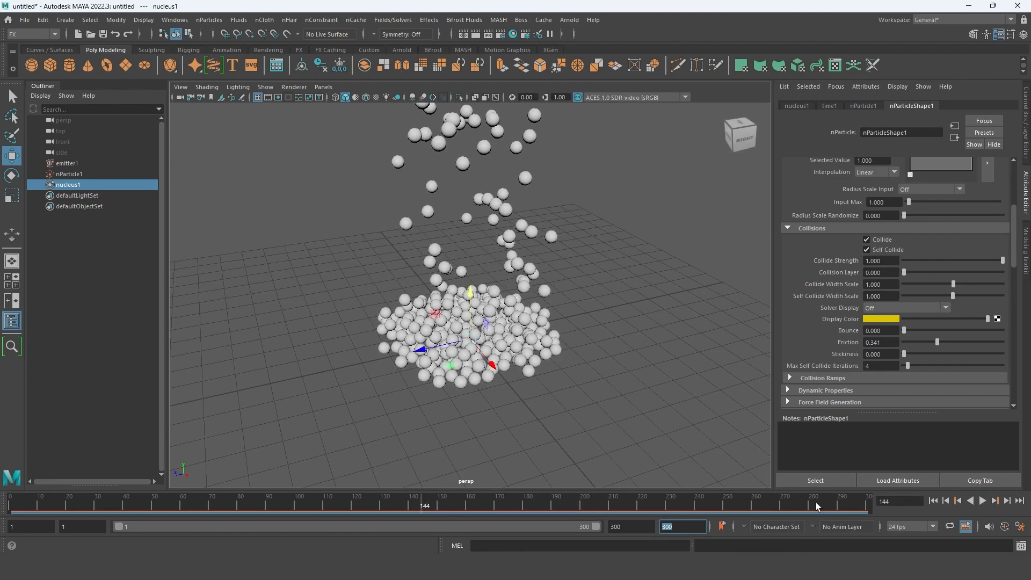
{"action": "left_click", "coordinate": [982, 501]}
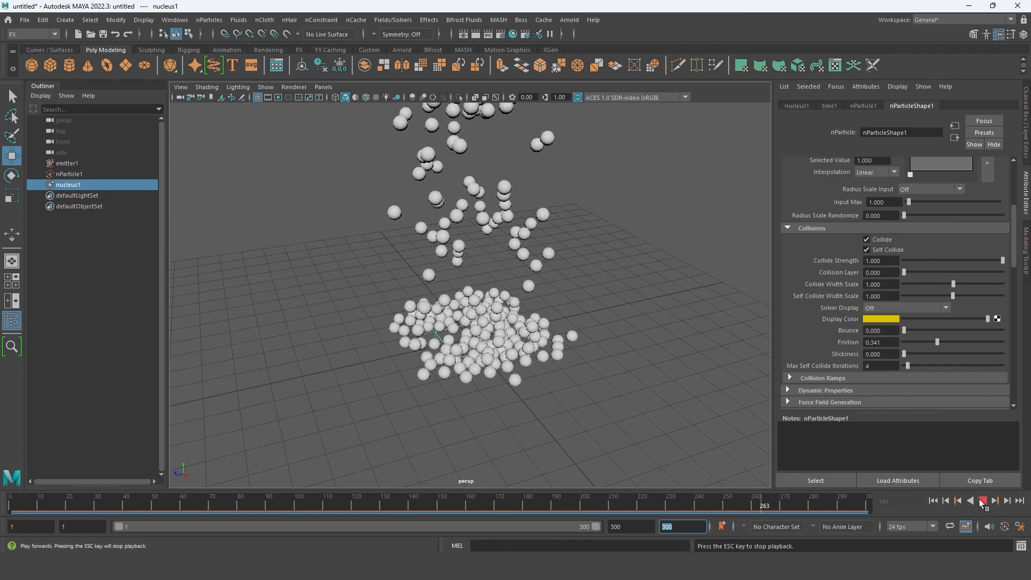
- Set the particle Lifespan to 8 and replay the simulation from the first frame
{"action": "scroll", "coordinate": [931, 229], "scroll_direction": "up", "scroll_amount": 5}
{"action": "left_click", "coordinate": [881, 235]}
{"action": "type", "text": "8"}
{"action": "key", "text": "Return"}
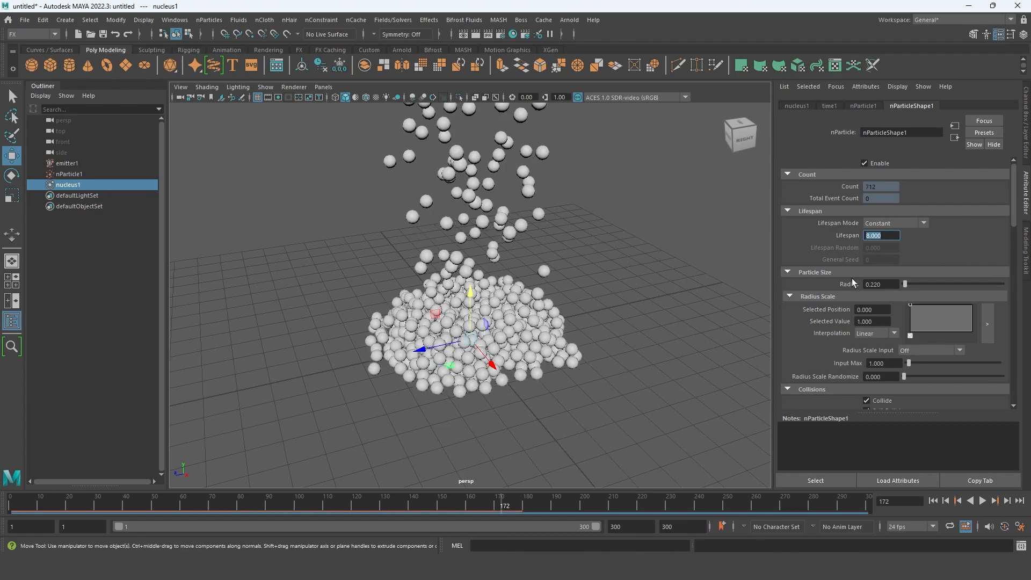
{"action": "left_click", "coordinate": [932, 500]}
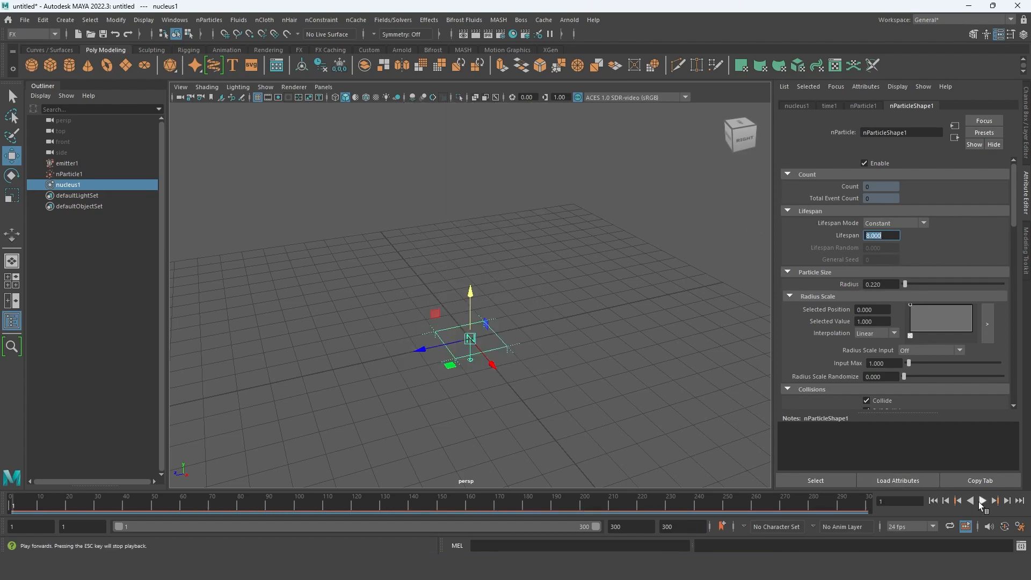
{"action": "left_click", "coordinate": [982, 500]}
{"action": "left_click", "coordinate": [982, 500]}
- Set the Lifespan Mode to Live forever, replay the simulation from the first frame, and scrub to frame 242
{"action": "left_click", "coordinate": [921, 224]}
{"action": "left_click", "coordinate": [885, 229]}
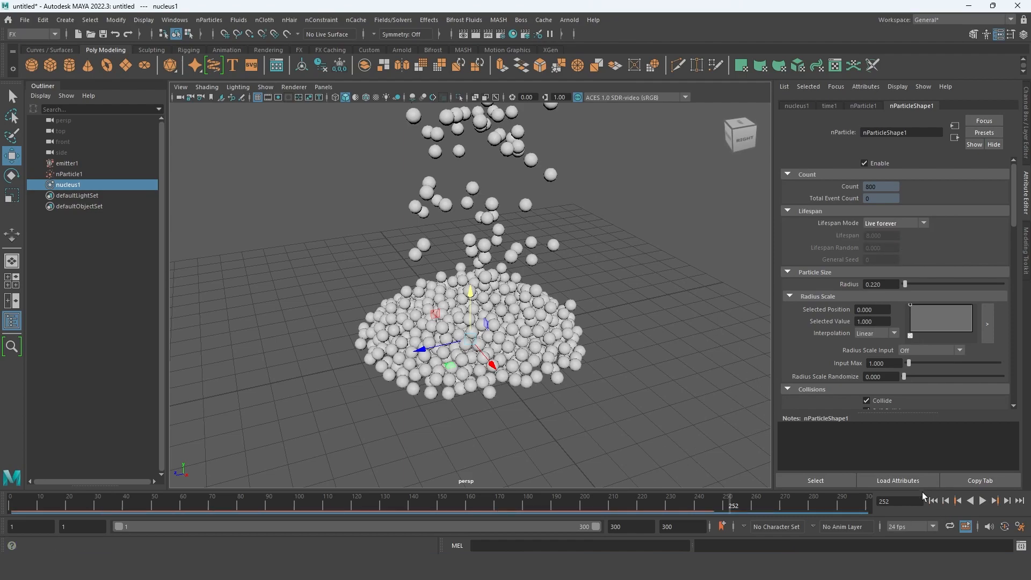
{"action": "left_click", "coordinate": [932, 501]}
{"action": "left_click", "coordinate": [982, 500]}
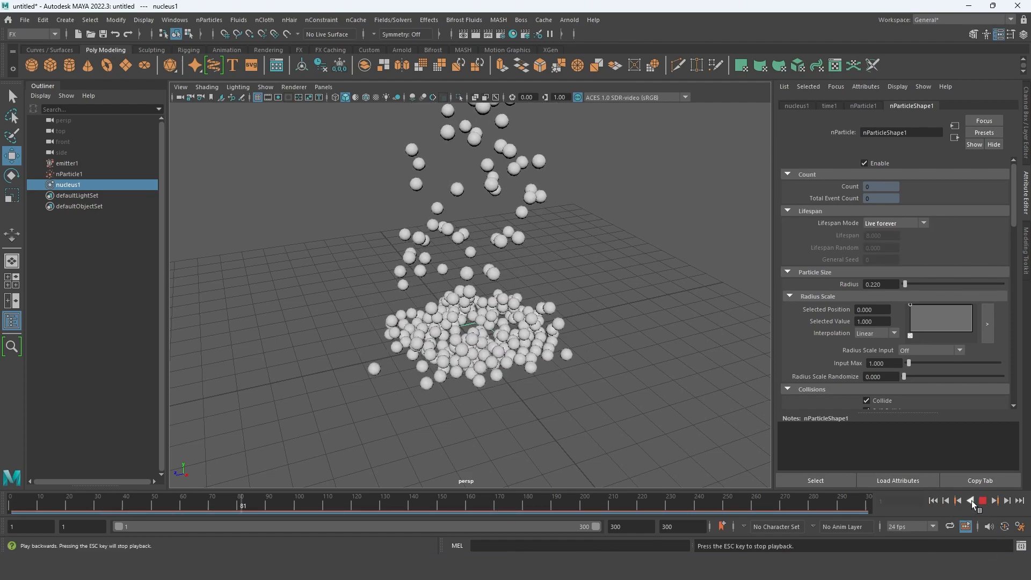
{"action": "left_click", "coordinate": [983, 502]}
{"action": "left_click_drag", "start_coordinate": [453, 507], "coordinate": [701, 510]}
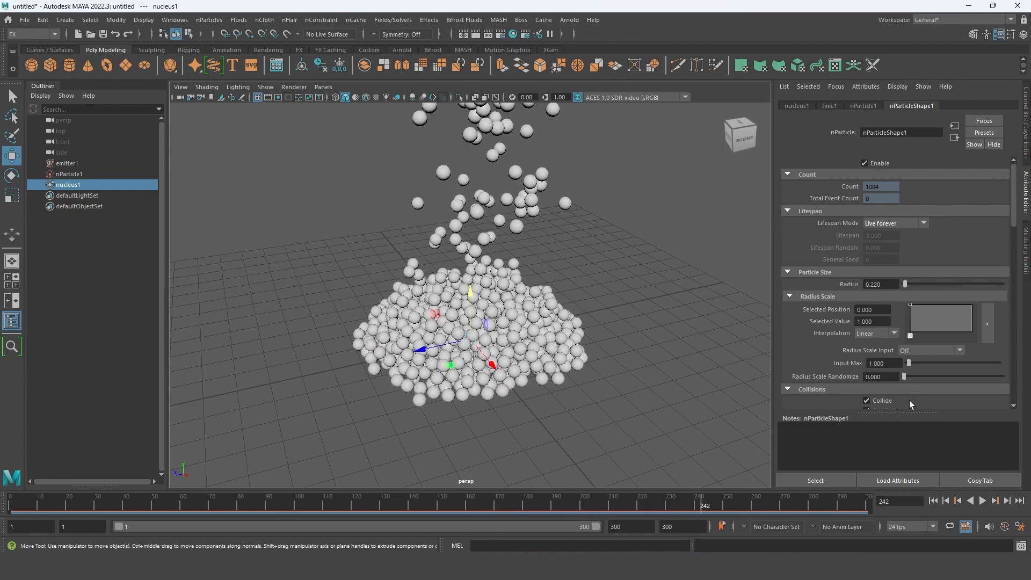
- Raise the particles' Friction to about 0.582 in the collision settings of nParticleShape1
{"action": "scroll", "coordinate": [909, 400], "scroll_direction": "down", "scroll_amount": 15}
{"action": "scroll", "coordinate": [887, 359], "scroll_direction": "down", "scroll_amount": 5}
{"action": "scroll", "coordinate": [893, 349], "scroll_direction": "up", "scroll_amount": 3}
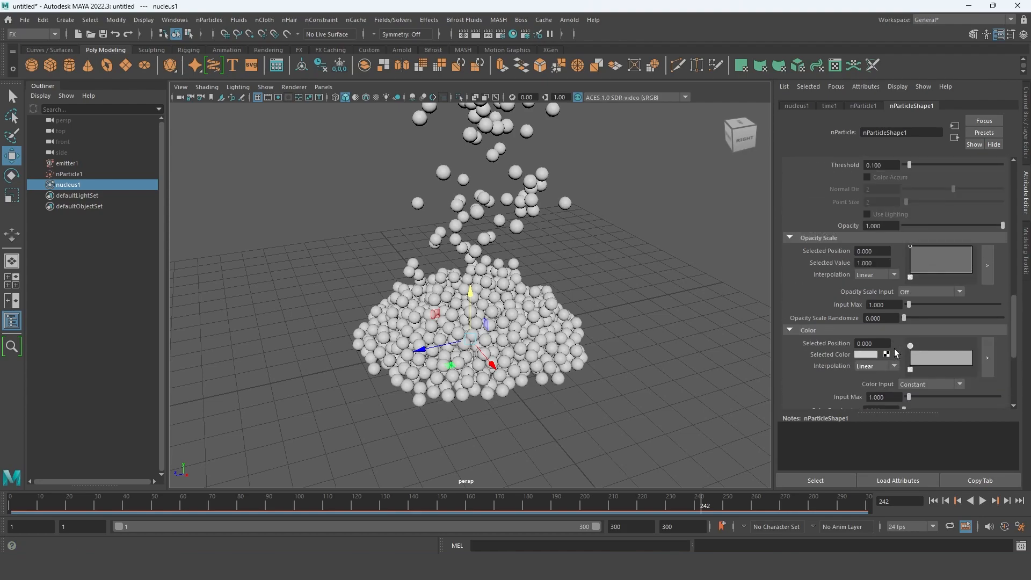
{"action": "scroll", "coordinate": [888, 317], "scroll_direction": "up", "scroll_amount": 5}
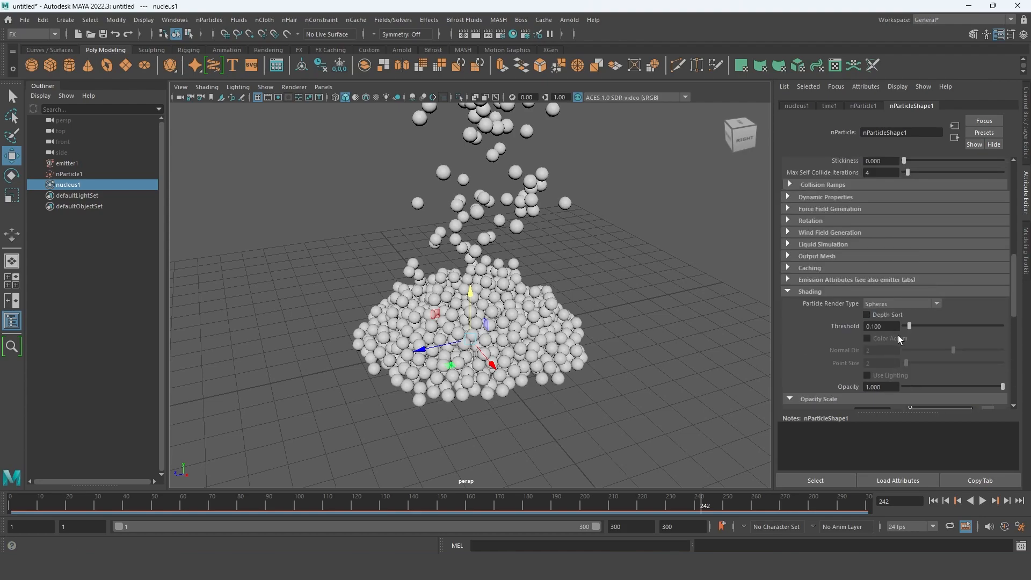
{"action": "scroll", "coordinate": [897, 335], "scroll_direction": "up", "scroll_amount": 4}
{"action": "left_click_drag", "start_coordinate": [939, 275], "coordinate": [961, 276]}
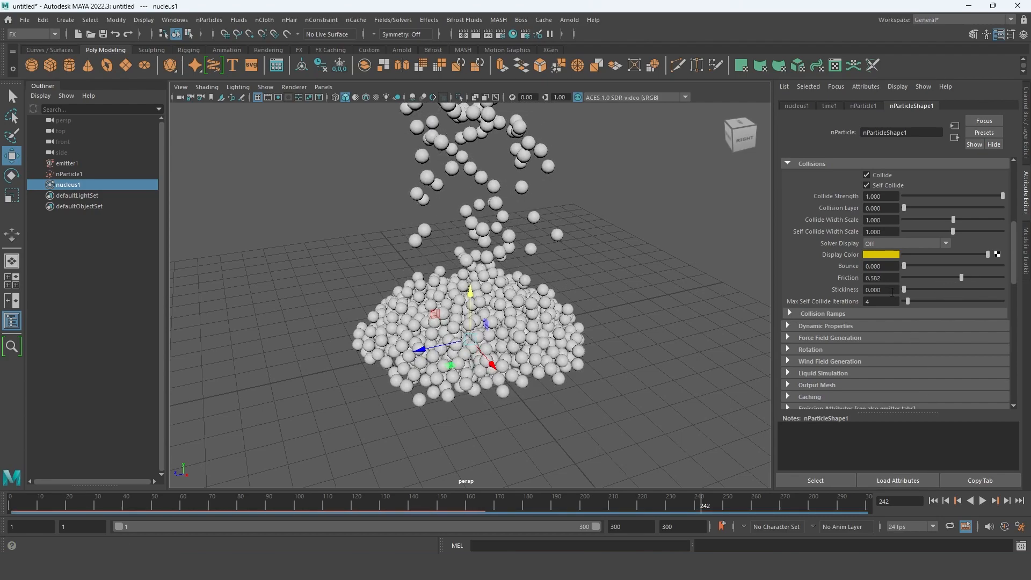
- Set the particles' Stickiness to about 1.033 and replay the simulation up to frame 261
{"action": "left_click_drag", "start_coordinate": [904, 289], "coordinate": [954, 288]}
{"action": "left_click", "coordinate": [933, 500]}
{"action": "left_click", "coordinate": [982, 501]}
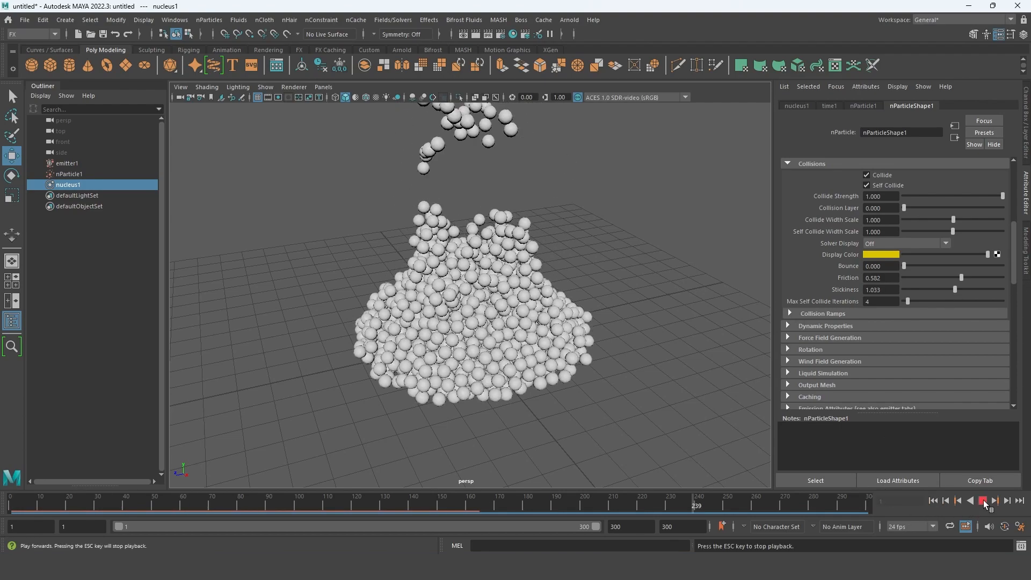
{"action": "left_click", "coordinate": [982, 500]}
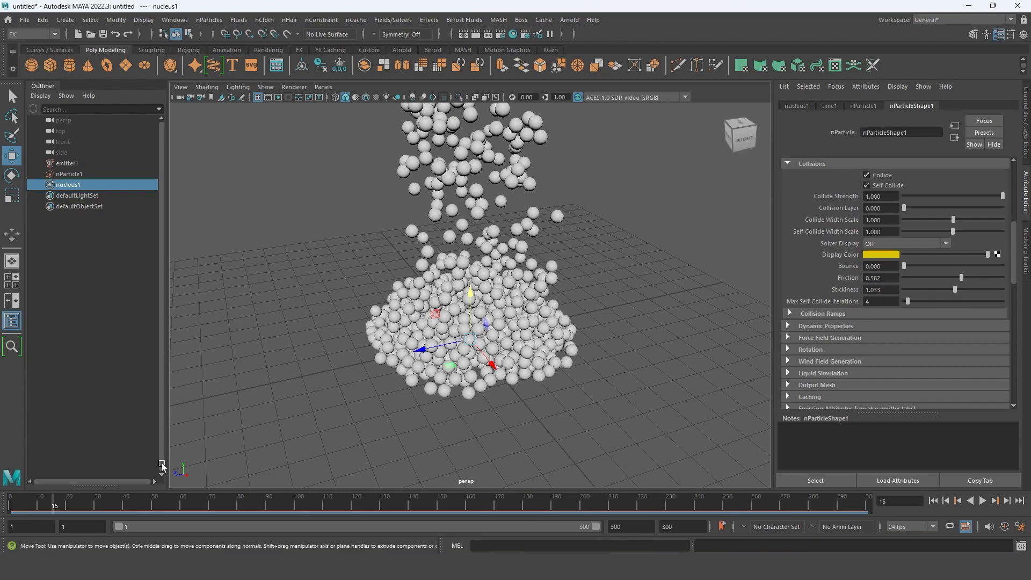
{"action": "key", "text": "alt+v"}
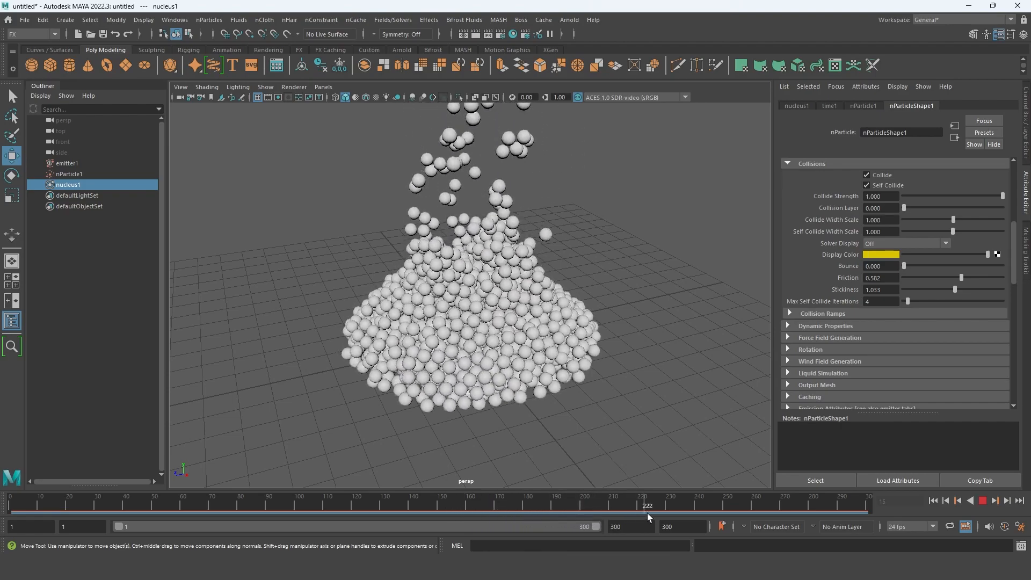
{"action": "key", "text": "alt+v"}
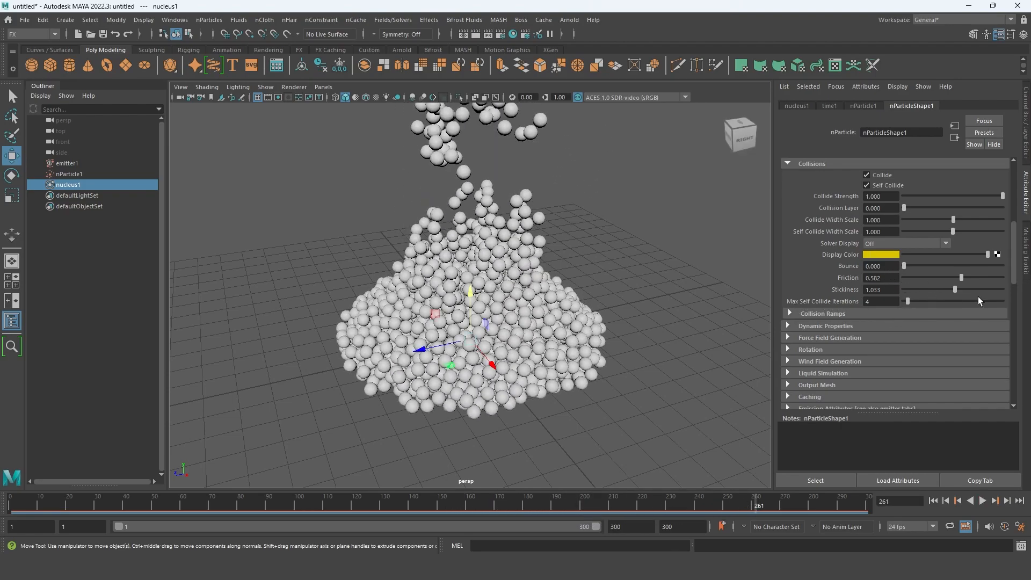
- Set the particles' Friction to 0 and scrub the simulation to frame 272
{"action": "left_click_drag", "start_coordinate": [961, 279], "coordinate": [844, 285]}
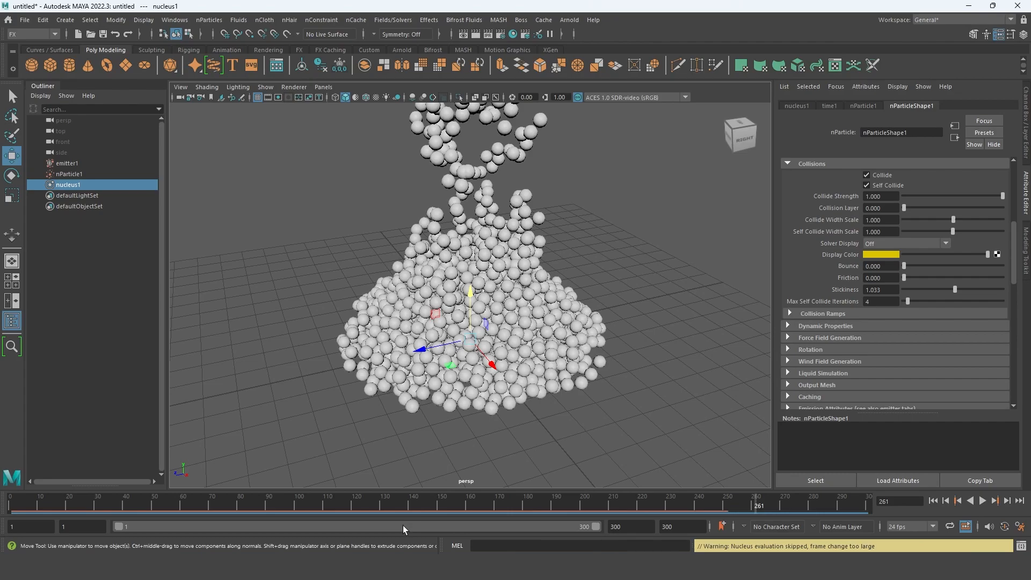
{"action": "left_click_drag", "start_coordinate": [309, 514], "coordinate": [785, 503]}
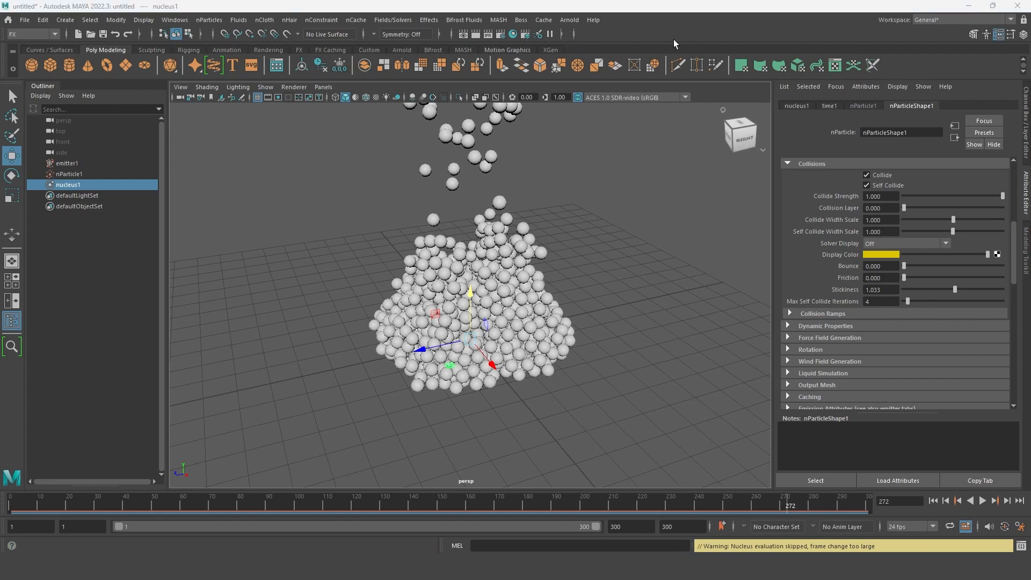
- Set the Wind Speed of nucleus1 to about 1.648 and play the simulation to frame 290
{"action": "left_click", "coordinate": [796, 105]}
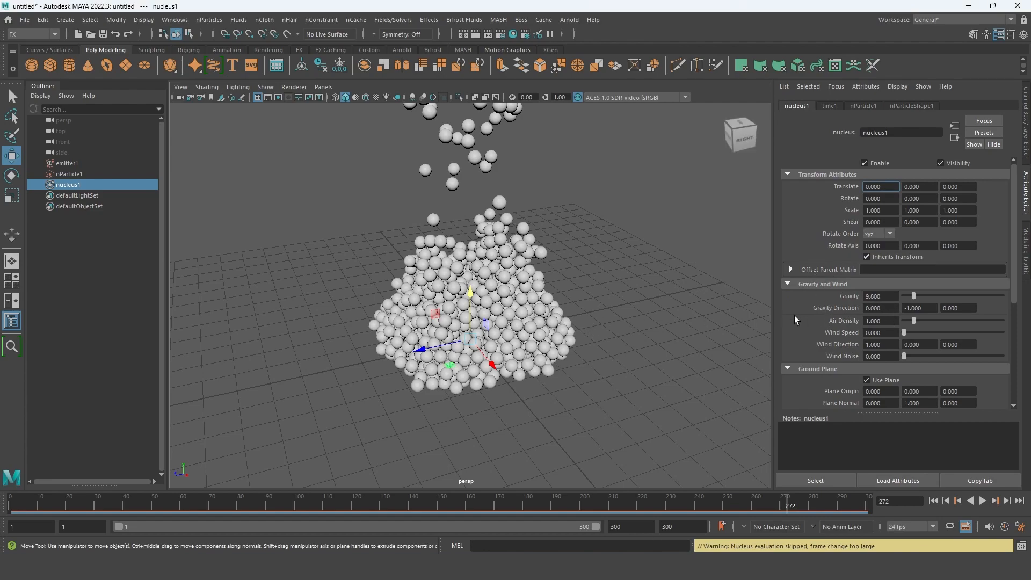
{"action": "middle_click_drag", "start_coordinate": [590, 296], "coordinate": [586, 355], "text": "alt"}
{"action": "left_click_drag", "start_coordinate": [586, 355], "coordinate": [600, 372], "text": "alt"}
{"action": "scroll", "coordinate": [622, 367], "scroll_direction": "down", "scroll_amount": 4}
{"action": "scroll", "coordinate": [489, 329], "scroll_direction": "up", "scroll_amount": 2}
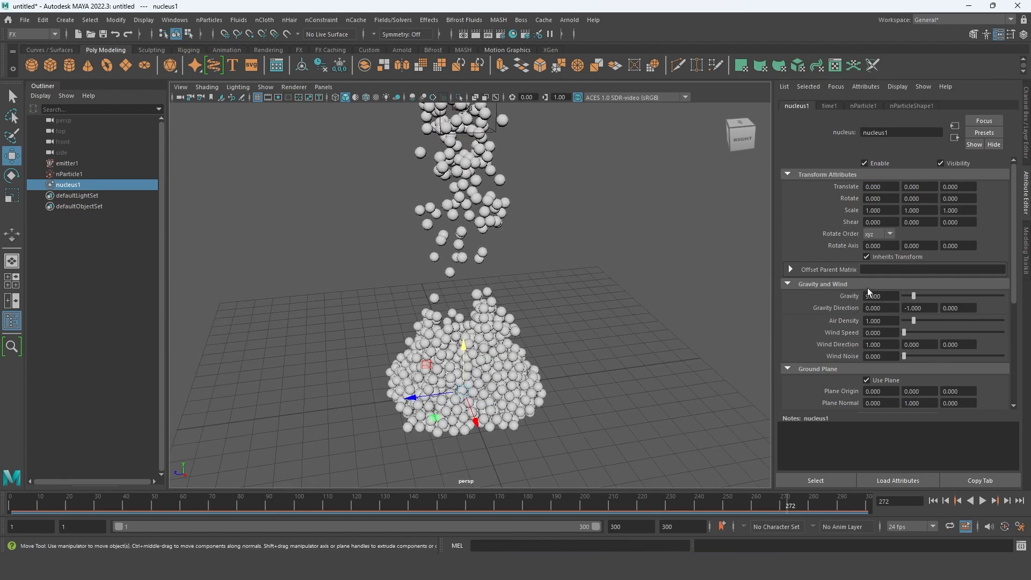
{"action": "middle_click_drag", "start_coordinate": [615, 359], "coordinate": [615, 342], "text": "alt"}
{"action": "left_click_drag", "start_coordinate": [715, 337], "coordinate": [697, 343], "text": "alt"}
{"action": "left_click_drag", "start_coordinate": [664, 296], "coordinate": [659, 316], "text": "alt"}
{"action": "middle_click_drag", "start_coordinate": [602, 329], "coordinate": [610, 363], "text": "alt"}
{"action": "left_click_drag", "start_coordinate": [611, 362], "coordinate": [608, 343], "text": "alt"}
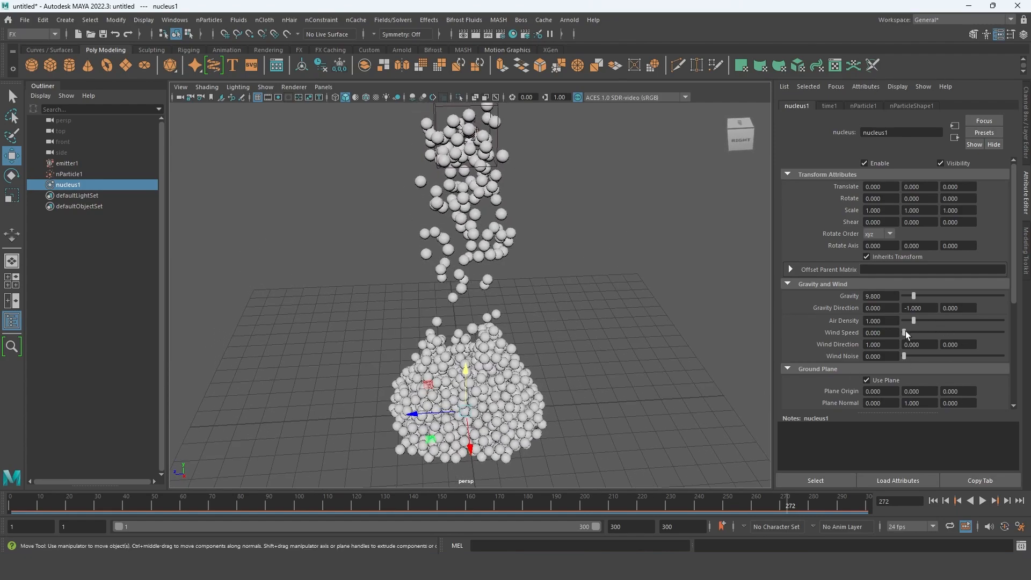
{"action": "left_click_drag", "start_coordinate": [905, 333], "coordinate": [906, 333]}
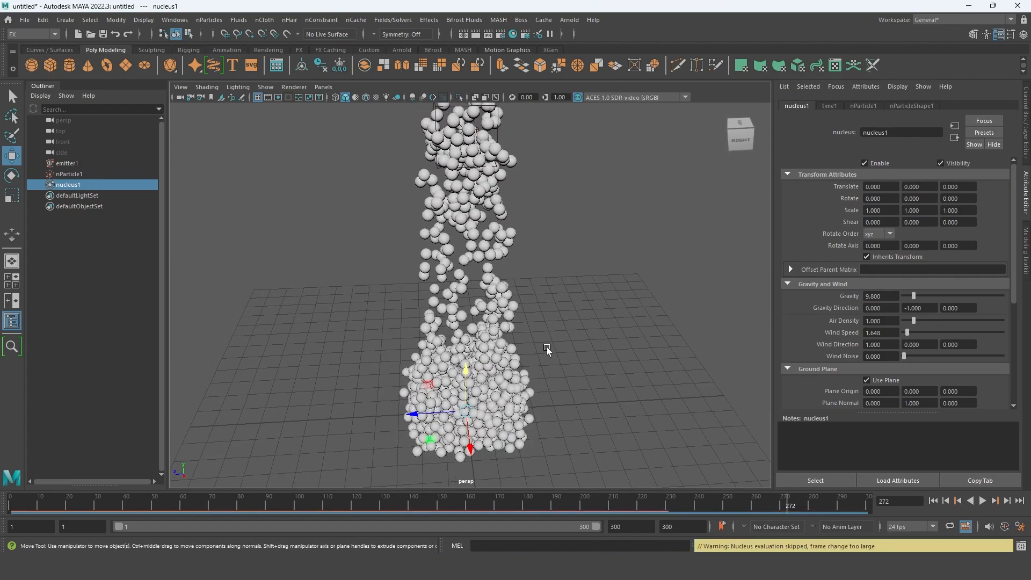
{"action": "left_click_drag", "start_coordinate": [652, 408], "coordinate": [578, 408], "text": "alt"}
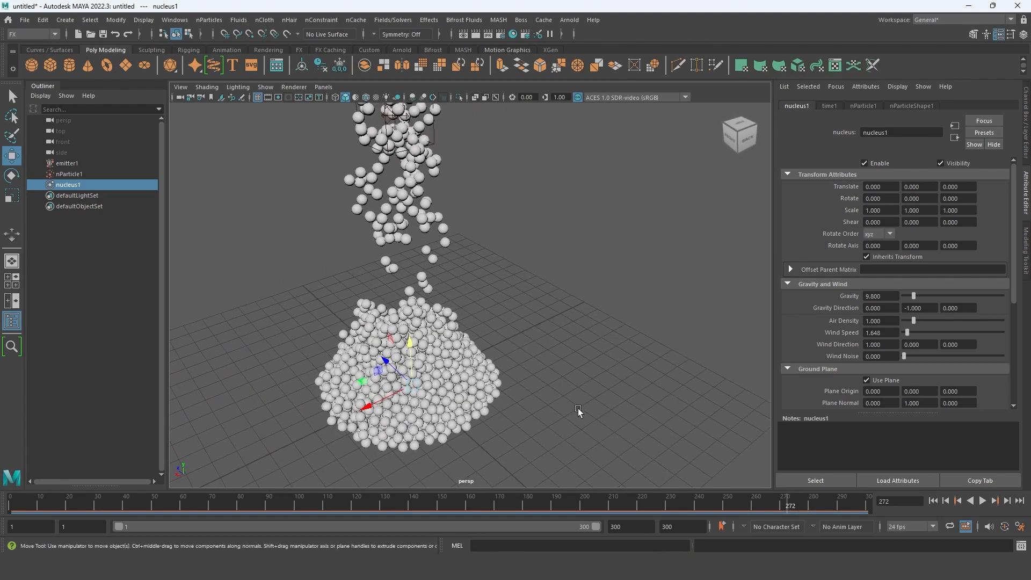
{"action": "left_click", "coordinate": [981, 501]}
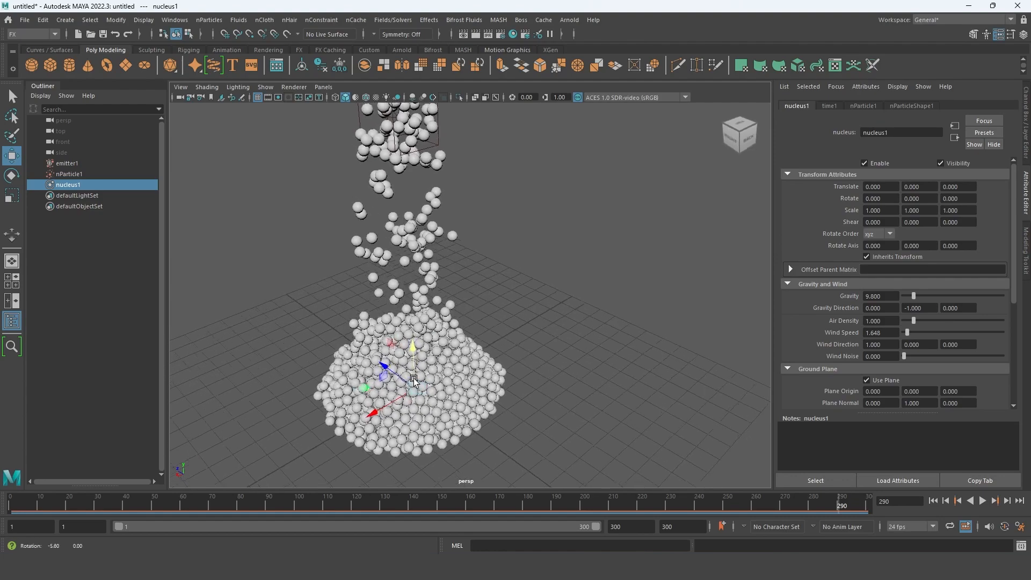
- Set the X component of the nucleus Wind Direction to 0
{"action": "left_click_drag", "start_coordinate": [624, 357], "coordinate": [543, 383], "text": "alt"}
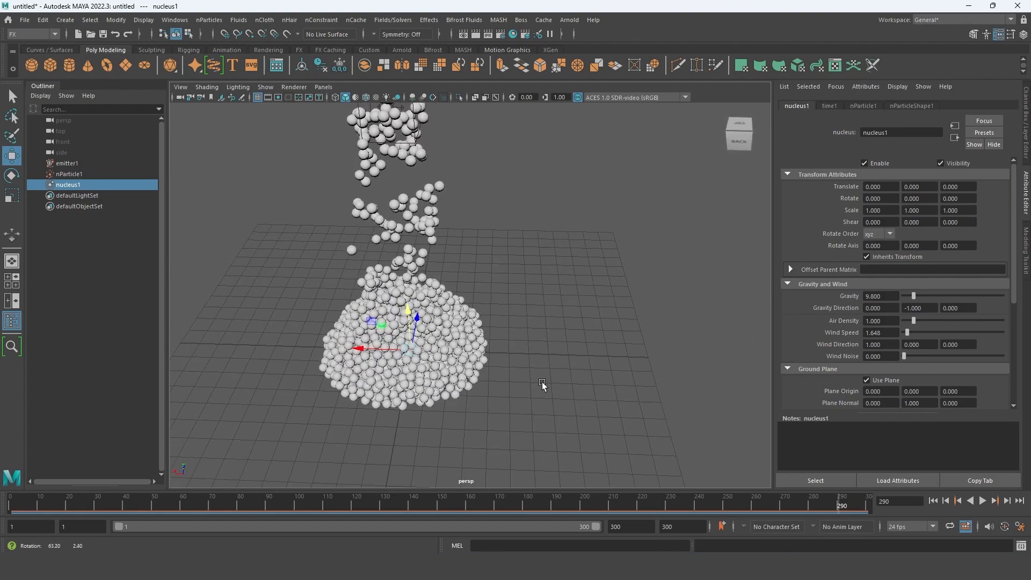
{"action": "middle_click_drag", "start_coordinate": [455, 365], "coordinate": [492, 385], "text": "alt"}
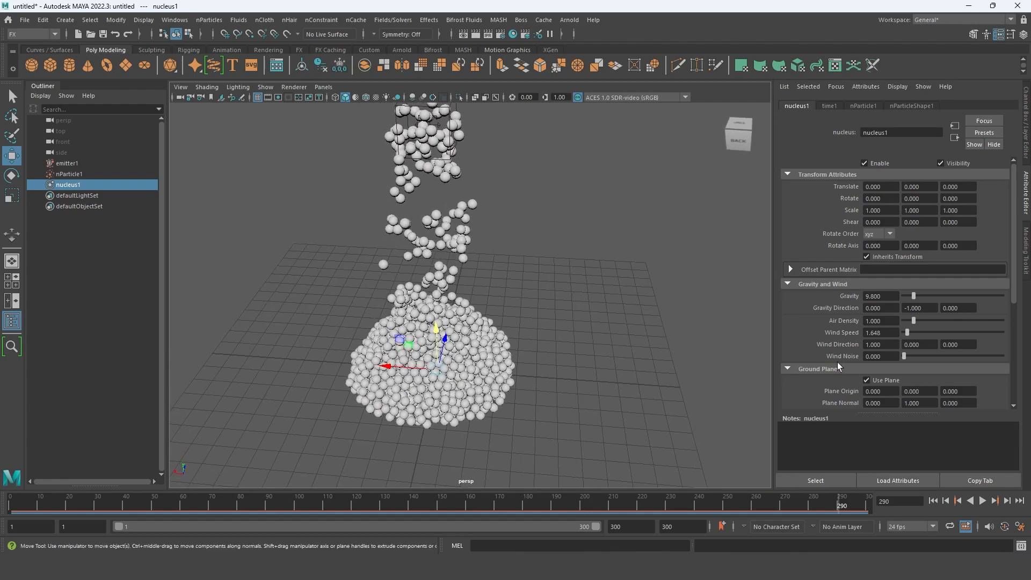
{"action": "left_click_drag", "start_coordinate": [894, 348], "coordinate": [781, 338]}
{"action": "type", "text": "0"}
{"action": "key", "text": "Return"}
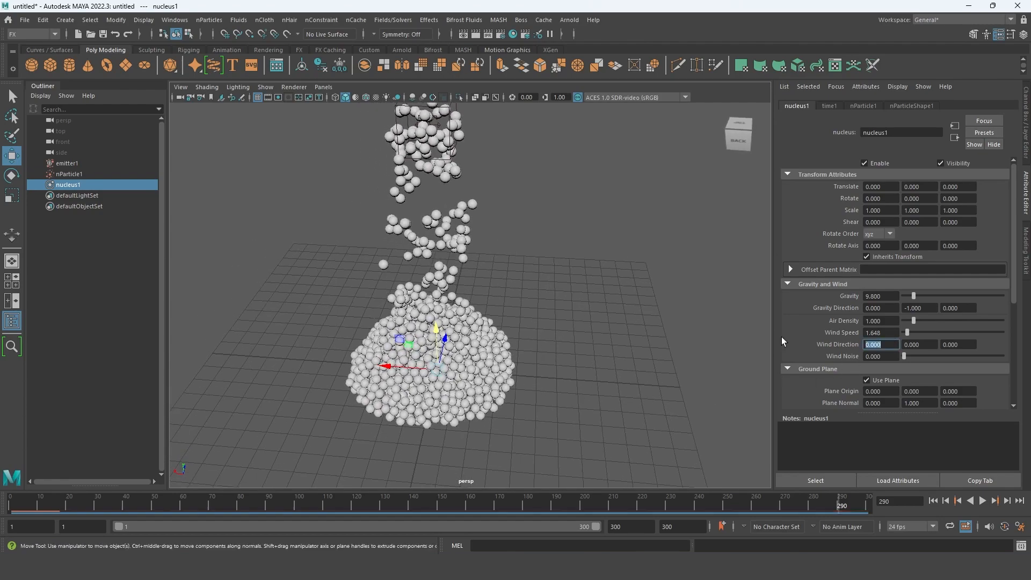
- Replay the simulation without a wind direction and scrub to frame 279, examining the pile from different sides
{"action": "left_click", "coordinate": [981, 503]}
{"action": "left_click", "coordinate": [982, 502]}
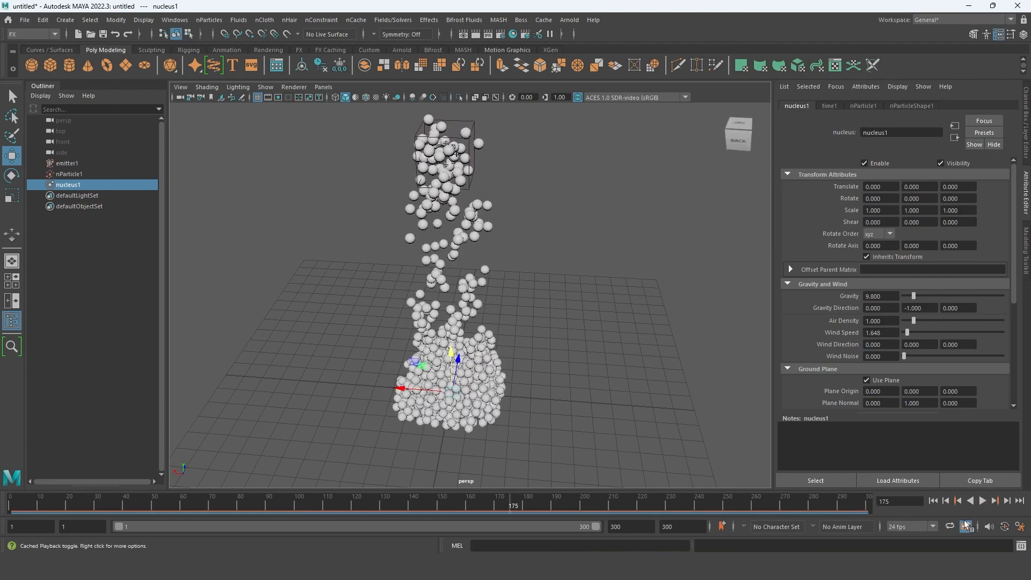
{"action": "left_click", "coordinate": [938, 500]}
{"action": "left_click", "coordinate": [516, 507]}
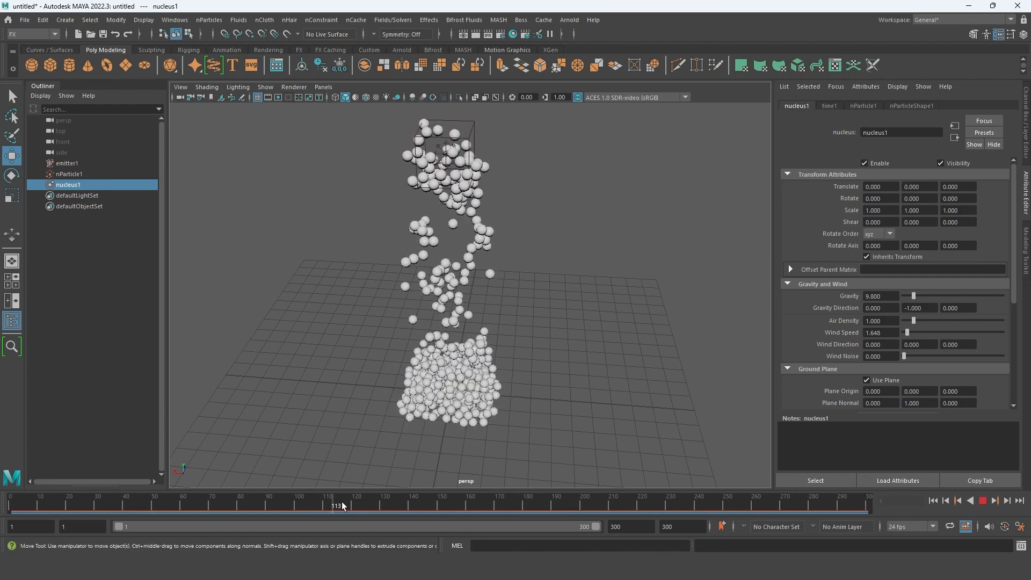
{"action": "left_click_drag", "start_coordinate": [517, 507], "coordinate": [524, 506]}
{"action": "left_click_drag", "start_coordinate": [510, 451], "coordinate": [550, 433], "text": "alt"}
{"action": "left_click_drag", "start_coordinate": [524, 508], "coordinate": [810, 508]}
{"action": "left_click_drag", "start_coordinate": [542, 424], "coordinate": [608, 389], "text": "alt"}
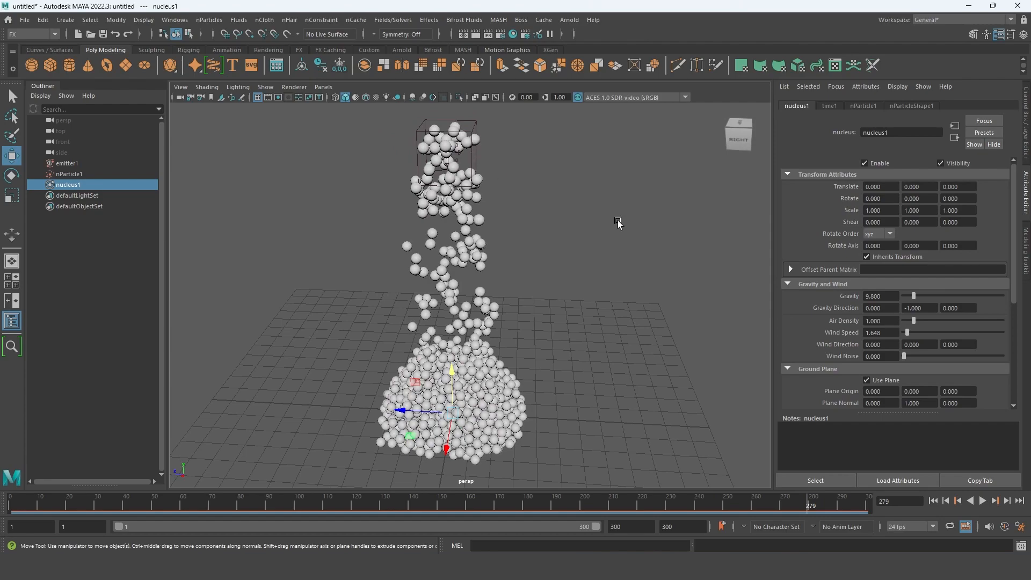
- Move emitter1 about 0.739 along the Z axis and undo the move
{"action": "left_click", "coordinate": [476, 172]}
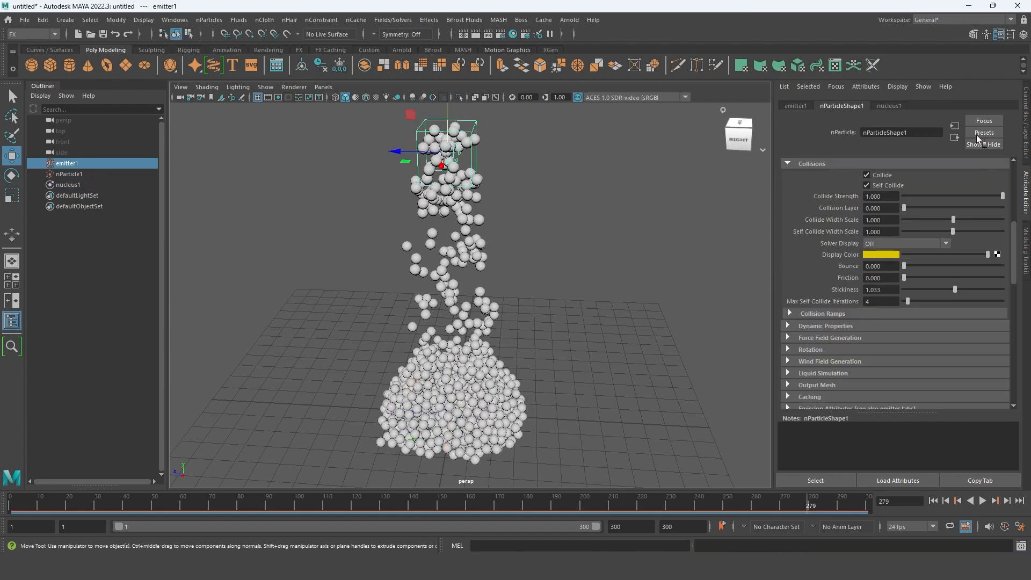
{"action": "key", "text": "ctrl+a"}
{"action": "left_click", "coordinate": [454, 127]}
{"action": "left_click_drag", "start_coordinate": [454, 127], "coordinate": [423, 127]}
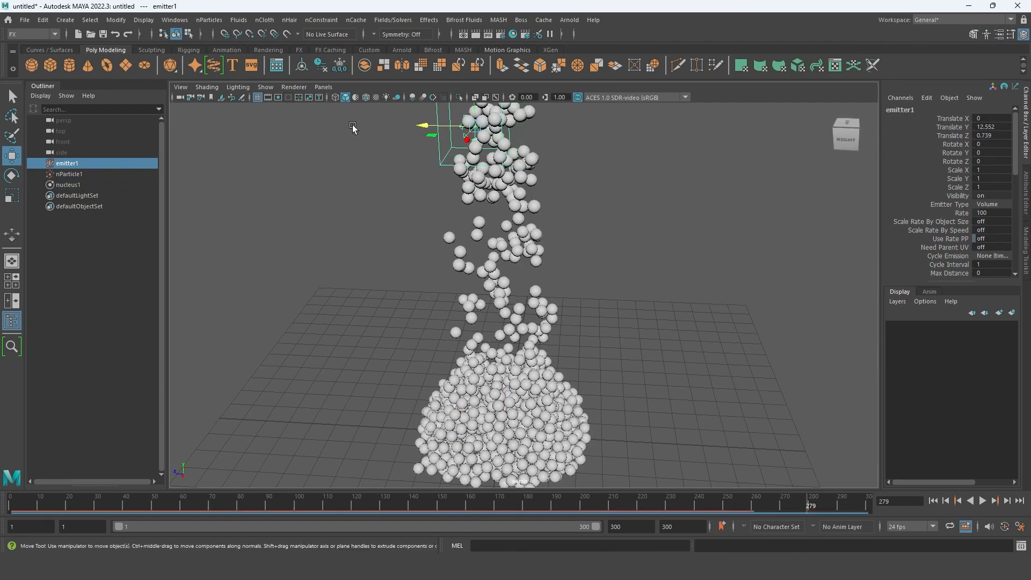
{"action": "key", "text": "ctrl+z"}
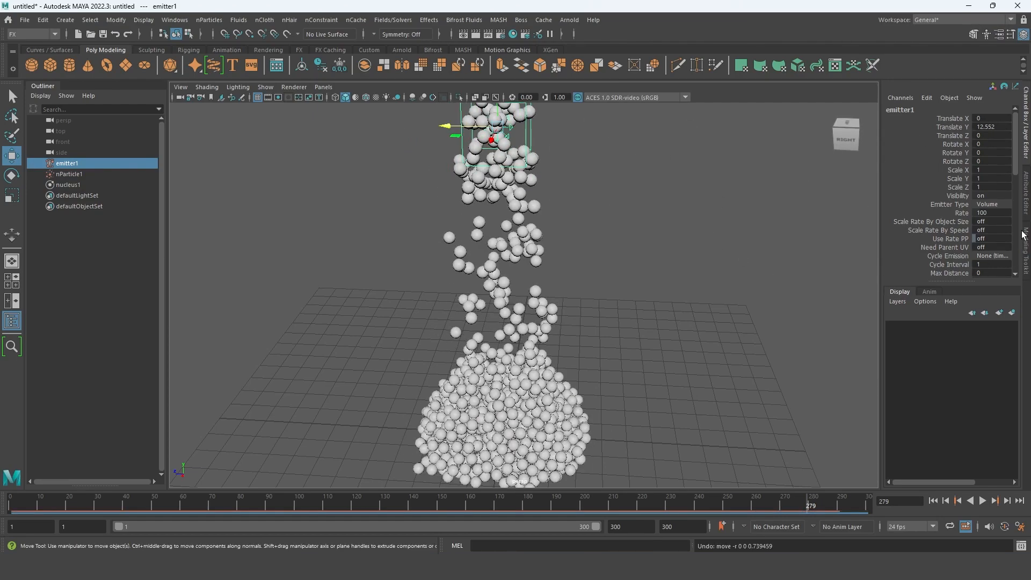
- Set the Z component of nucleus1's Wind Direction to 5
{"action": "left_click", "coordinate": [1024, 209]}
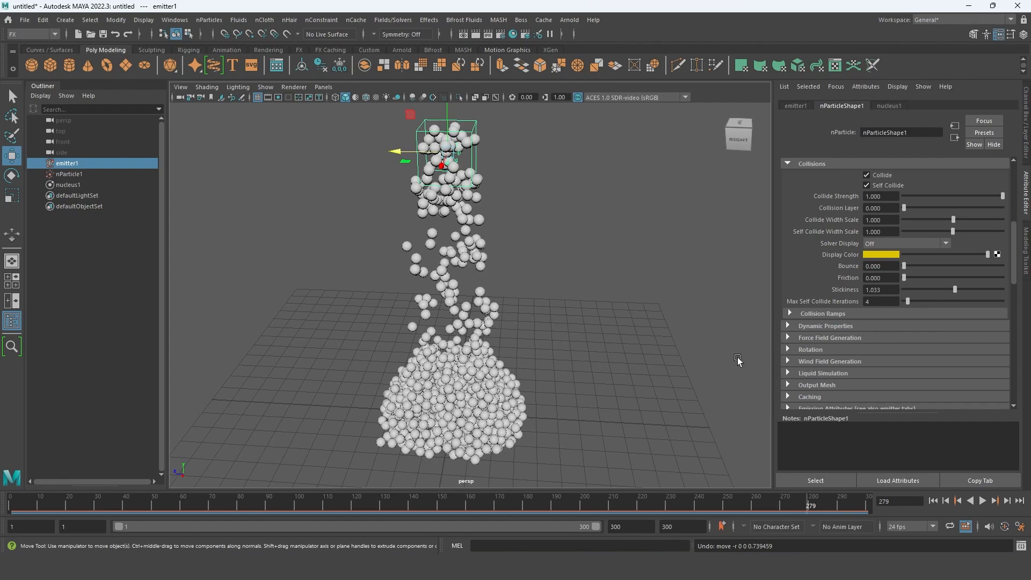
{"action": "scroll", "coordinate": [894, 298], "scroll_direction": "down", "scroll_amount": 2}
{"action": "scroll", "coordinate": [894, 304], "scroll_direction": "up", "scroll_amount": 4}
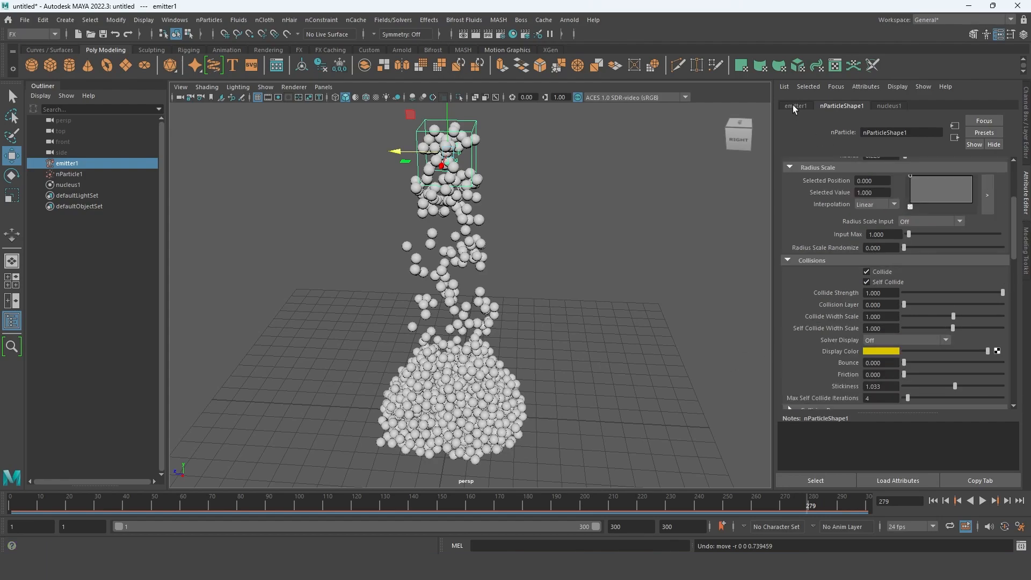
{"action": "left_click", "coordinate": [894, 105]}
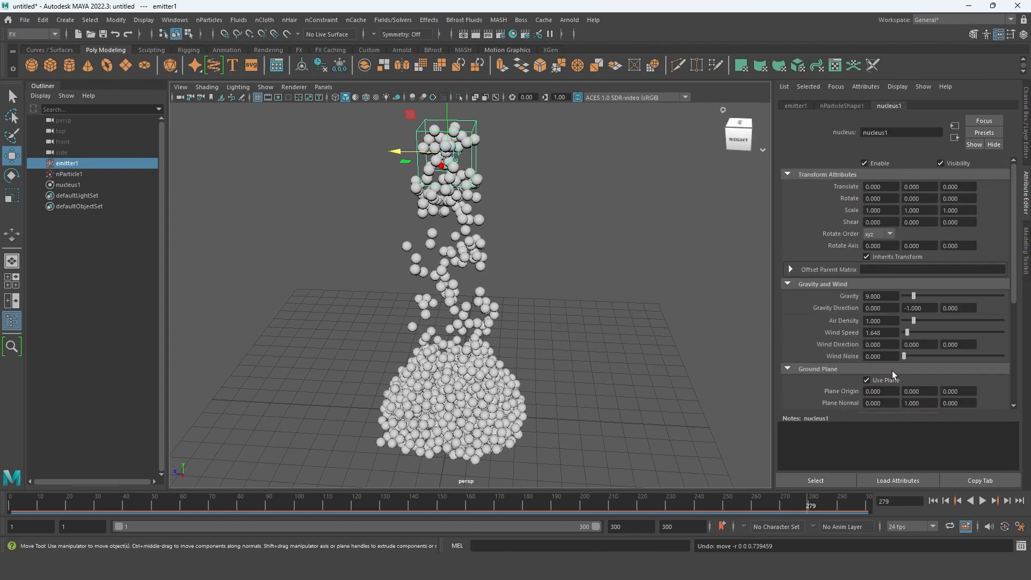
{"action": "left_click", "coordinate": [957, 344]}
{"action": "type", "text": "5"}
{"action": "key", "text": "Return"}
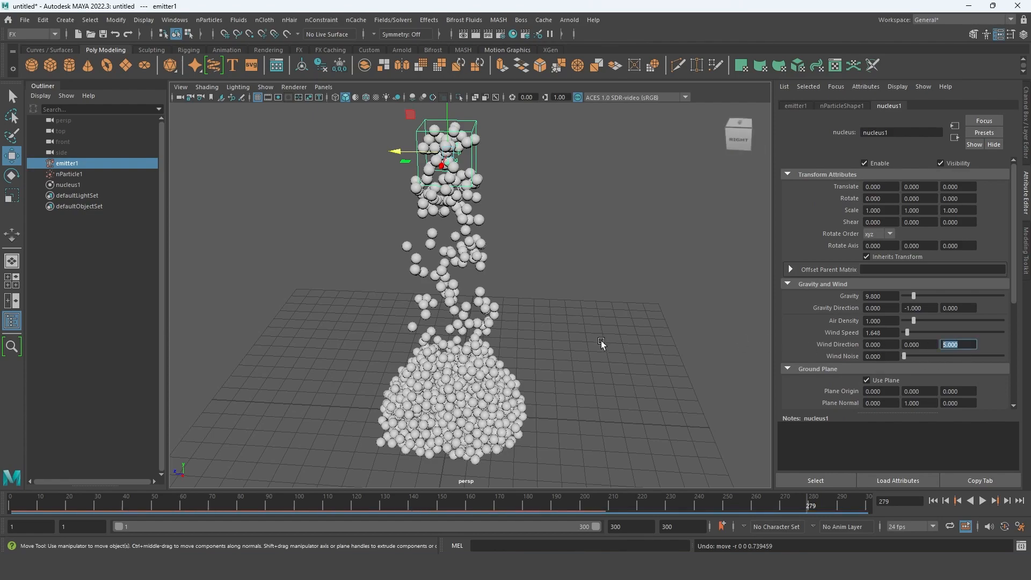
- Scrub the simulation back to frame 100, examining how the falling particles and the pile react to the wind
{"action": "middle_click_drag", "start_coordinate": [533, 305], "coordinate": [530, 340], "text": "alt"}
{"action": "scroll", "coordinate": [531, 340], "scroll_direction": "down", "scroll_amount": 3}
{"action": "left_click_drag", "start_coordinate": [530, 340], "coordinate": [558, 416], "text": "alt"}
{"action": "mouse_move", "coordinate": [696, 509]}
{"action": "left_mouse_down"}
{"action": "mouse_move", "coordinate": [263, 495]}
{"action": "mouse_move", "coordinate": [224, 480]}
{"action": "mouse_move", "coordinate": [295, 472]}
{"action": "left_mouse_up"}
{"action": "left_click_drag", "start_coordinate": [536, 395], "coordinate": [563, 394], "text": "alt"}
{"action": "left_click_drag", "start_coordinate": [620, 438], "coordinate": [615, 439], "text": "alt"}
{"action": "key", "text": "Return"}
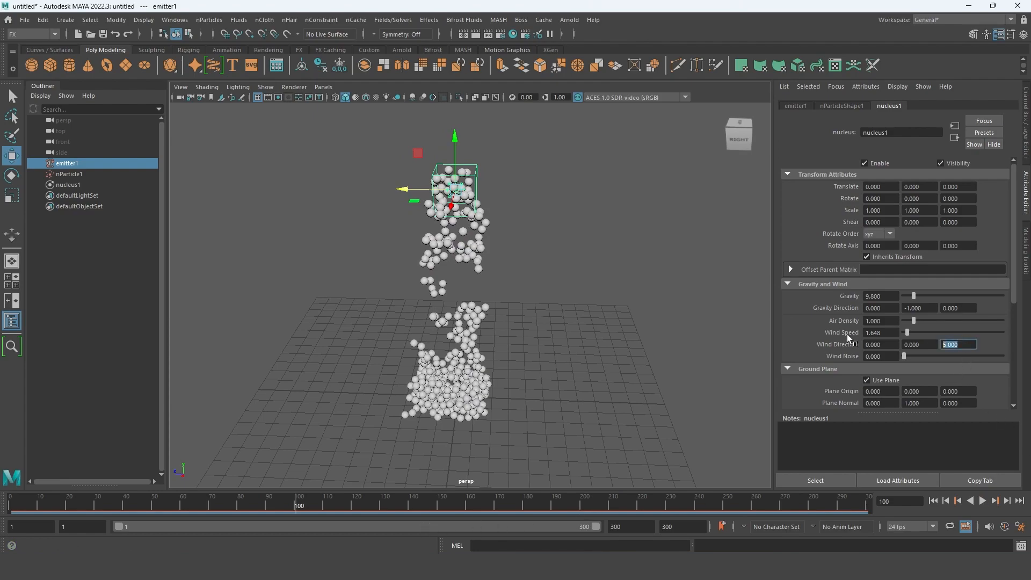
- Set the Z component of nucleus1's Wind Direction to 25 and replay the simulation from the start
{"action": "type", "text": "20"}
{"action": "key", "text": "BackSpace"}
{"action": "type", "text": "5"}
{"action": "key", "text": "Return"}
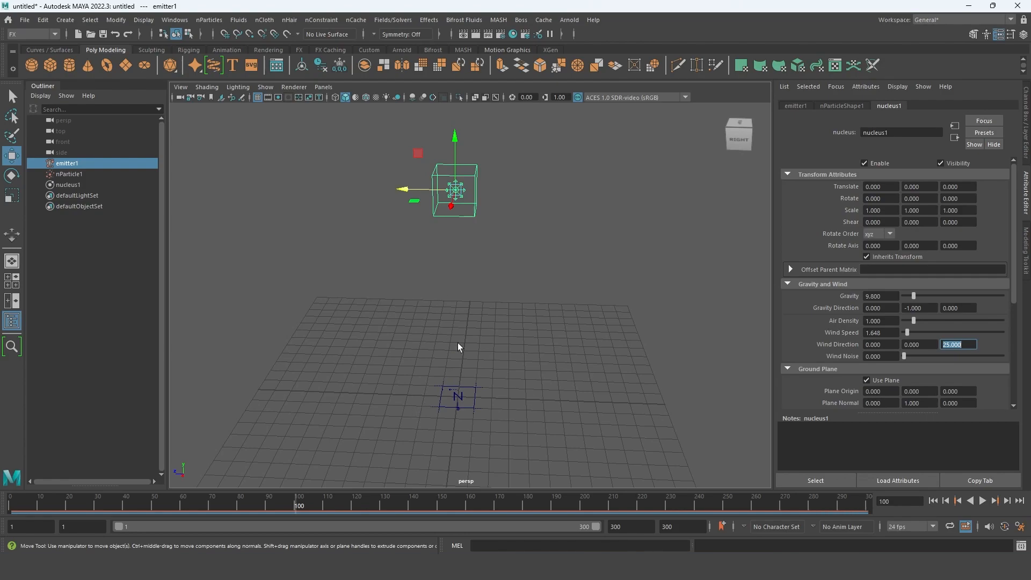
{"action": "left_click", "coordinate": [982, 500]}
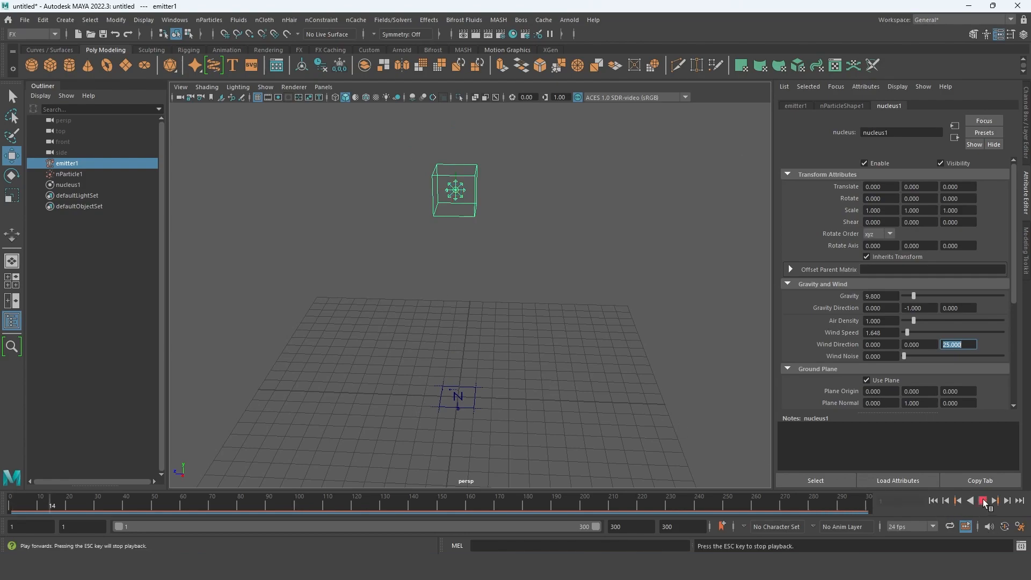
{"action": "left_click_drag", "start_coordinate": [461, 333], "coordinate": [601, 398], "text": "alt"}
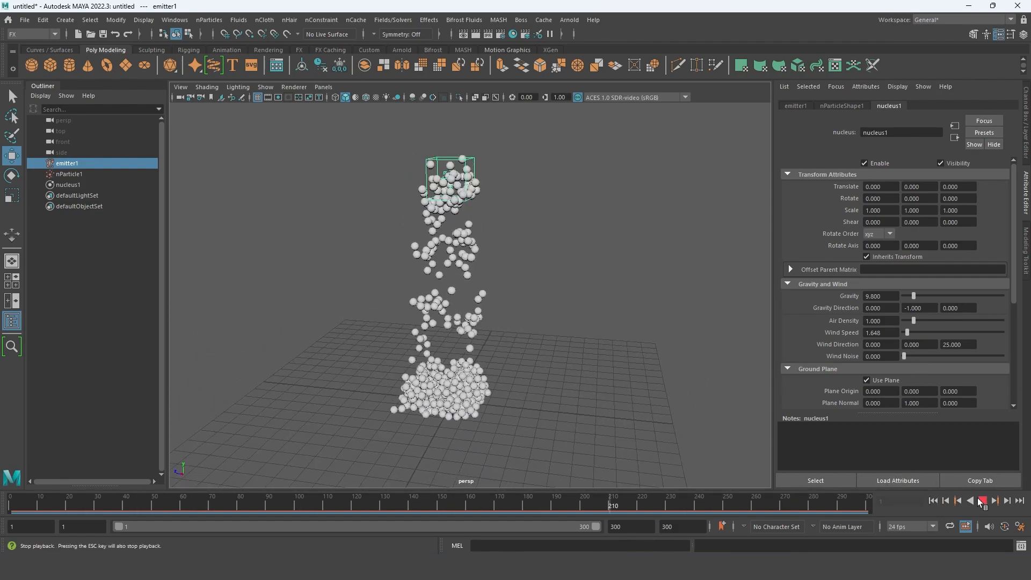
{"action": "left_click", "coordinate": [982, 500]}
{"action": "left_click", "coordinate": [934, 501]}
{"action": "left_click_drag", "start_coordinate": [418, 503], "coordinate": [530, 505]}
- Set nucleus1's Wind Noise to about 0.478 and replay the simulation to frame 245
{"action": "left_click_drag", "start_coordinate": [903, 356], "coordinate": [951, 358]}
{"action": "left_click", "coordinate": [933, 501]}
{"action": "left_click", "coordinate": [981, 500]}
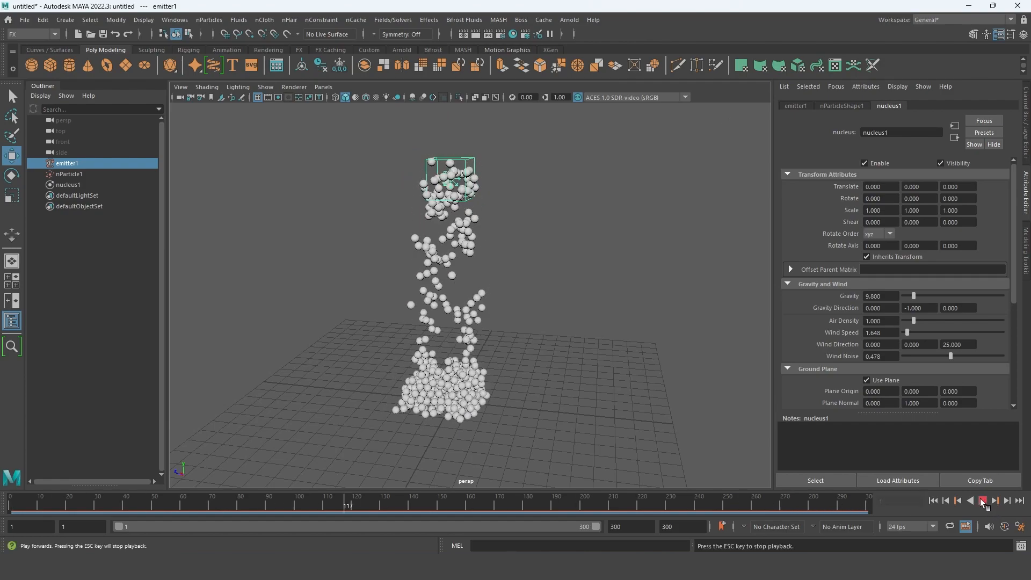
{"action": "left_click_drag", "start_coordinate": [448, 495], "coordinate": [712, 499]}
{"action": "mouse_move", "coordinate": [654, 454]}
{"action": "left_mouse_down", "text": "alt"}
{"action": "mouse_move", "coordinate": [394, 389]}
{"action": "mouse_move", "coordinate": [430, 396]}
{"action": "left_mouse_up", "text": "alt"}
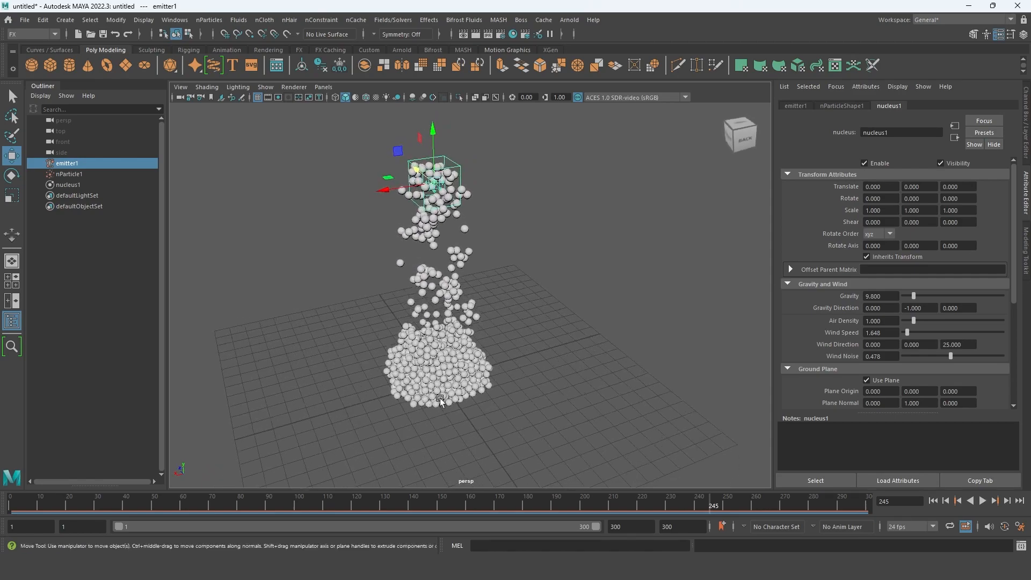
- Set the Z component of nucleus1's Wind Direction to 100
{"action": "double_click", "coordinate": [963, 346]}
{"action": "type", "text": "100"}
{"action": "key", "text": "Return"}
{"action": "mouse_move", "coordinate": [475, 392]}
{"action": "left_mouse_down", "text": "alt"}
{"action": "mouse_move", "coordinate": [576, 398]}
{"action": "mouse_move", "coordinate": [575, 427]}
{"action": "mouse_move", "coordinate": [484, 402]}
{"action": "left_mouse_up", "text": "alt"}
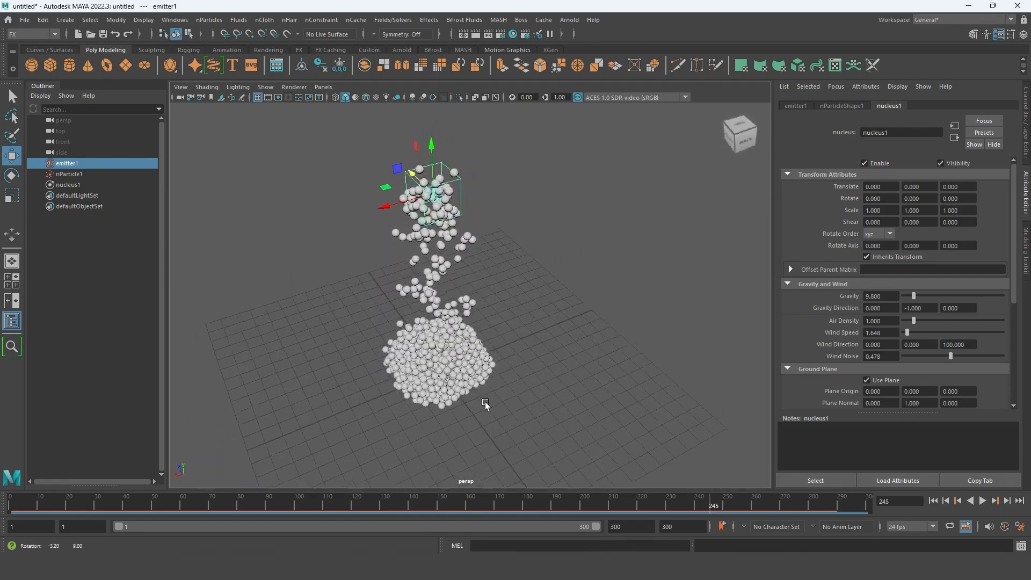
- Scrub the simulation to frame 287 and examine the particle pile from several sides
{"action": "left_click_drag", "start_coordinate": [634, 503], "coordinate": [853, 504]}
{"action": "left_click_drag", "start_coordinate": [379, 334], "coordinate": [454, 365], "text": "alt"}
{"action": "left_click_drag", "start_coordinate": [656, 502], "coordinate": [831, 503]}
{"action": "left_click_drag", "start_coordinate": [441, 400], "coordinate": [436, 364], "text": "alt"}
{"action": "middle_click_drag", "start_coordinate": [436, 364], "coordinate": [454, 384], "text": "alt"}
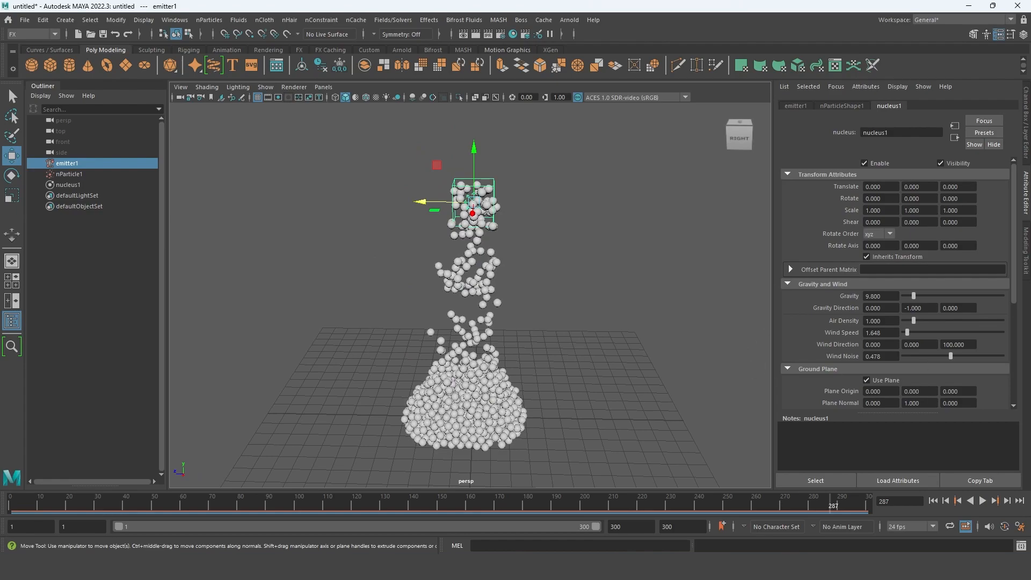
{"action": "middle_click_drag", "start_coordinate": [523, 287], "coordinate": [526, 298], "text": "alt"}
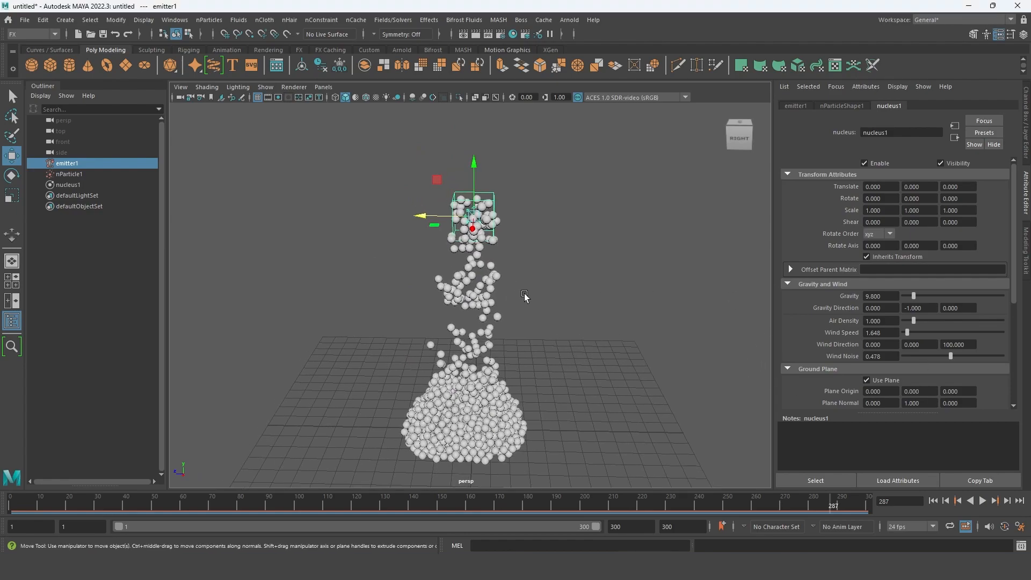
{"action": "scroll", "coordinate": [463, 302], "scroll_direction": "down", "scroll_amount": 5}
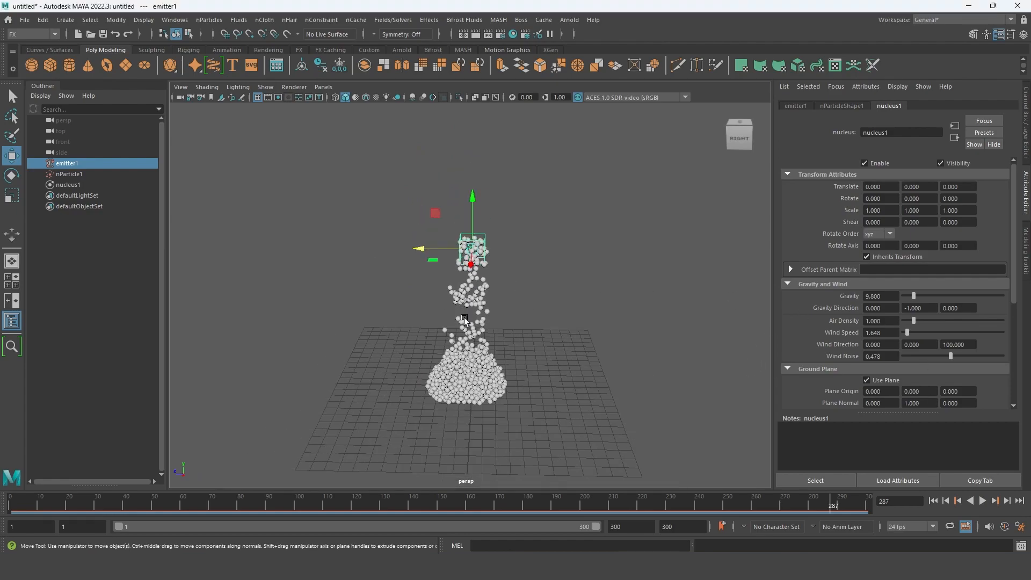
- Delete emitter1, nParticle1 and nucleus1 from the scene
{"action": "left_click", "coordinate": [76, 182], "text": "shift"}
{"action": "key", "text": "Delete"}
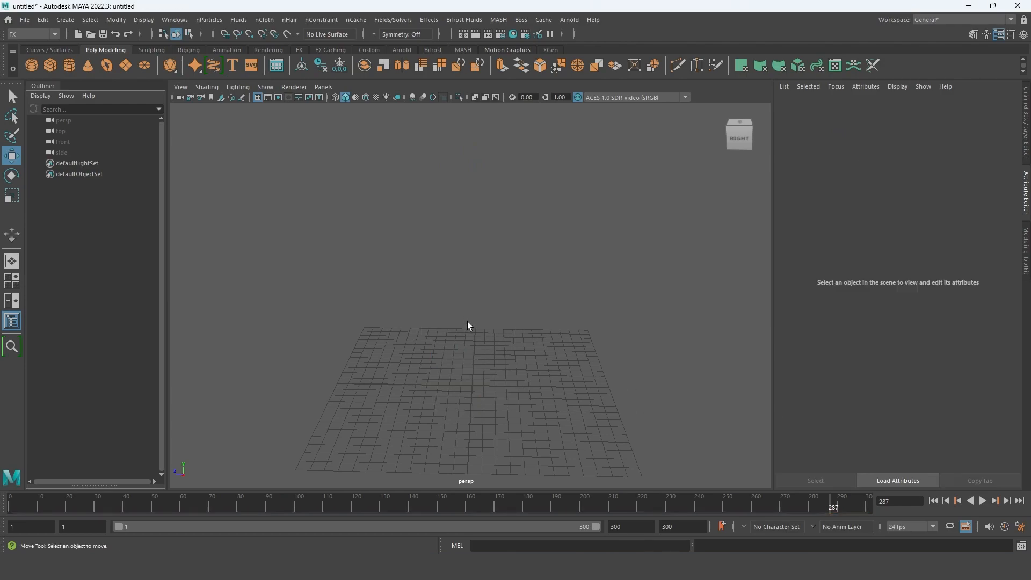
{"action": "left_click_drag", "start_coordinate": [423, 353], "coordinate": [462, 385], "text": "alt"}
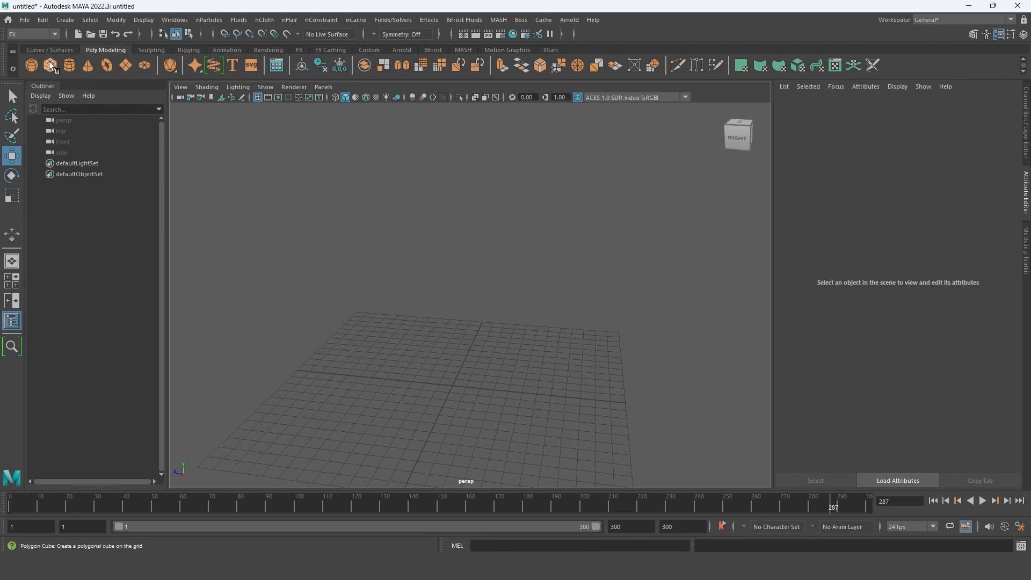
- Open the options for emitting nParticles from an object and name the emitter Plane_Emitter
{"action": "left_click", "coordinate": [234, 22]}
{"action": "mouse_move", "coordinate": [217, 20]}
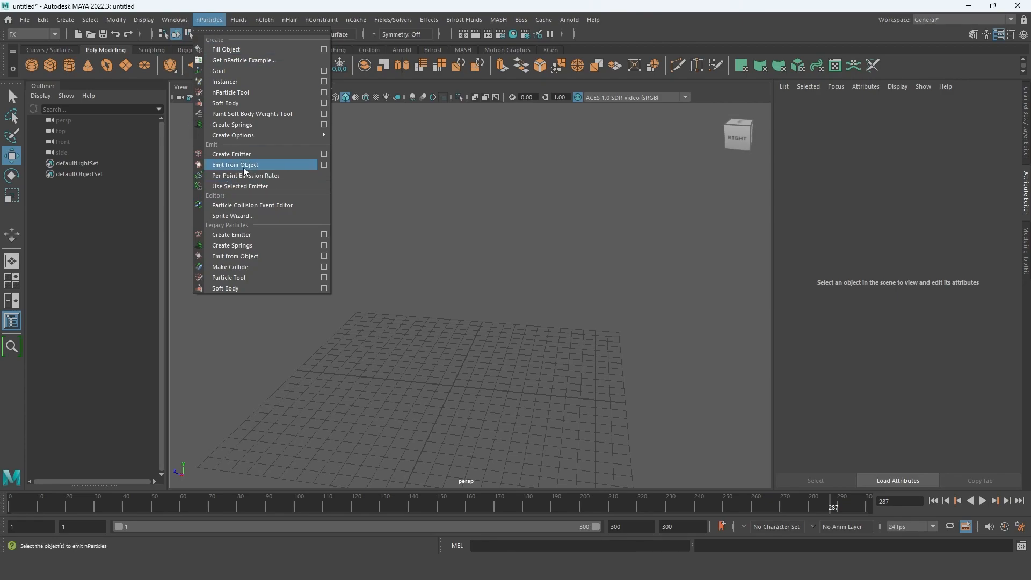
{"action": "left_click", "coordinate": [324, 164]}
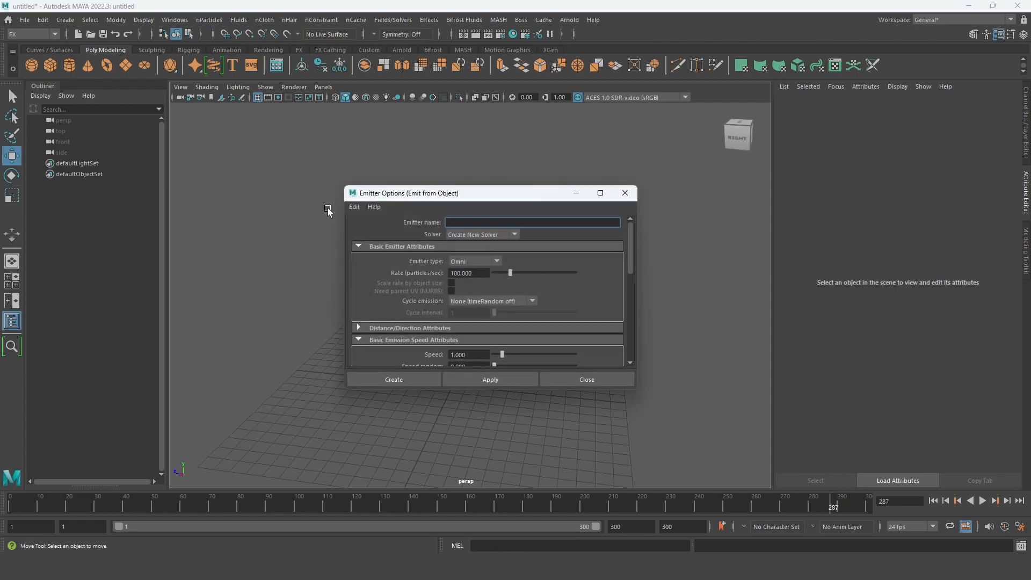
{"action": "left_click", "coordinate": [511, 234]}
{"action": "left_click", "coordinate": [514, 233]}
{"action": "left_click", "coordinate": [464, 222]}
- Set the emitter type to Surface with Create New Solver and try to create the emitter
{"action": "left_click", "coordinate": [496, 261]}
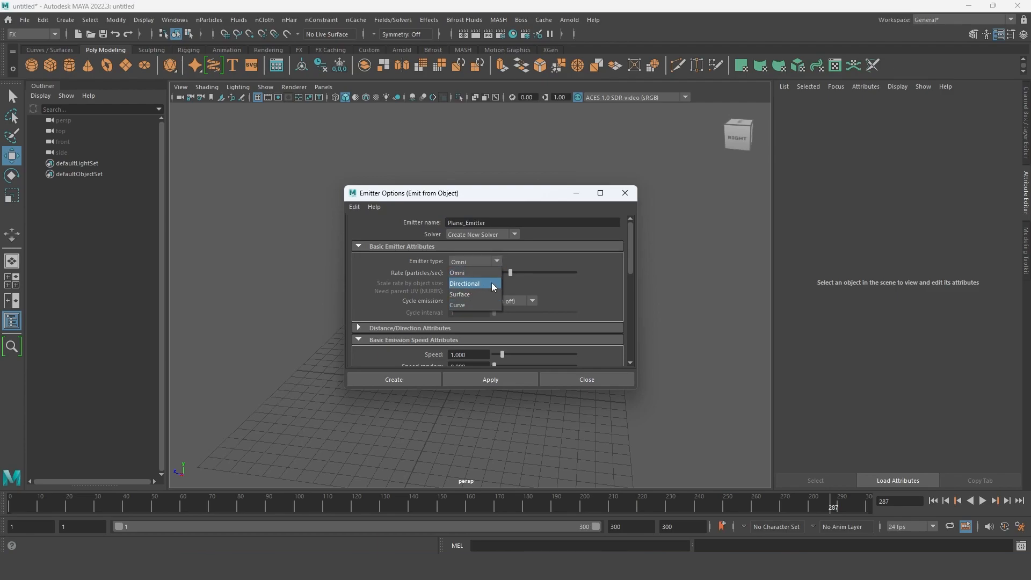
{"action": "left_click", "coordinate": [472, 295]}
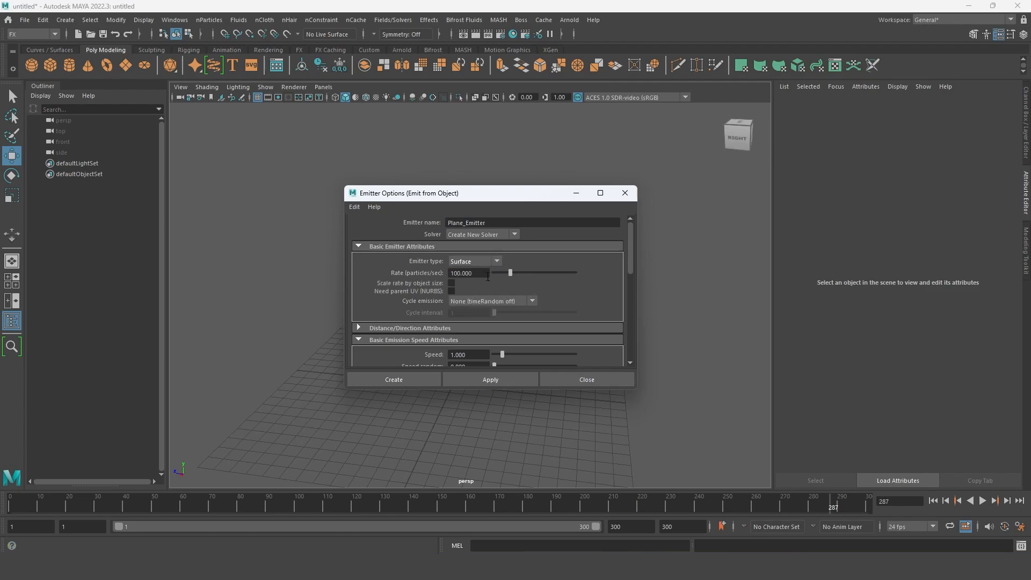
{"action": "left_click", "coordinate": [519, 235]}
{"action": "left_click", "coordinate": [517, 229]}
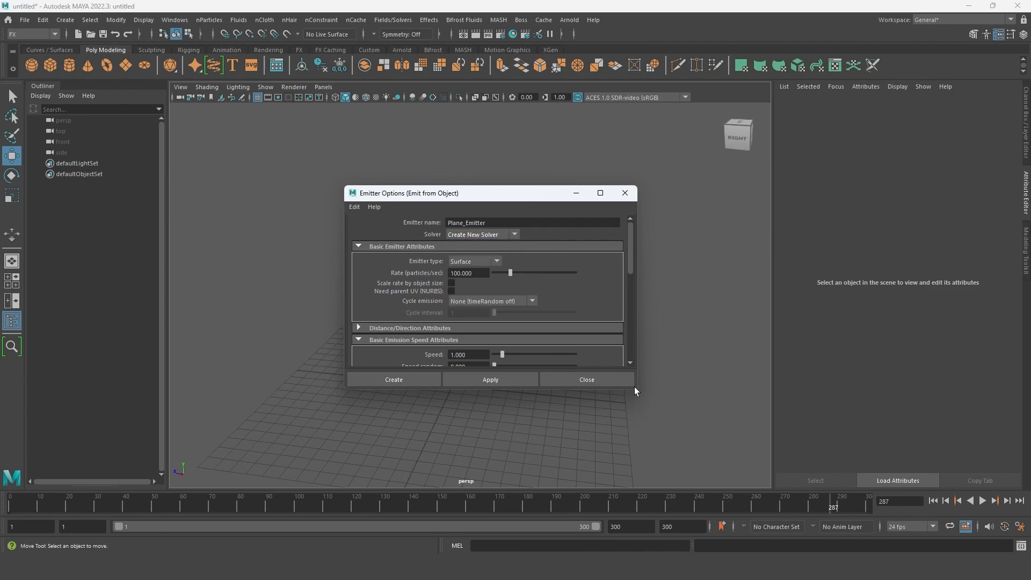
{"action": "left_click_drag", "start_coordinate": [636, 390], "coordinate": [665, 486]}
{"action": "left_click_drag", "start_coordinate": [495, 193], "coordinate": [480, 135]}
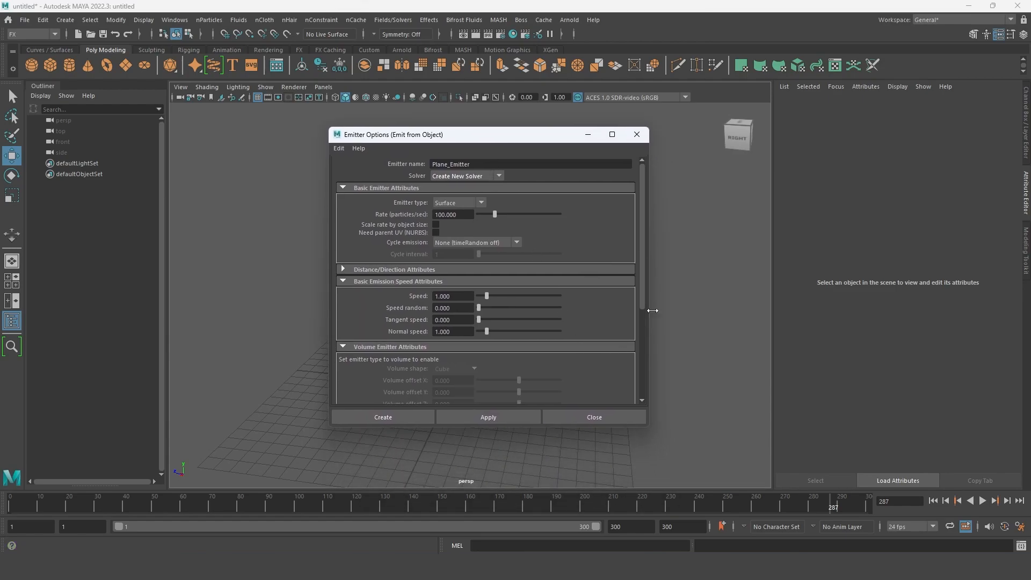
{"action": "left_click_drag", "start_coordinate": [644, 272], "coordinate": [632, 254]}
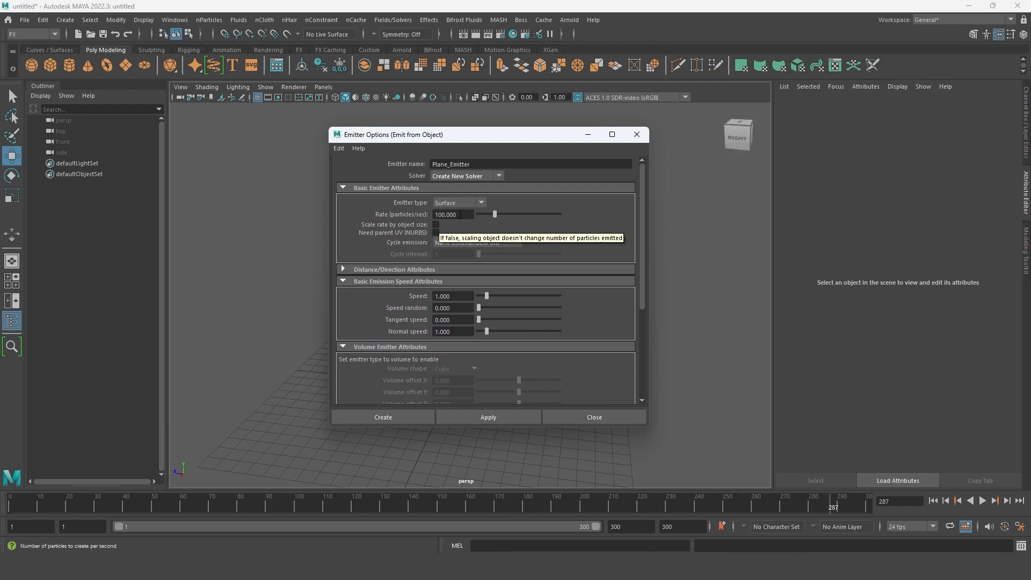
{"action": "left_click", "coordinate": [409, 418]}
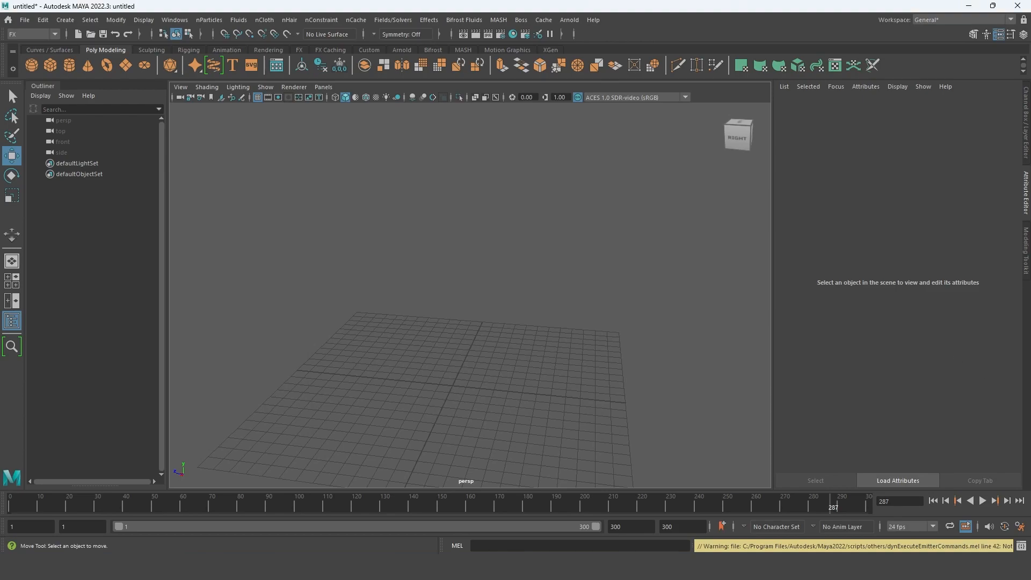
- Delete the restored emitter, particle object and nucleus to empty the scene
{"action": "middle_click_drag", "start_coordinate": [539, 275], "coordinate": [535, 293], "text": "alt"}
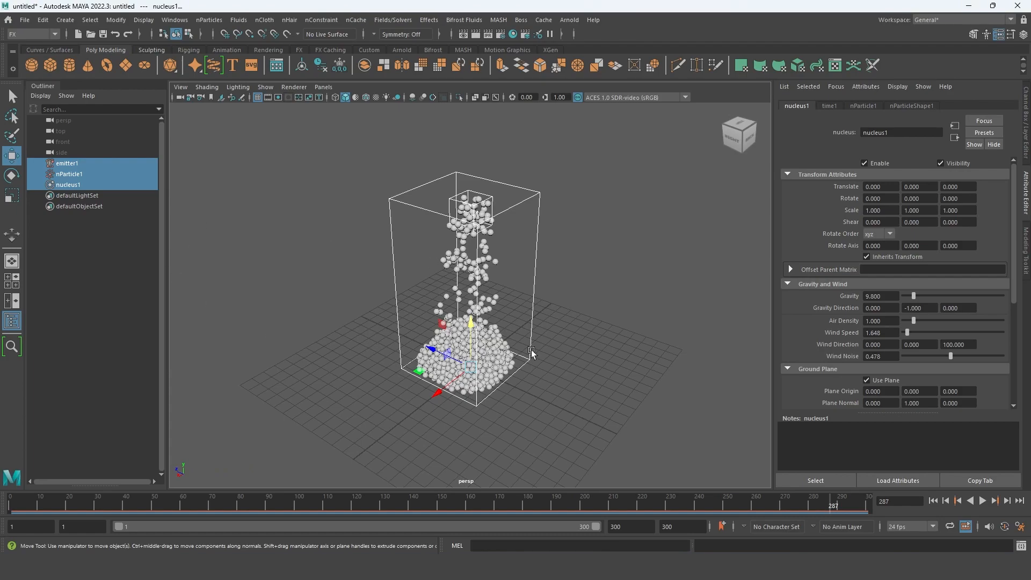
{"action": "key", "text": "Delete"}
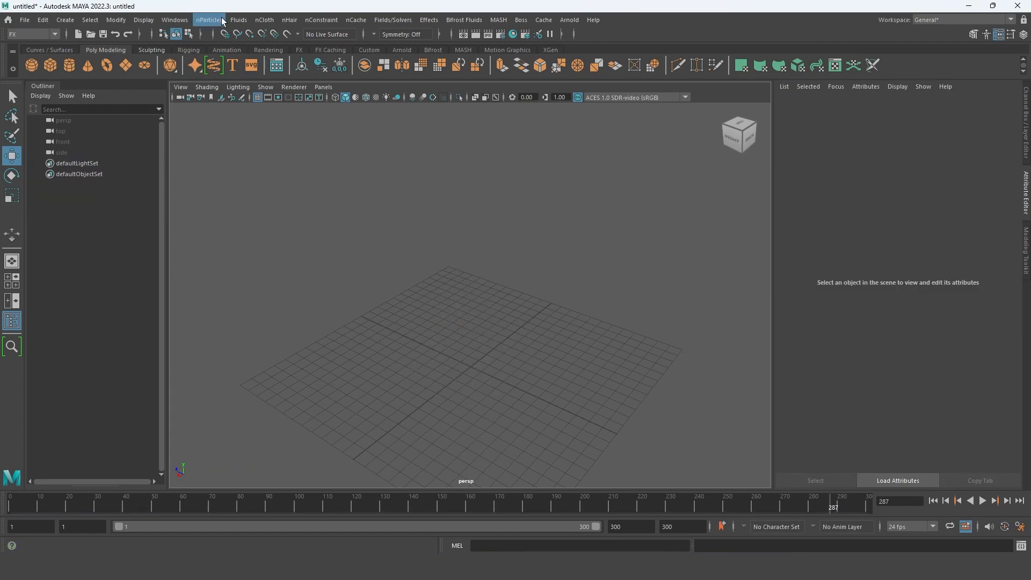
- Create a polygon plane on the grid and scale it uniformly to about 23.39
{"action": "left_click", "coordinate": [123, 67]}
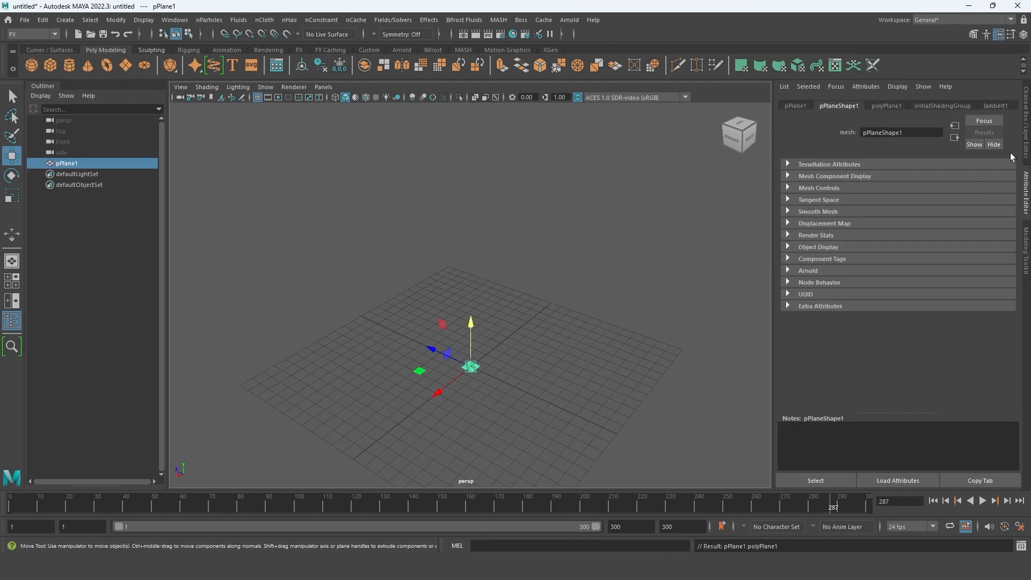
{"action": "left_click", "coordinate": [1026, 142]}
{"action": "key", "text": "r"}
{"action": "left_click_drag", "start_coordinate": [524, 389], "coordinate": [771, 414]}
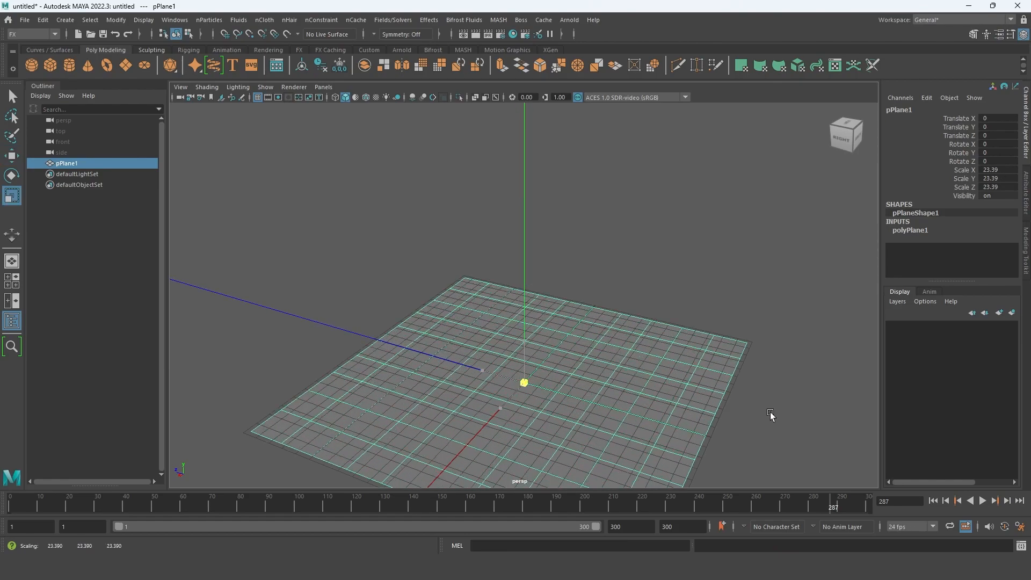
- Raise the plane above the grid to a Translate Y of about 14.34
{"action": "key", "text": "w"}
{"action": "left_click_drag", "start_coordinate": [514, 343], "coordinate": [514, 190]}
{"action": "left_click_drag", "start_coordinate": [553, 230], "coordinate": [502, 281], "text": "alt"}
{"action": "left_click_drag", "start_coordinate": [510, 222], "coordinate": [525, 179]}
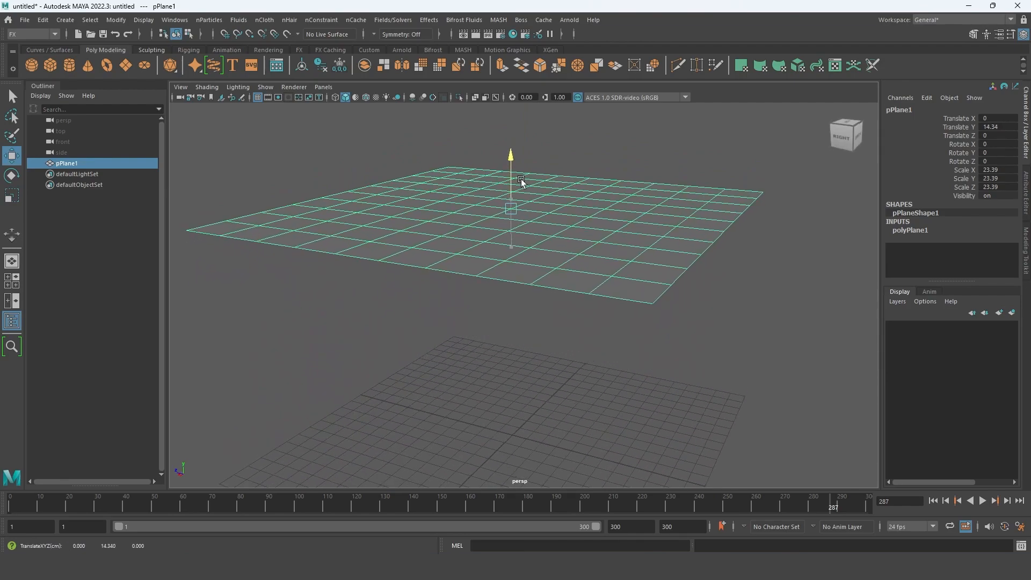
- Flip the plane with a Rotate Z of -180 and raise it to a Translate Y of about 16.82
{"action": "key", "text": "e"}
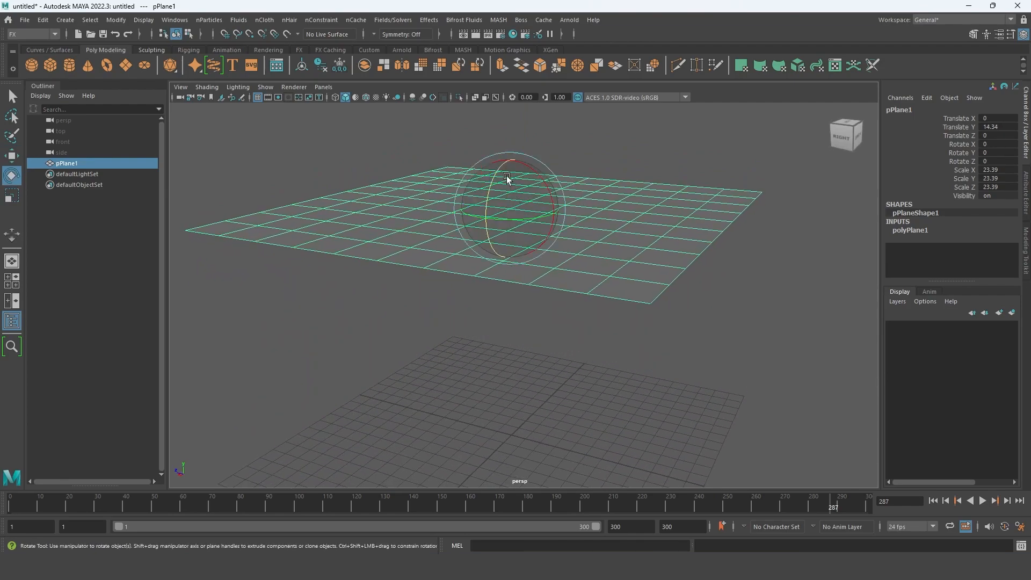
{"action": "left_click_drag", "start_coordinate": [500, 170], "coordinate": [799, 182]}
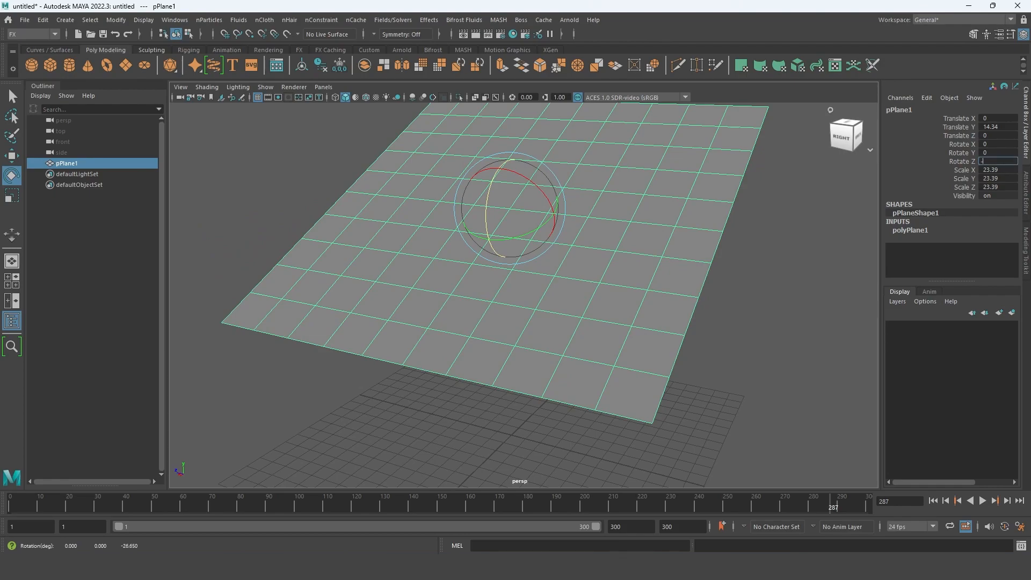
{"action": "key", "text": "Return"}
{"action": "left_click_drag", "start_coordinate": [659, 364], "coordinate": [521, 181], "text": "alt"}
{"action": "key", "text": "w"}
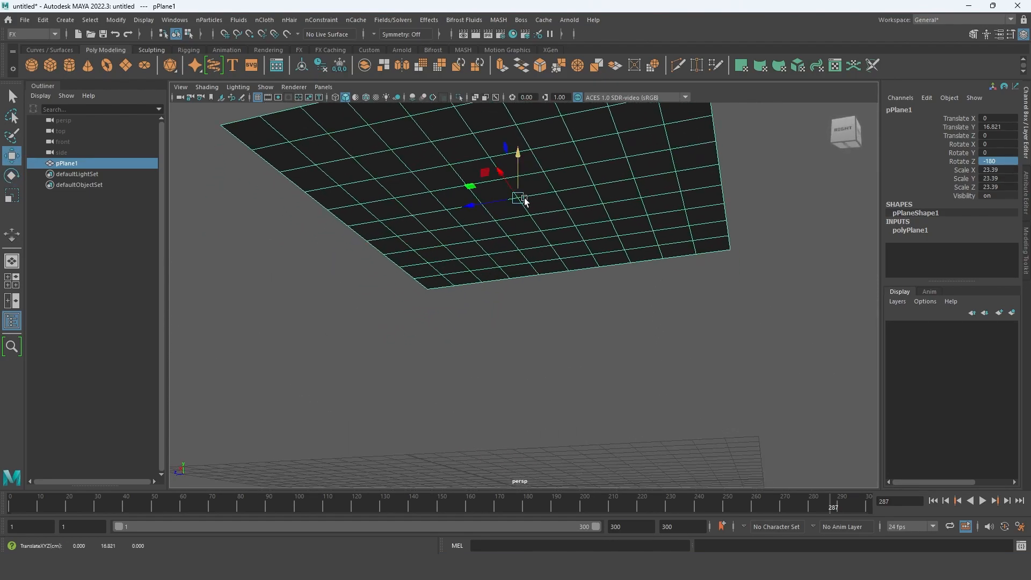
- Create an nParticle emitter from the plane with emitter type Surface, a rate of 100 particles/sec and a new solver
{"action": "scroll", "coordinate": [529, 227], "scroll_direction": "down", "scroll_amount": 5}
{"action": "left_click_drag", "start_coordinate": [531, 227], "coordinate": [529, 269], "text": "alt"}
{"action": "scroll", "coordinate": [528, 250], "scroll_direction": "up", "scroll_amount": 3}
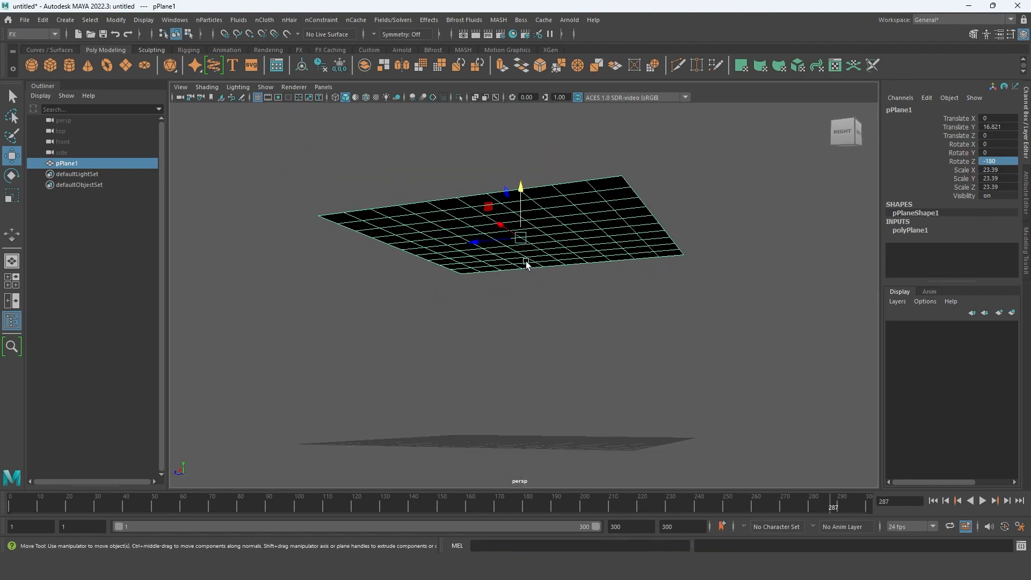
{"action": "left_click", "coordinate": [217, 22]}
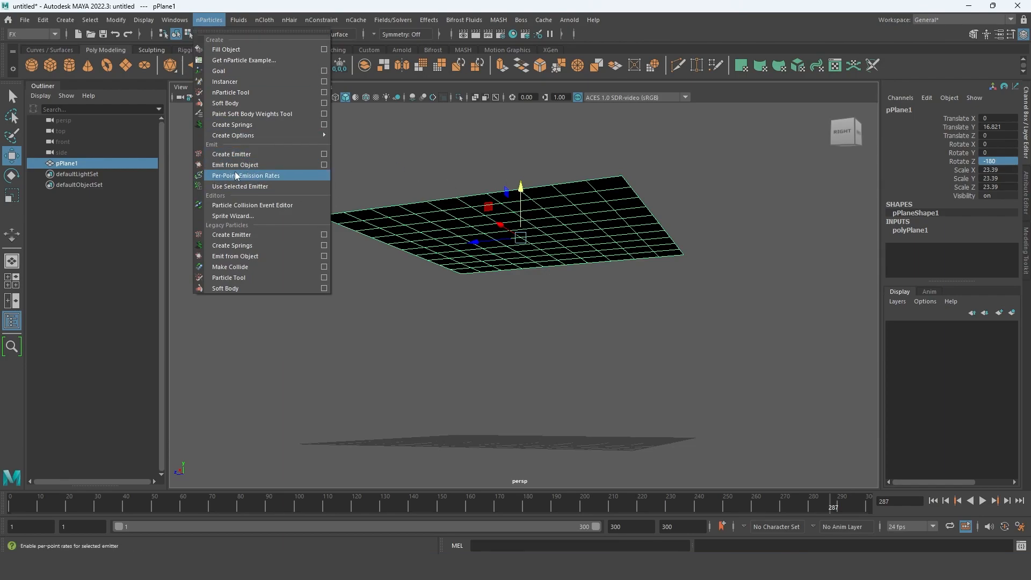
{"action": "left_click", "coordinate": [324, 165]}
{"action": "left_click_drag", "start_coordinate": [656, 132], "coordinate": [683, 144]}
{"action": "left_click_drag", "start_coordinate": [524, 218], "coordinate": [498, 189], "text": "alt"}
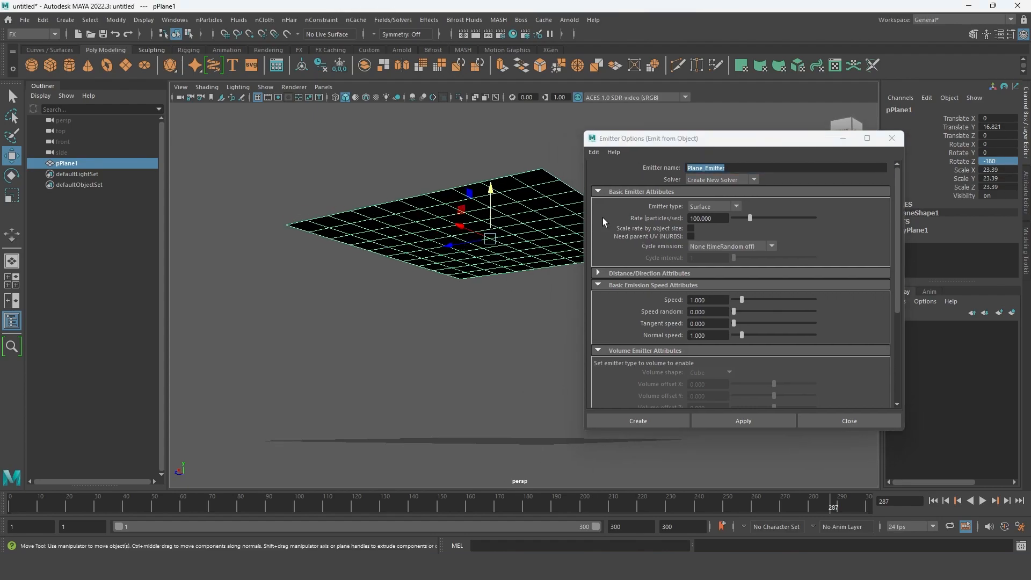
{"action": "left_click_drag", "start_coordinate": [484, 236], "coordinate": [468, 236], "text": "alt"}
{"action": "left_click", "coordinate": [733, 206]}
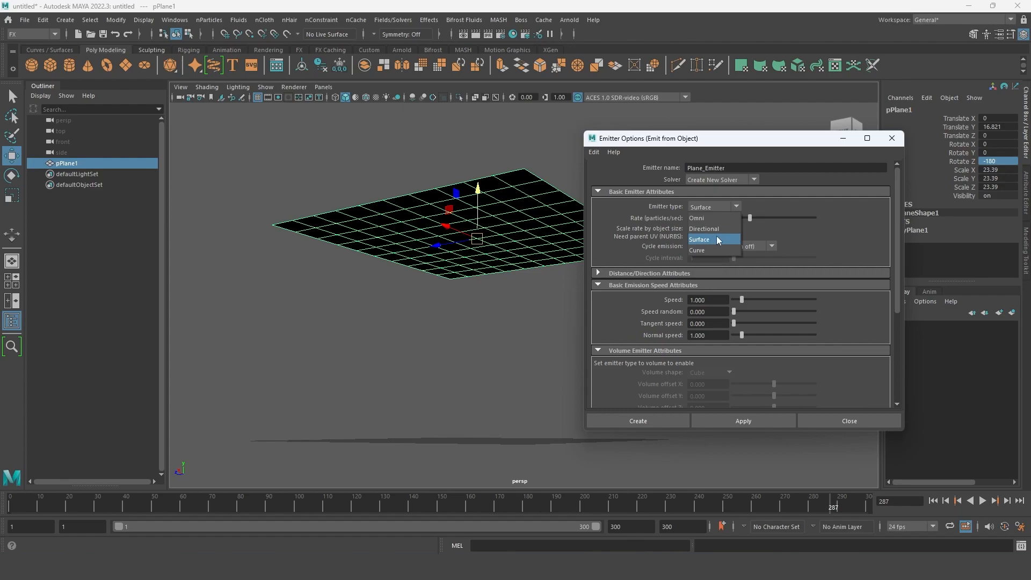
{"action": "left_click_drag", "start_coordinate": [481, 220], "coordinate": [445, 227], "text": "alt"}
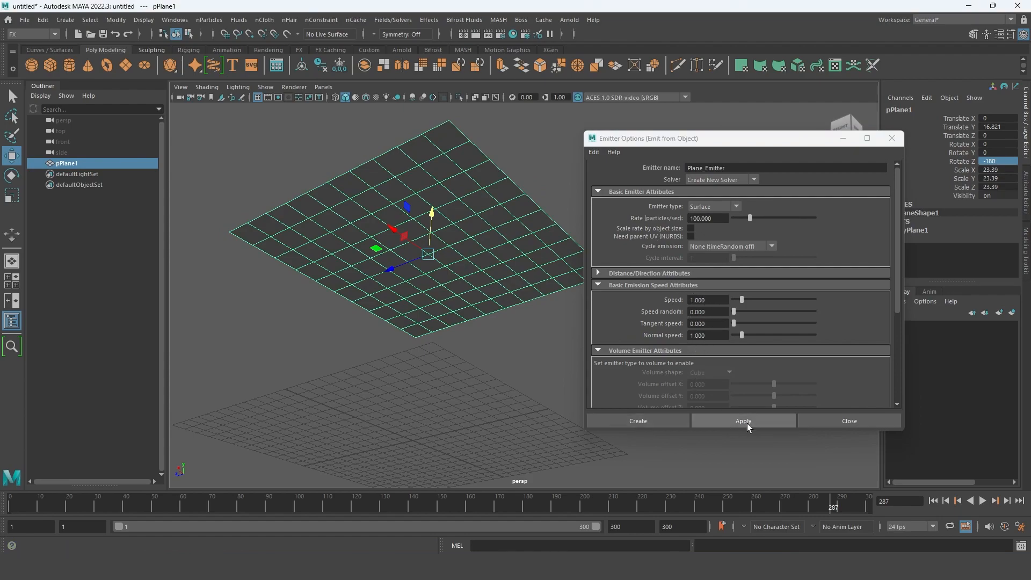
{"action": "left_click", "coordinate": [656, 421]}
- Play the surface emission from the first frame, inspect the falling particles from several angles, and stop playback at frame 175
{"action": "left_click_drag", "start_coordinate": [419, 338], "coordinate": [508, 345], "text": "alt"}
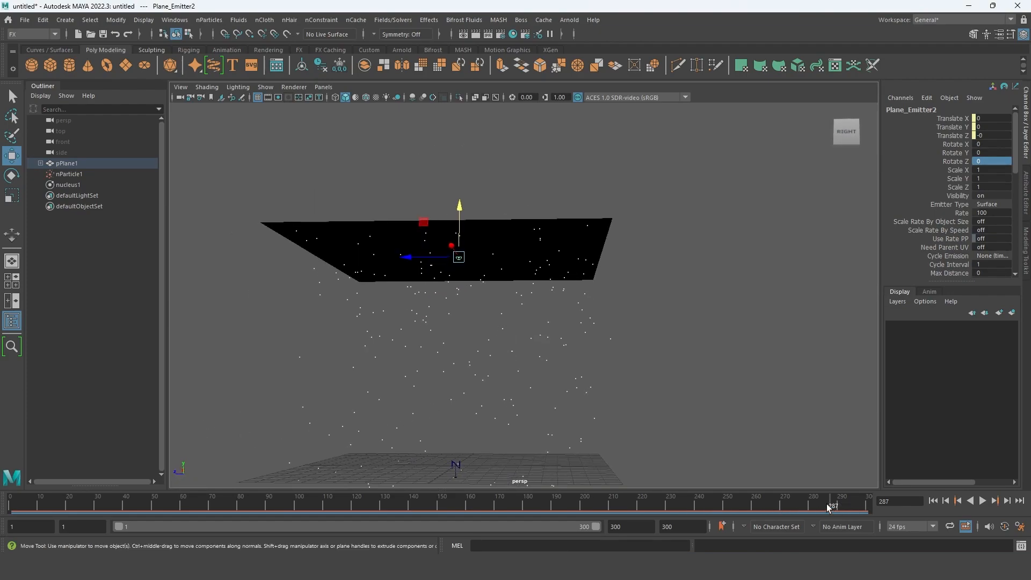
{"action": "left_click_drag", "start_coordinate": [775, 479], "coordinate": [543, 299], "text": "alt"}
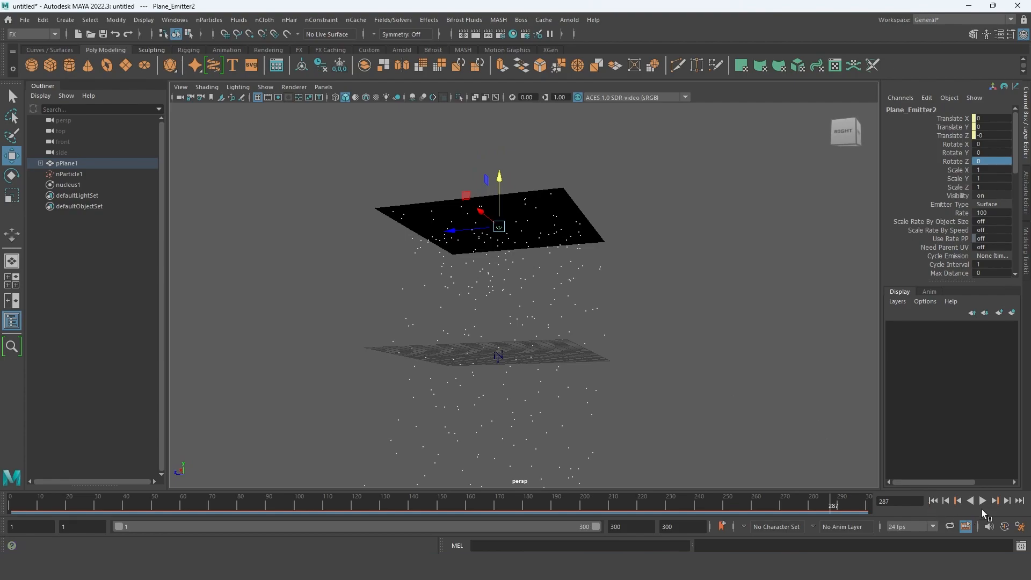
{"action": "left_click", "coordinate": [933, 501]}
{"action": "left_click", "coordinate": [982, 500]}
{"action": "left_click_drag", "start_coordinate": [486, 267], "coordinate": [494, 233], "text": "alt"}
{"action": "middle_click_drag", "start_coordinate": [495, 232], "coordinate": [510, 366], "text": "alt"}
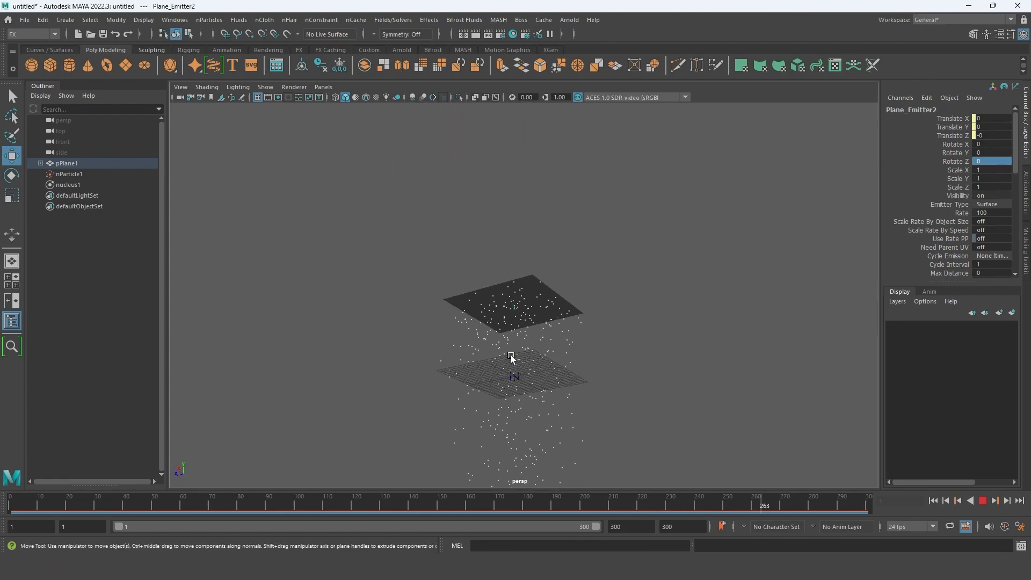
{"action": "scroll", "coordinate": [514, 338], "scroll_direction": "up", "scroll_amount": 5}
{"action": "scroll", "coordinate": [542, 343], "scroll_direction": "up", "scroll_amount": 4}
{"action": "middle_click_drag", "start_coordinate": [578, 357], "coordinate": [553, 328], "text": "alt"}
{"action": "scroll", "coordinate": [557, 346], "scroll_direction": "down", "scroll_amount": 3}
{"action": "left_click", "coordinate": [982, 500]}
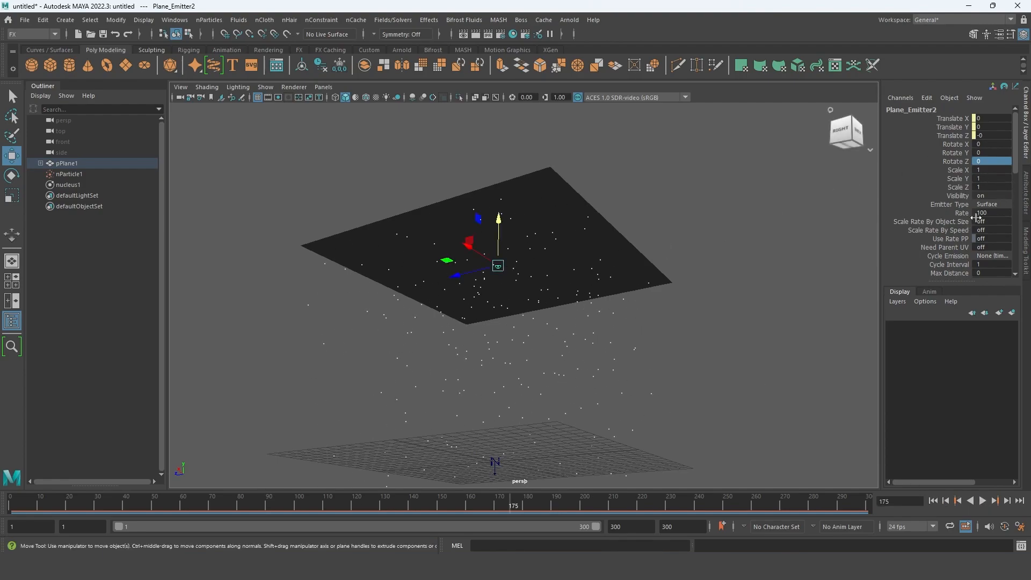
- Enable Self Collide in the collision settings of the nParticle shape
{"action": "left_click", "coordinate": [69, 173]}
{"action": "left_click_drag", "start_coordinate": [572, 298], "coordinate": [572, 247], "text": "alt"}
{"action": "scroll", "coordinate": [590, 258], "scroll_direction": "down", "scroll_amount": 3}
{"action": "left_click", "coordinate": [1025, 188]}
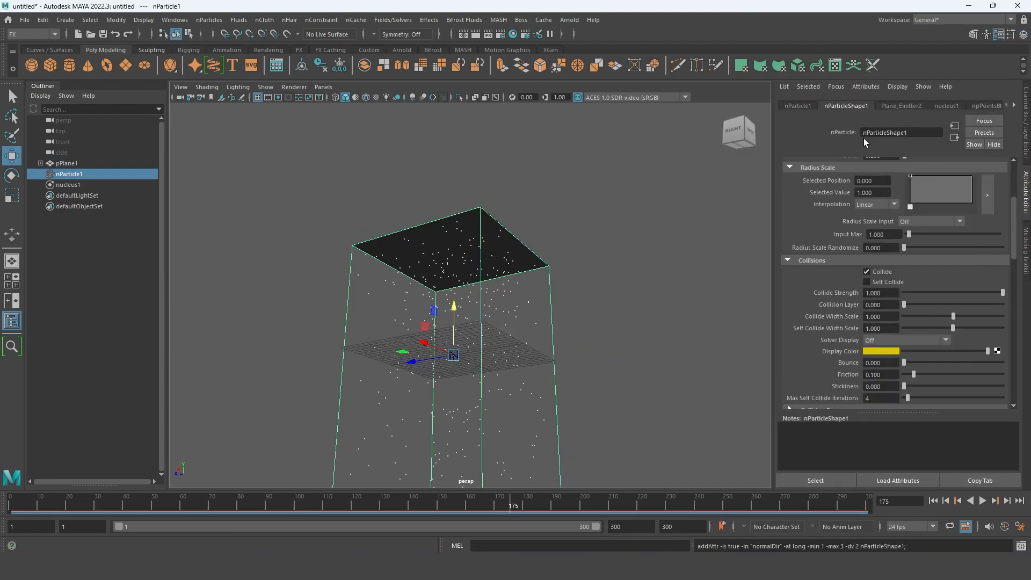
{"action": "scroll", "coordinate": [912, 311], "scroll_direction": "up", "scroll_amount": 4}
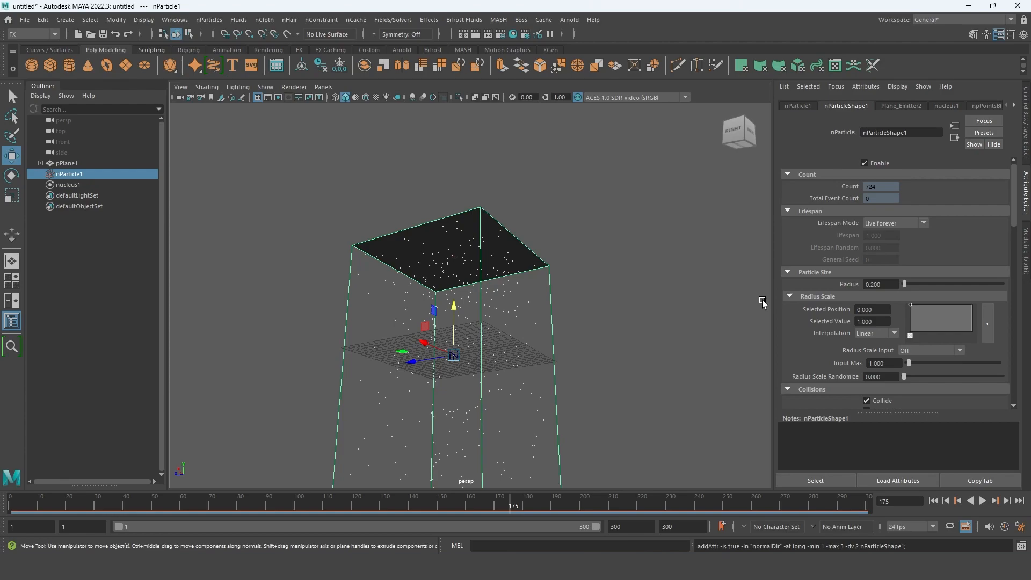
{"action": "scroll", "coordinate": [865, 290], "scroll_direction": "down", "scroll_amount": 6}
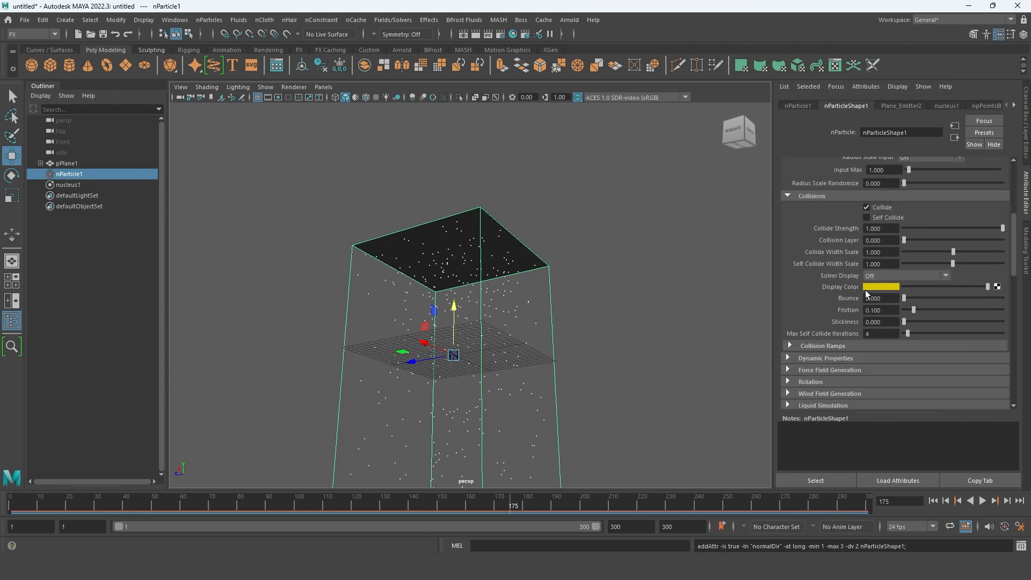
{"action": "left_click", "coordinate": [878, 214]}
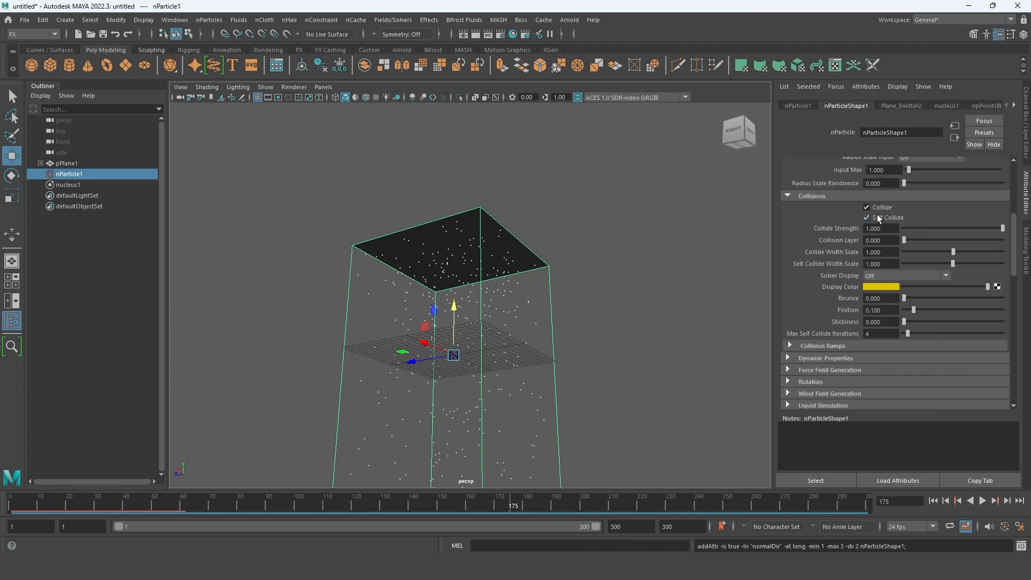
{"action": "left_click_drag", "start_coordinate": [497, 321], "coordinate": [492, 335], "text": "alt"}
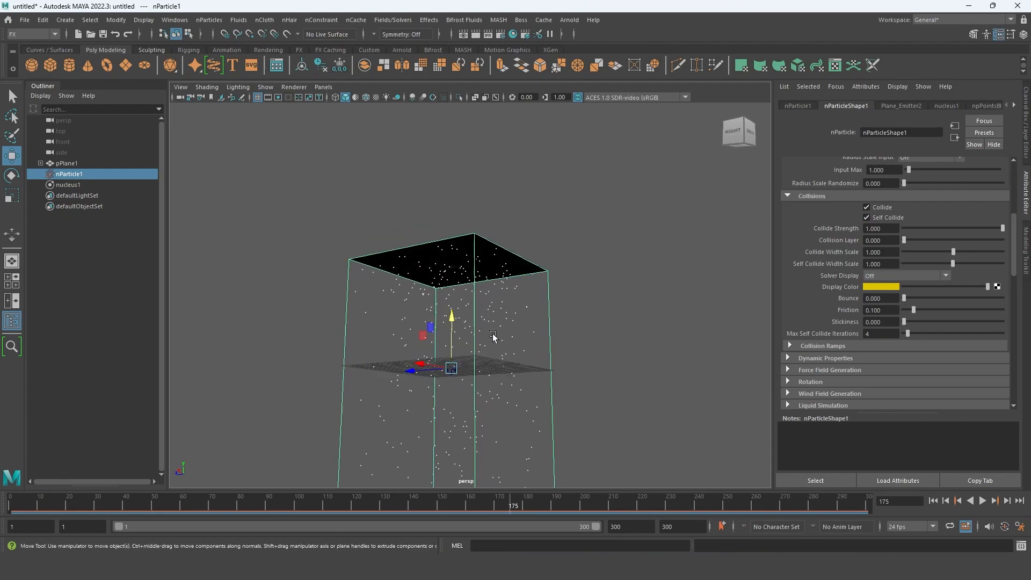
- Review the emitter settings and the nParticle shape's lifespan, particle size, collision and shading attributes
{"action": "left_click", "coordinate": [906, 106]}
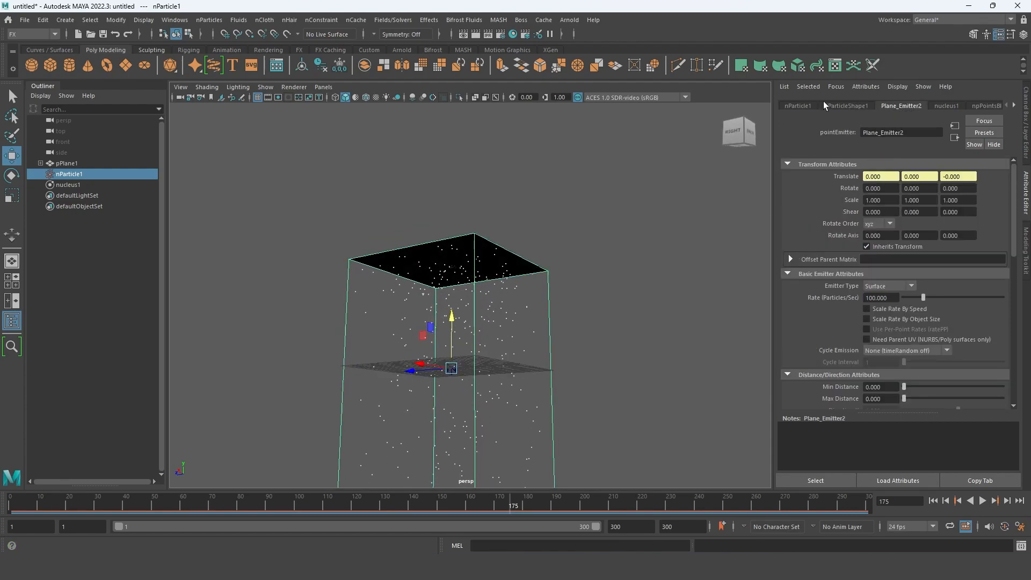
{"action": "left_click", "coordinate": [800, 106]}
{"action": "left_click", "coordinate": [856, 106]}
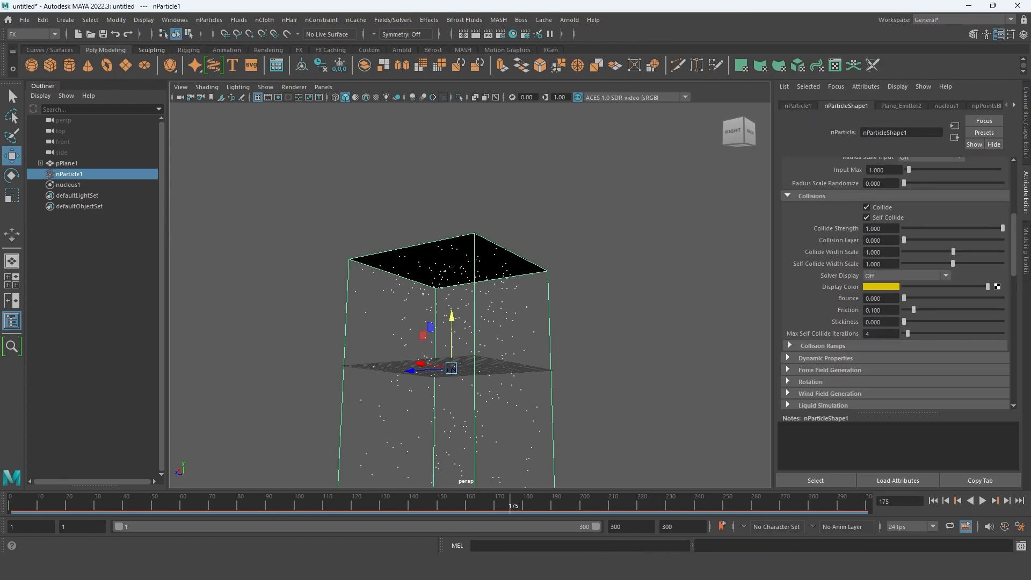
{"action": "scroll", "coordinate": [881, 247], "scroll_direction": "up", "scroll_amount": 5}
{"action": "scroll", "coordinate": [859, 225], "scroll_direction": "down", "scroll_amount": 12}
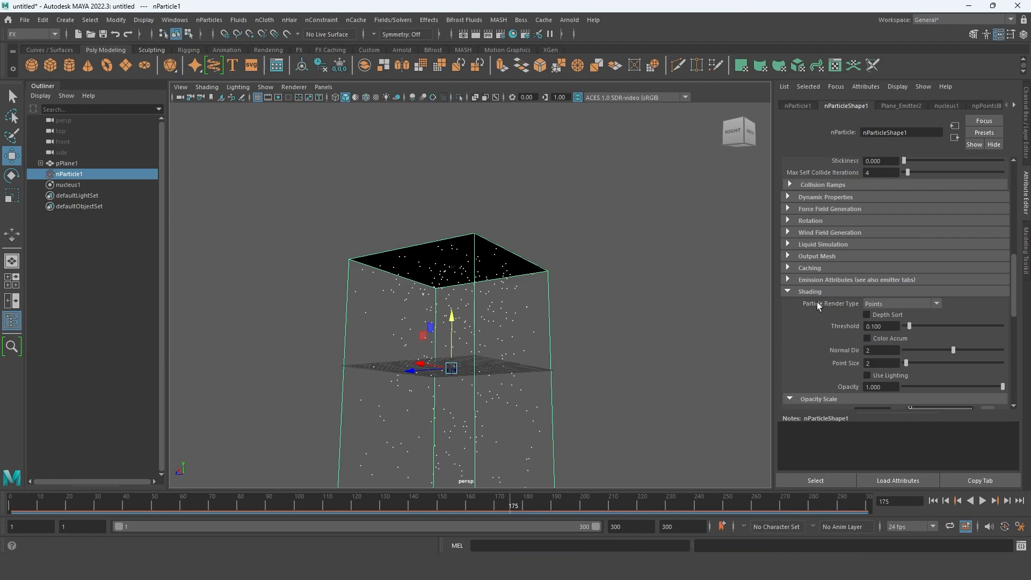
{"action": "scroll", "coordinate": [949, 320], "scroll_direction": "down", "scroll_amount": 4}
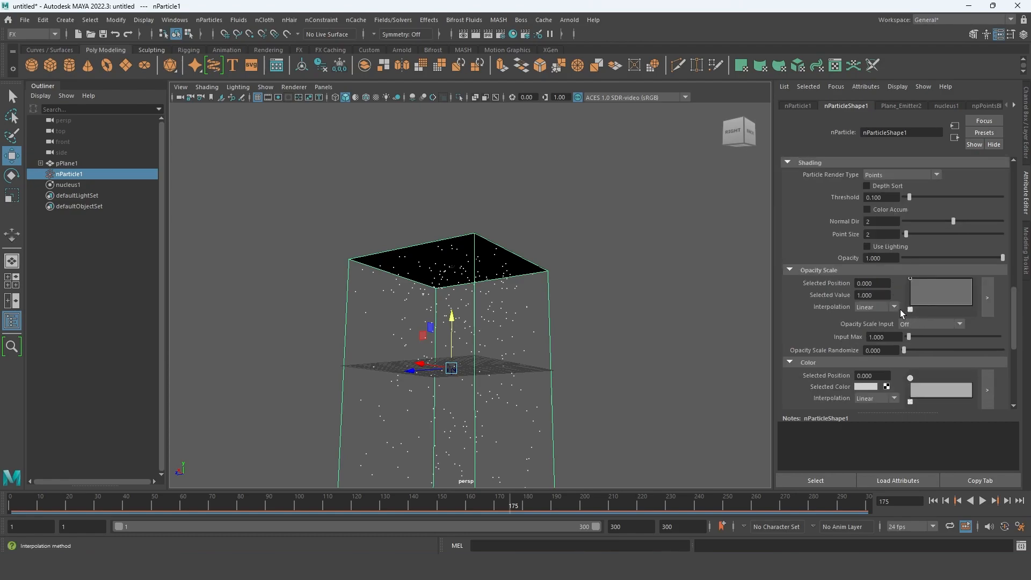
{"action": "scroll", "coordinate": [985, 267], "scroll_direction": "up", "scroll_amount": 10}
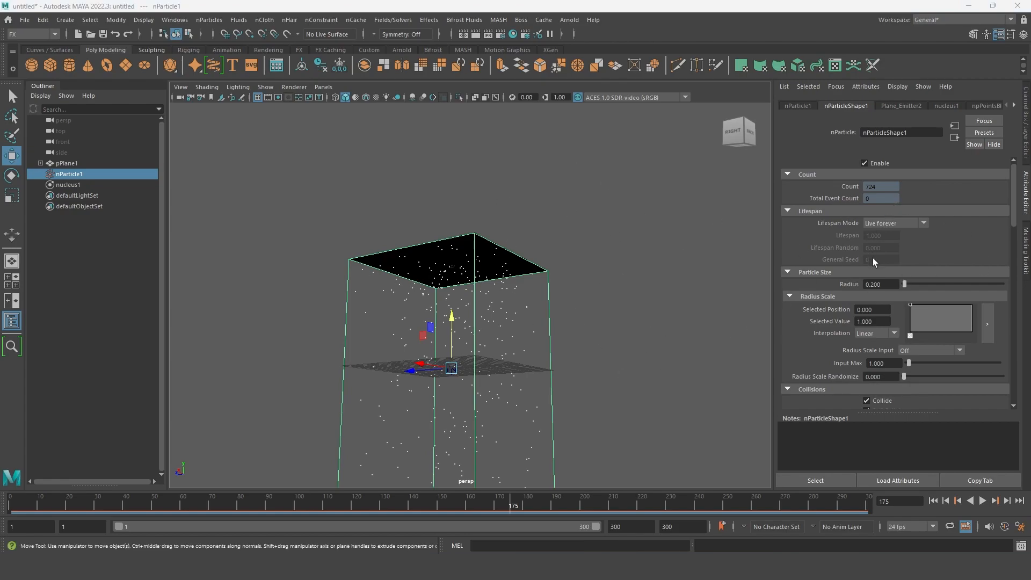
{"action": "scroll", "coordinate": [872, 260], "scroll_direction": "down", "scroll_amount": 5}
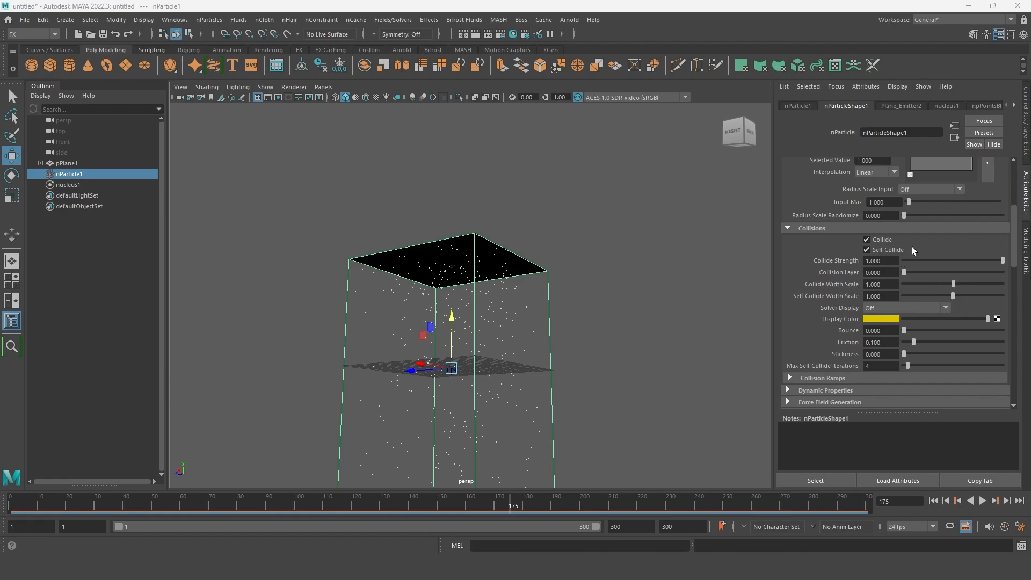
{"action": "scroll", "coordinate": [914, 230], "scroll_direction": "down", "scroll_amount": 2}
{"action": "scroll", "coordinate": [910, 262], "scroll_direction": "up", "scroll_amount": 5}
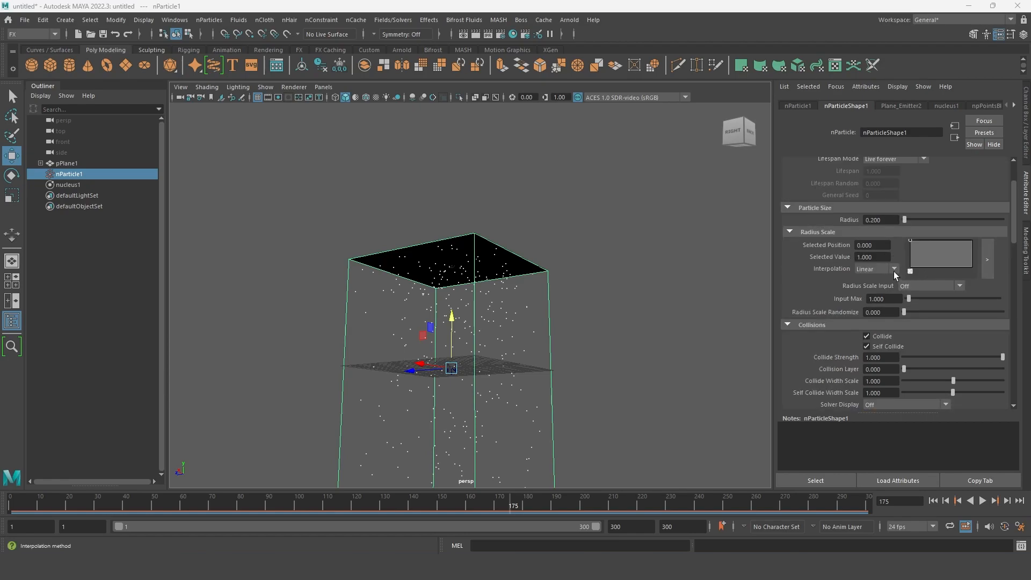
- Set the particle render type of the nParticle shape to Spheres
{"action": "scroll", "coordinate": [893, 275], "scroll_direction": "down", "scroll_amount": 10}
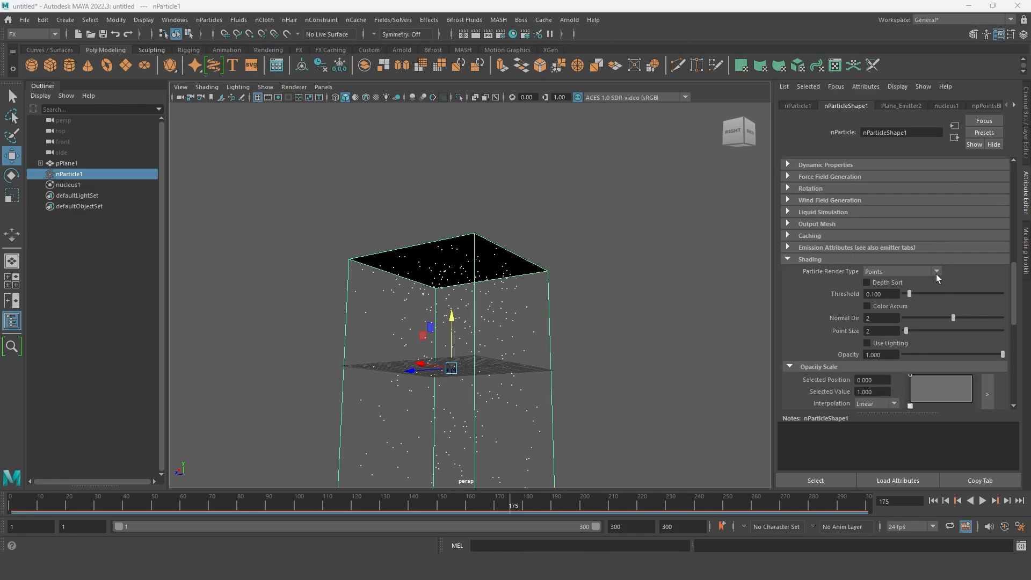
{"action": "left_click", "coordinate": [935, 272]}
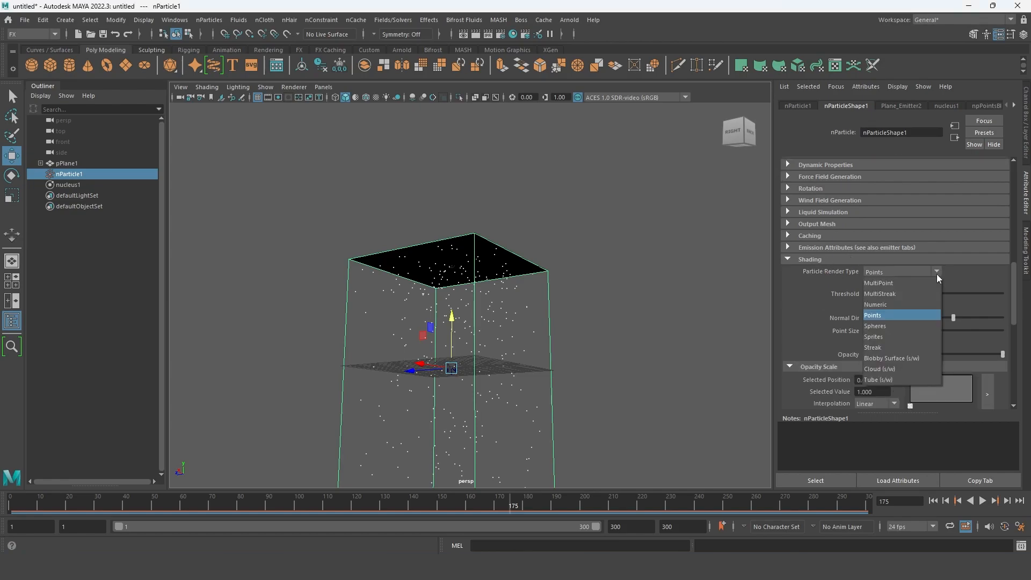
{"action": "left_click", "coordinate": [884, 328]}
{"action": "left_click_drag", "start_coordinate": [469, 335], "coordinate": [473, 387], "text": "alt"}
{"action": "scroll", "coordinate": [475, 386], "scroll_direction": "up", "scroll_amount": 3}
{"action": "middle_click_drag", "start_coordinate": [490, 362], "coordinate": [501, 373], "text": "alt"}
{"action": "middle_click_drag", "start_coordinate": [514, 297], "coordinate": [516, 309], "text": "alt"}
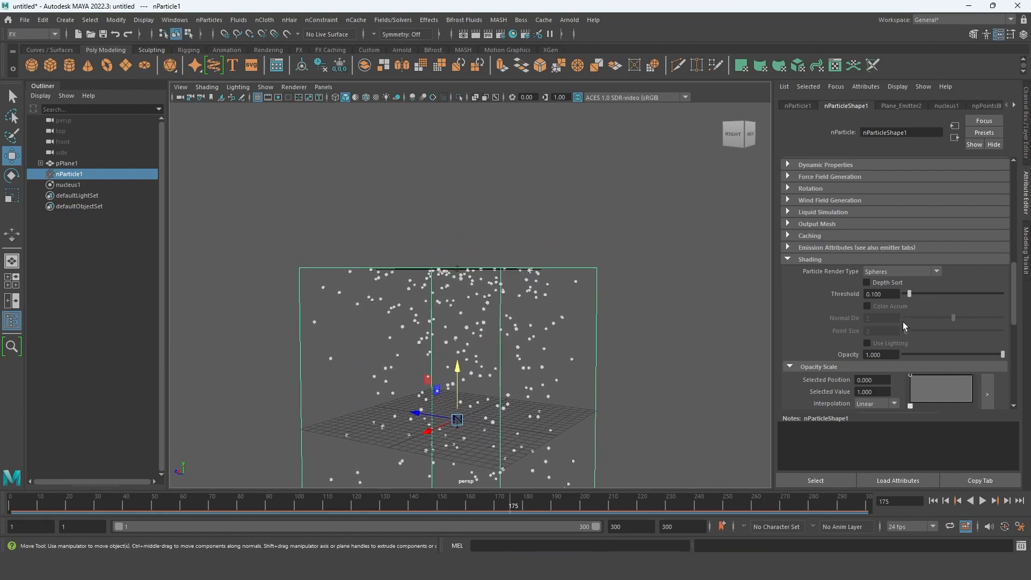
- Enable Use Plane in the nucleus ground plane settings and inspect the particles at grid level
{"action": "scroll", "coordinate": [902, 323], "scroll_direction": "down", "scroll_amount": 10}
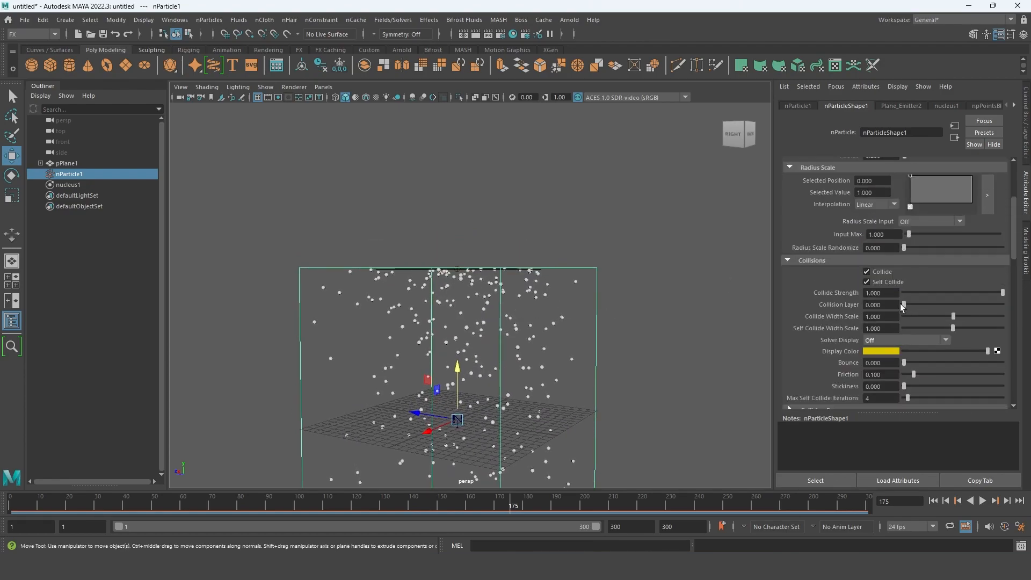
{"action": "left_click", "coordinate": [79, 187]}
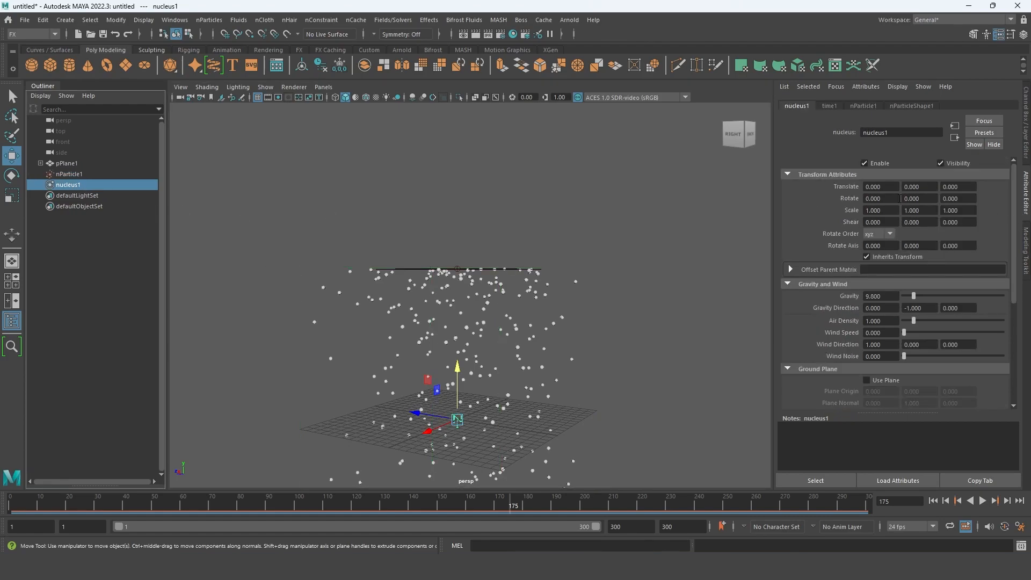
{"action": "scroll", "coordinate": [909, 340], "scroll_direction": "down", "scroll_amount": 2}
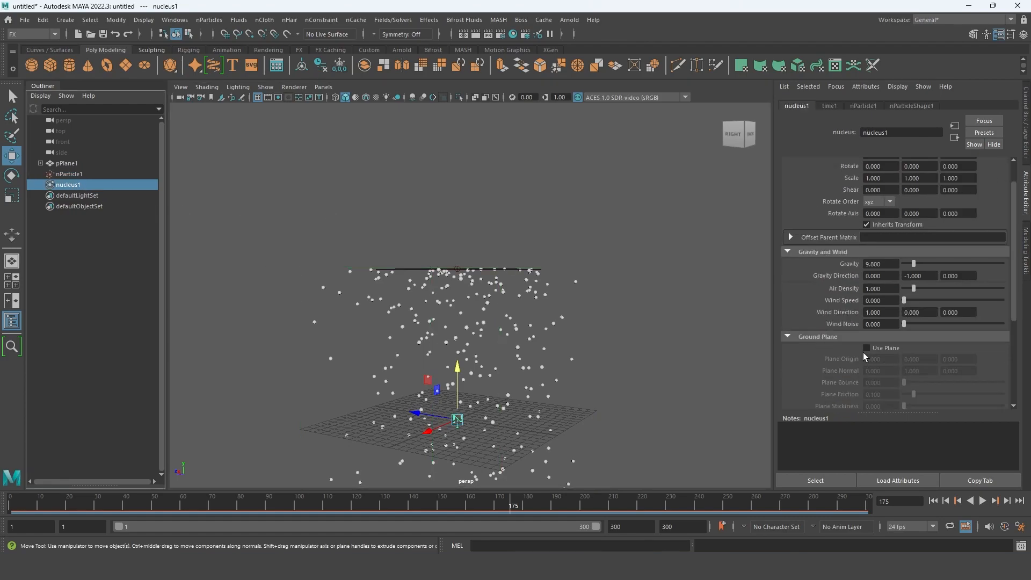
{"action": "left_click", "coordinate": [867, 349]}
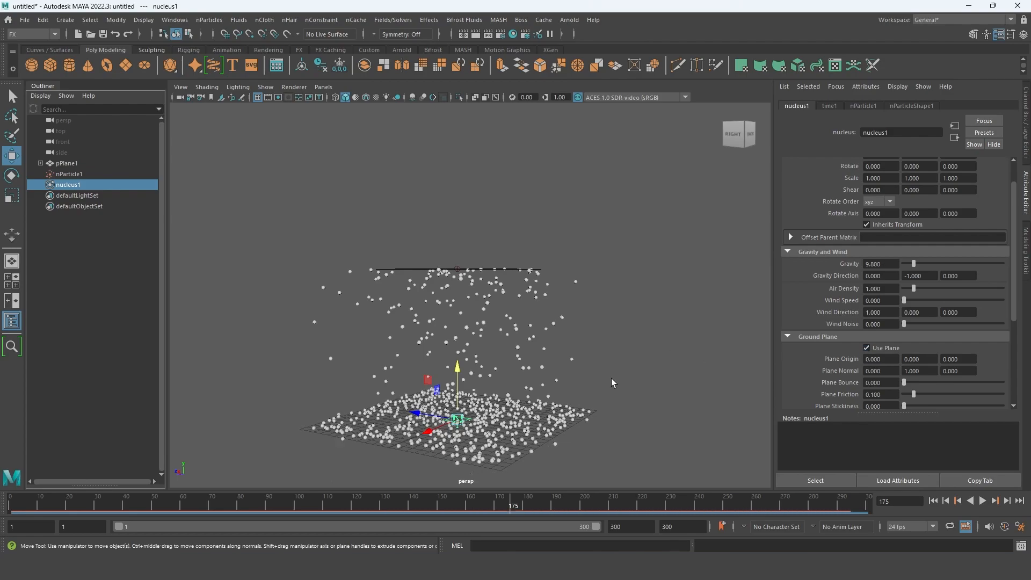
{"action": "left_click_drag", "start_coordinate": [456, 352], "coordinate": [445, 336], "text": "alt"}
{"action": "middle_click_drag", "start_coordinate": [444, 336], "coordinate": [466, 307], "text": "alt"}
{"action": "left_click_drag", "start_coordinate": [466, 307], "coordinate": [478, 325], "text": "alt"}
{"action": "right_click_drag", "start_coordinate": [477, 325], "coordinate": [521, 400], "text": "alt"}
{"action": "left_click_drag", "start_coordinate": [520, 400], "coordinate": [502, 373], "text": "alt"}
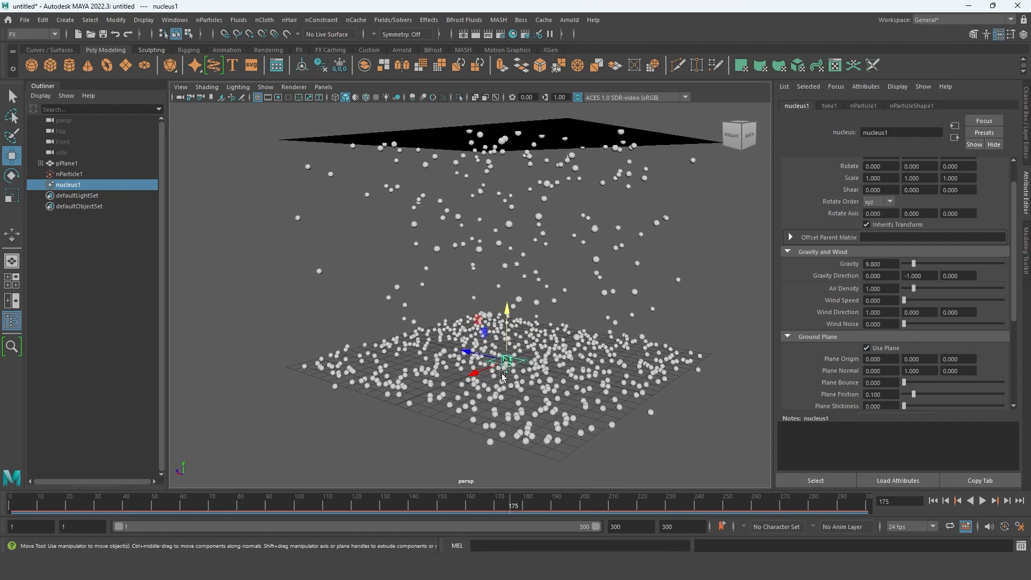
{"action": "left_click_drag", "start_coordinate": [508, 335], "coordinate": [537, 346], "text": "alt"}
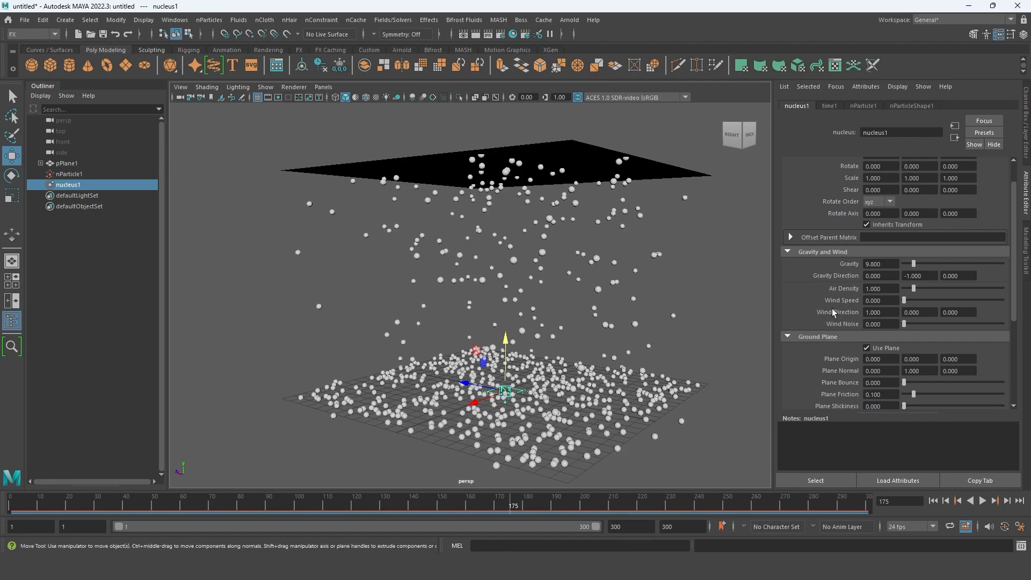
- Play the simulation with the ground plane from the first frame, stop it, and return to frame 1
{"action": "left_click", "coordinate": [933, 500]}
{"action": "left_click", "coordinate": [982, 500]}
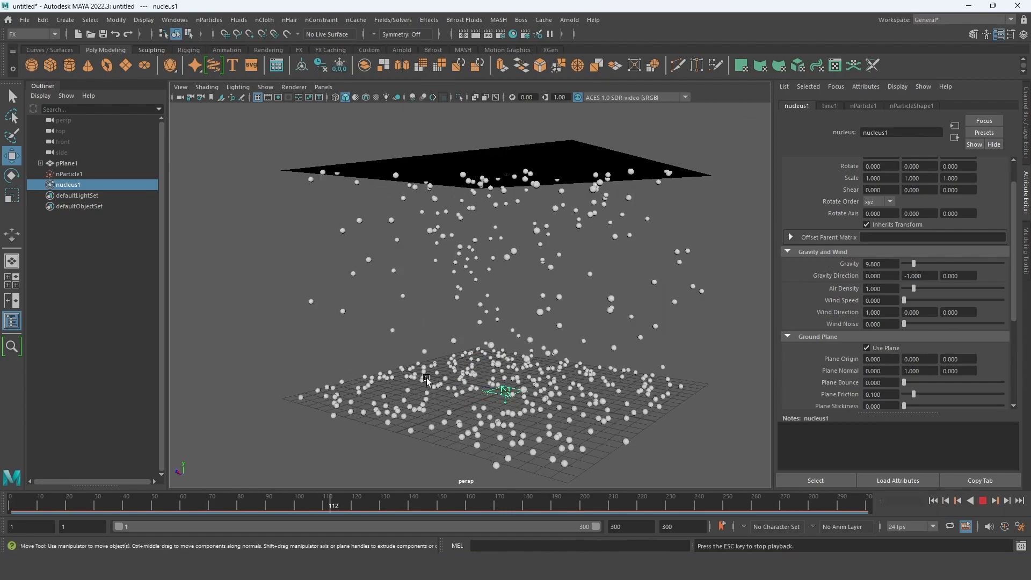
{"action": "left_click_drag", "start_coordinate": [446, 338], "coordinate": [475, 348], "text": "alt"}
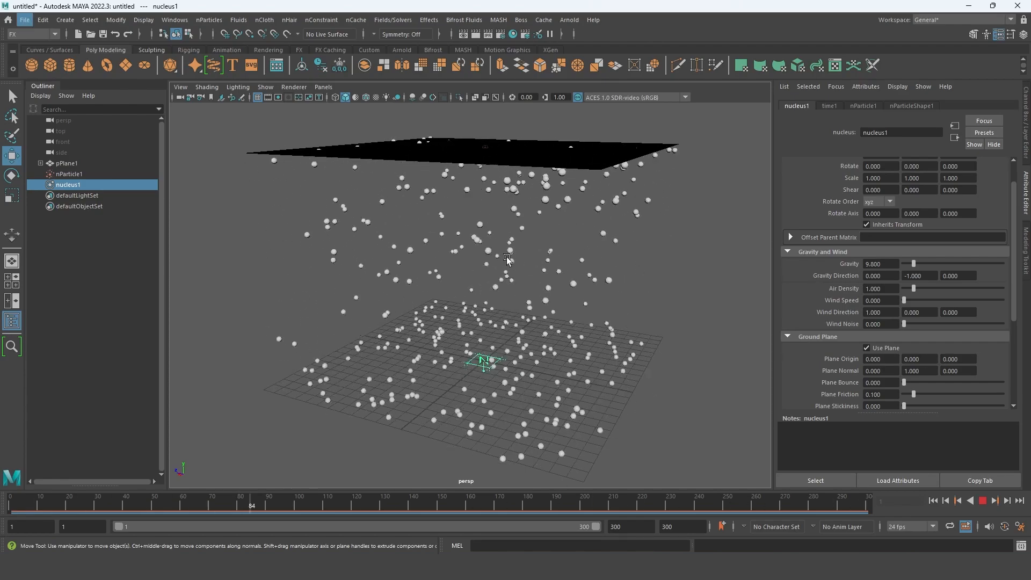
{"action": "key", "text": "alt"}
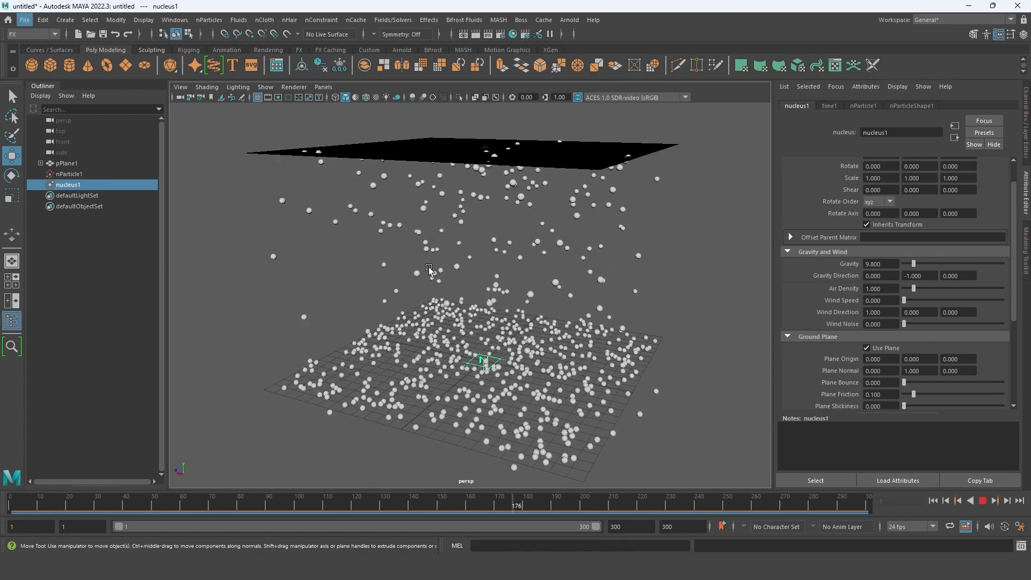
{"action": "left_click", "coordinate": [983, 503]}
{"action": "left_click", "coordinate": [933, 501]}
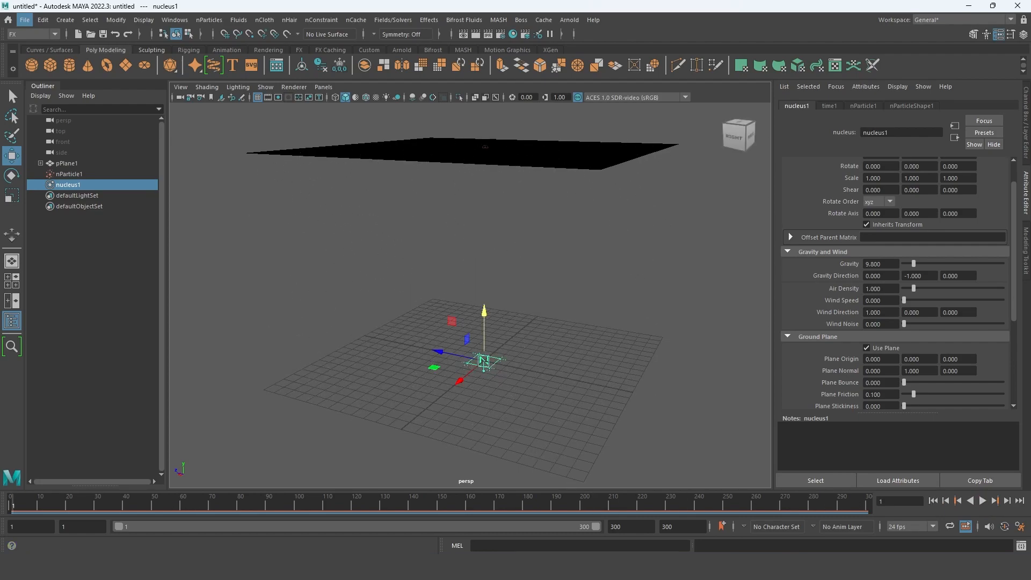